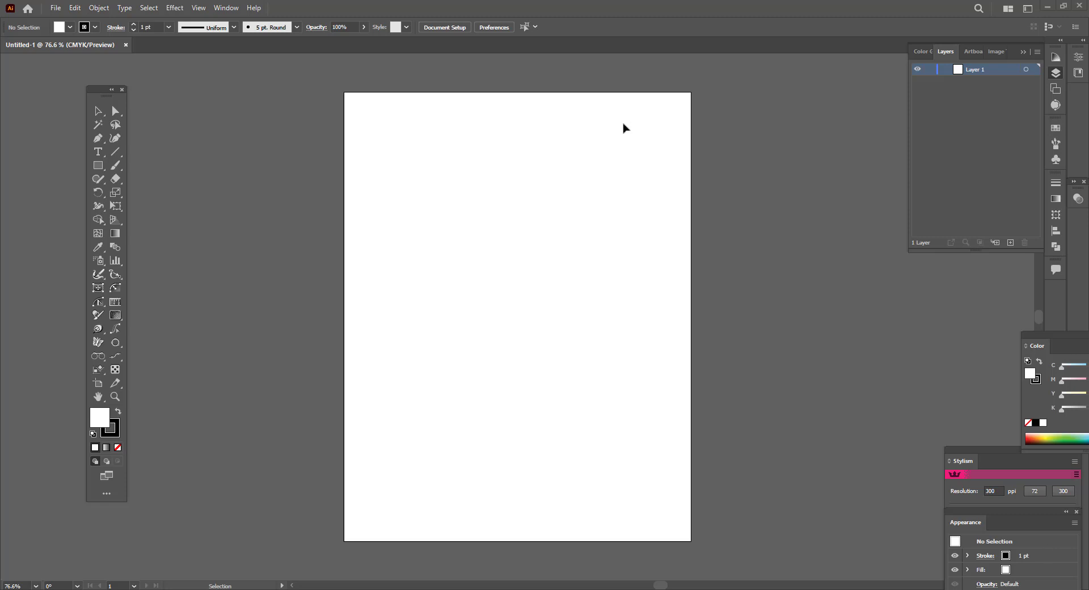
Draw a circle for the head with a black fill and no outline
{"action": "left_click_drag", "start_coordinate": [103, 174], "coordinate": [170, 194]}
{"action": "left_click_drag", "start_coordinate": [530, 195], "coordinate": [562, 227]}
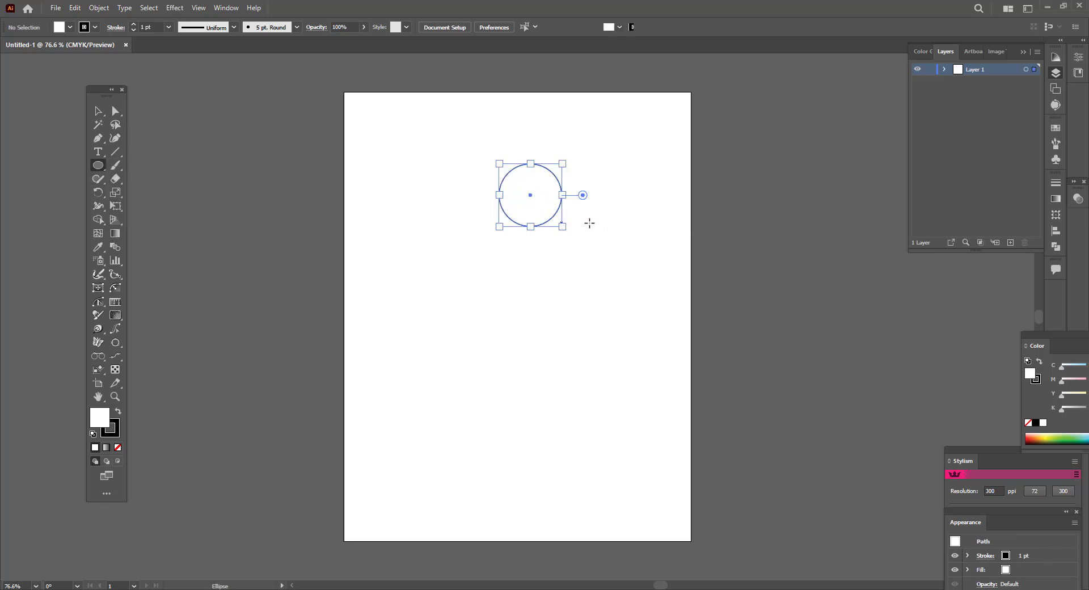
{"action": "left_click", "coordinate": [118, 411]}
{"action": "left_click", "coordinate": [118, 447]}
Shift the head circle down-left and draw a tall black rectangle below it
{"action": "left_click", "coordinate": [98, 111]}
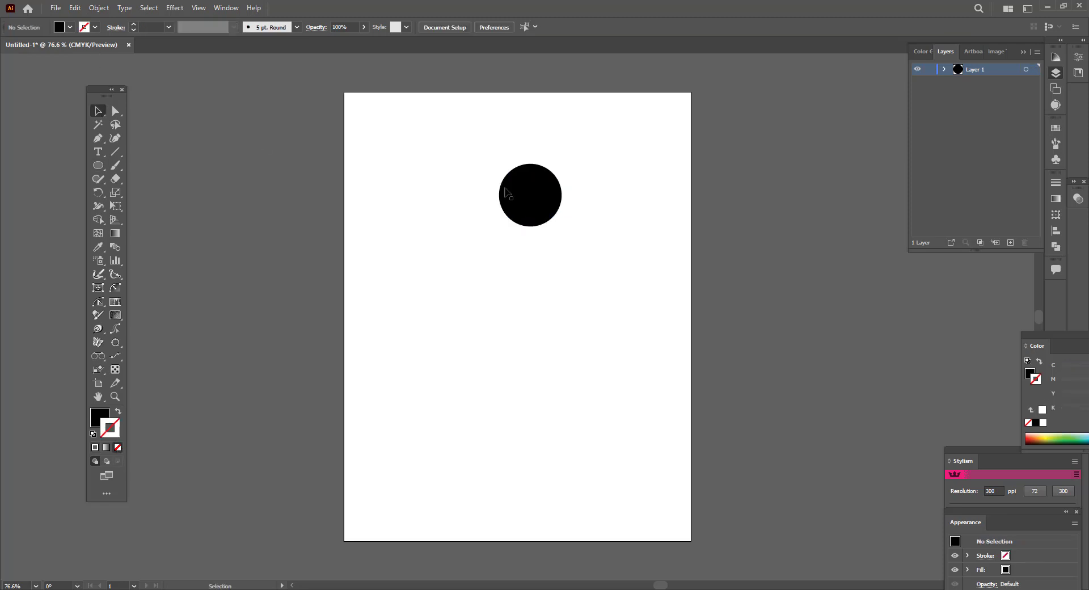
{"action": "left_click_drag", "start_coordinate": [529, 194], "coordinate": [508, 226]}
{"action": "left_click", "coordinate": [585, 194]}
{"action": "left_click_drag", "start_coordinate": [103, 172], "coordinate": [154, 165]}
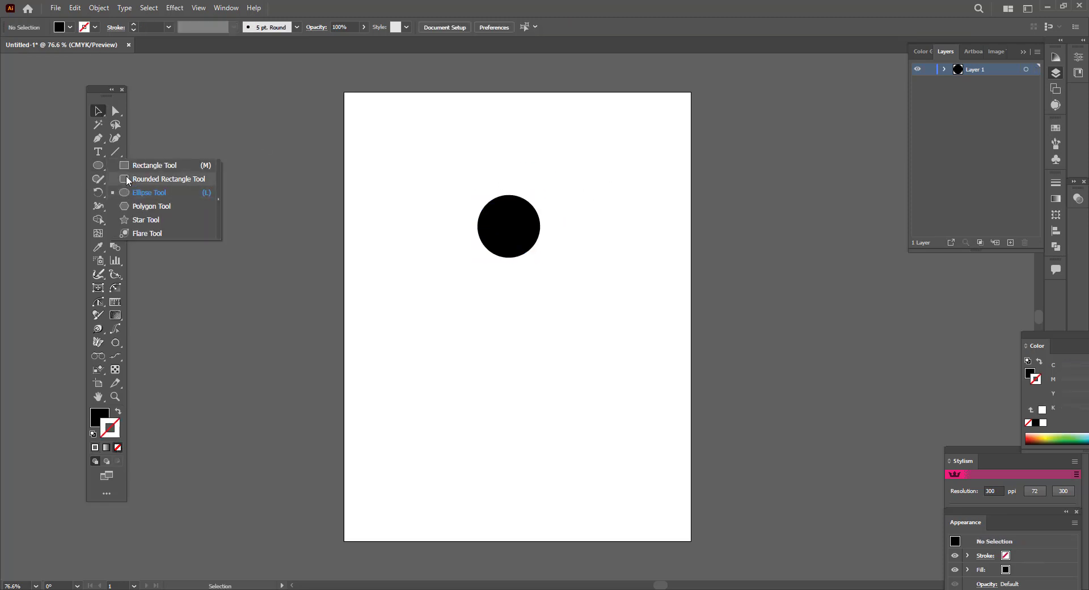
{"action": "left_click_drag", "start_coordinate": [477, 282], "coordinate": [530, 436]}
Round the rectangle's top two corners and move the body up under the head
{"action": "left_click", "coordinate": [98, 110]}
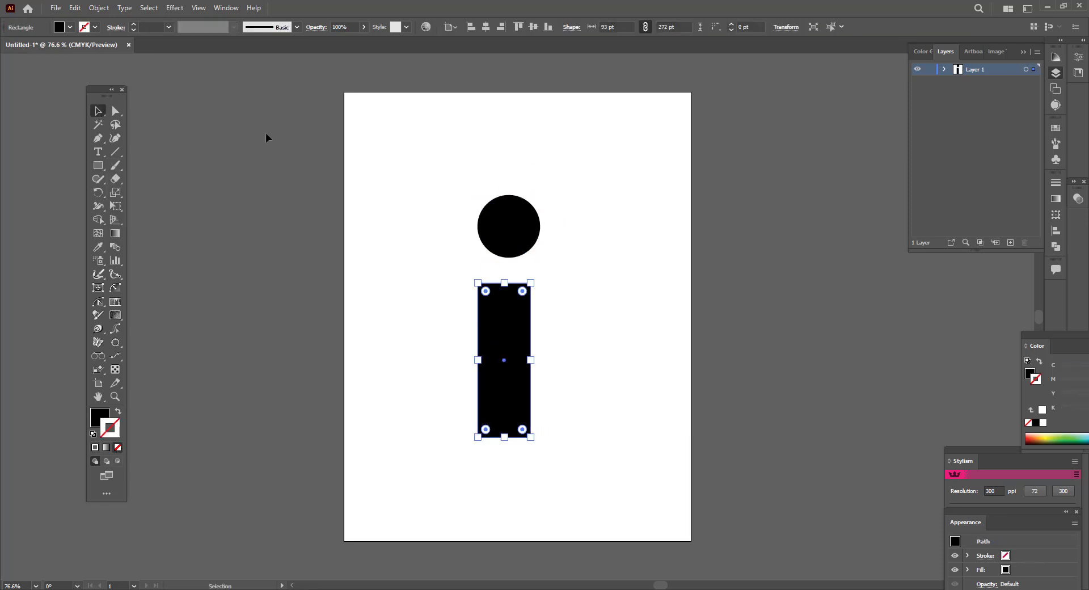
{"action": "left_click", "coordinate": [267, 138]}
{"action": "left_click", "coordinate": [115, 110]}
{"action": "mouse_move", "coordinate": [434, 264]}
{"action": "left_mouse_down"}
{"action": "mouse_move", "coordinate": [558, 292]}
{"action": "mouse_move", "coordinate": [405, 353]}
{"action": "left_mouse_up"}
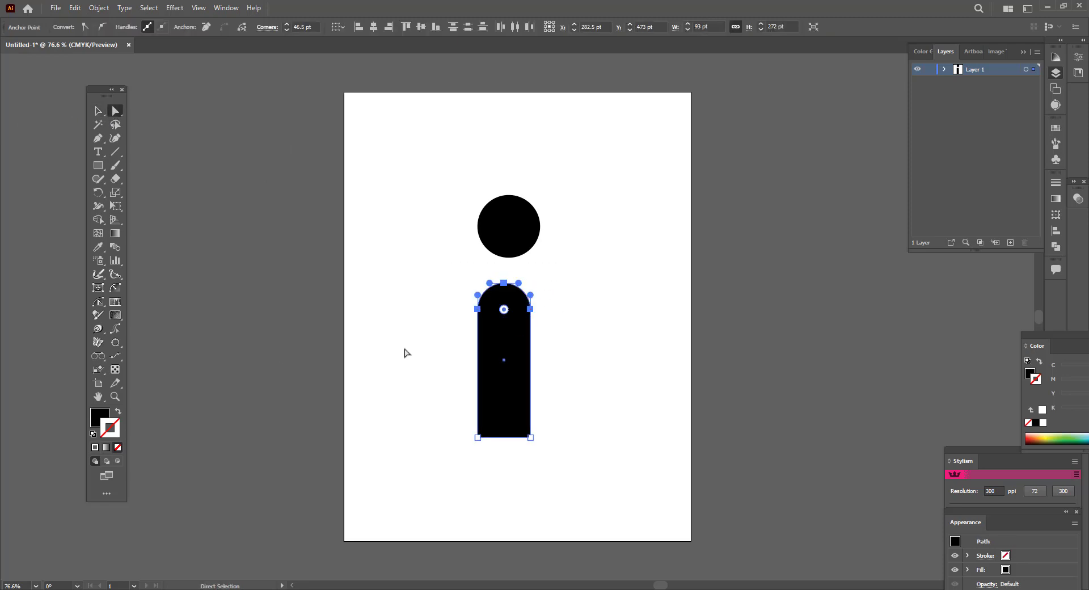
{"action": "left_click", "coordinate": [101, 113]}
{"action": "left_click_drag", "start_coordinate": [491, 397], "coordinate": [486, 371]}
{"action": "left_click", "coordinate": [564, 377]}
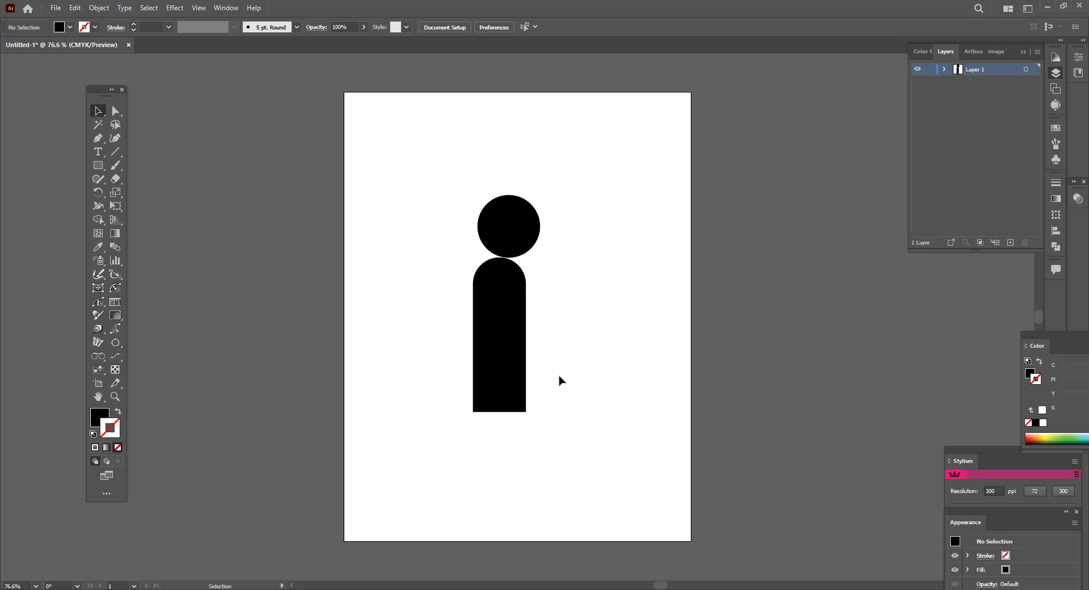
Round the body's bottom-left corner with its live corner widget
{"action": "left_click", "coordinate": [117, 112]}
{"action": "left_click", "coordinate": [481, 407]}
{"action": "left_click_drag", "start_coordinate": [482, 404], "coordinate": [498, 386]}
{"action": "key", "text": "v"}
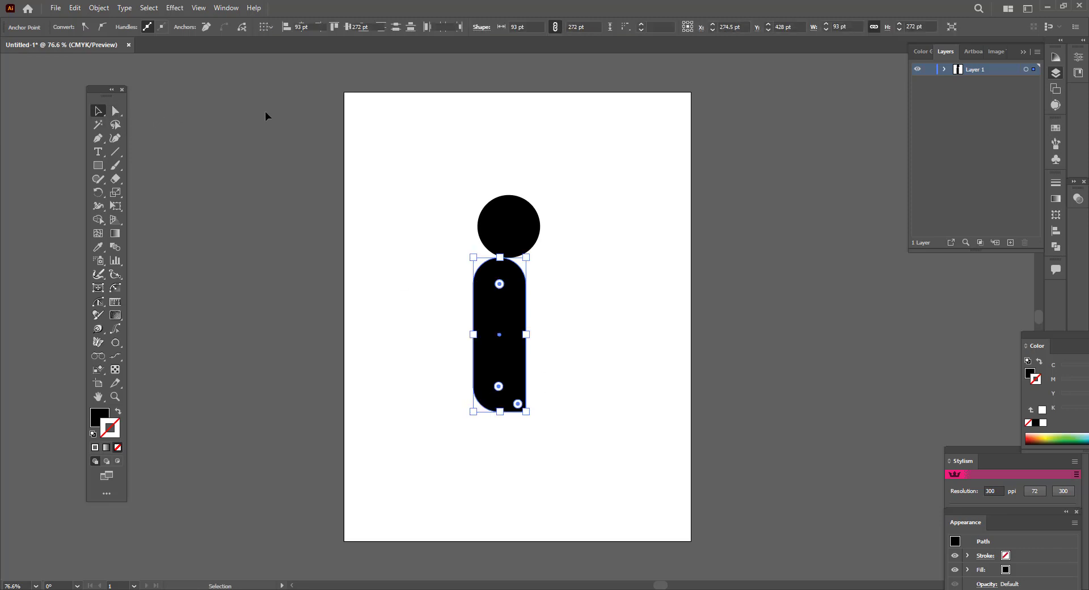
{"action": "left_click", "coordinate": [266, 116]}
{"action": "scroll", "coordinate": [624, 267], "scroll_direction": "down", "scroll_amount": 2}
{"action": "left_click", "coordinate": [503, 304]}
{"action": "left_click", "coordinate": [168, 183]}
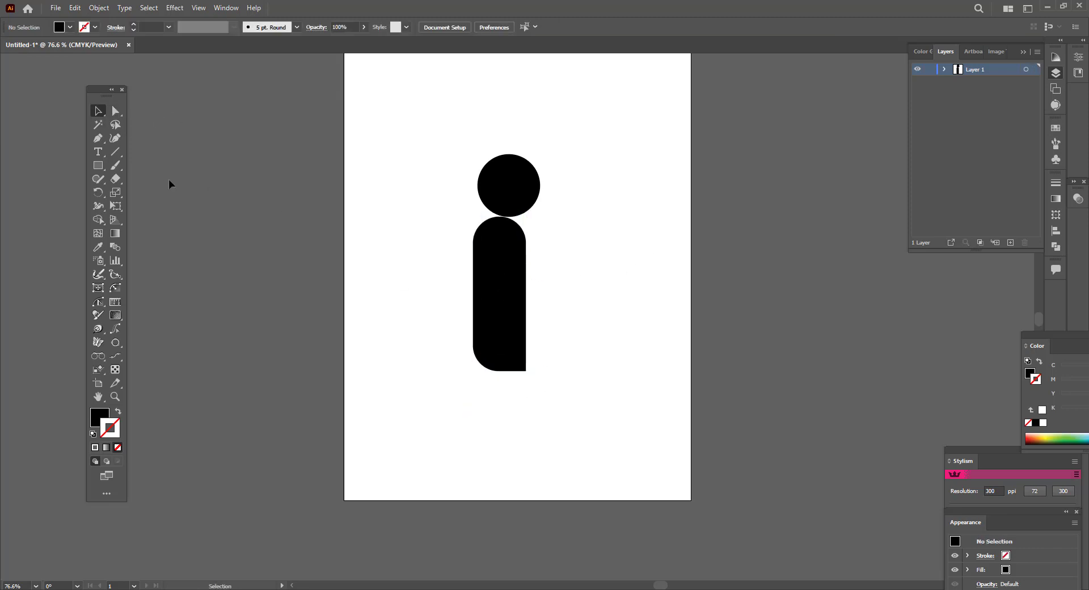
{"action": "left_click", "coordinate": [98, 139]}
Draw a closed bent leg path from the body's bottom-right through knee and foot points
{"action": "left_click", "coordinate": [521, 360]}
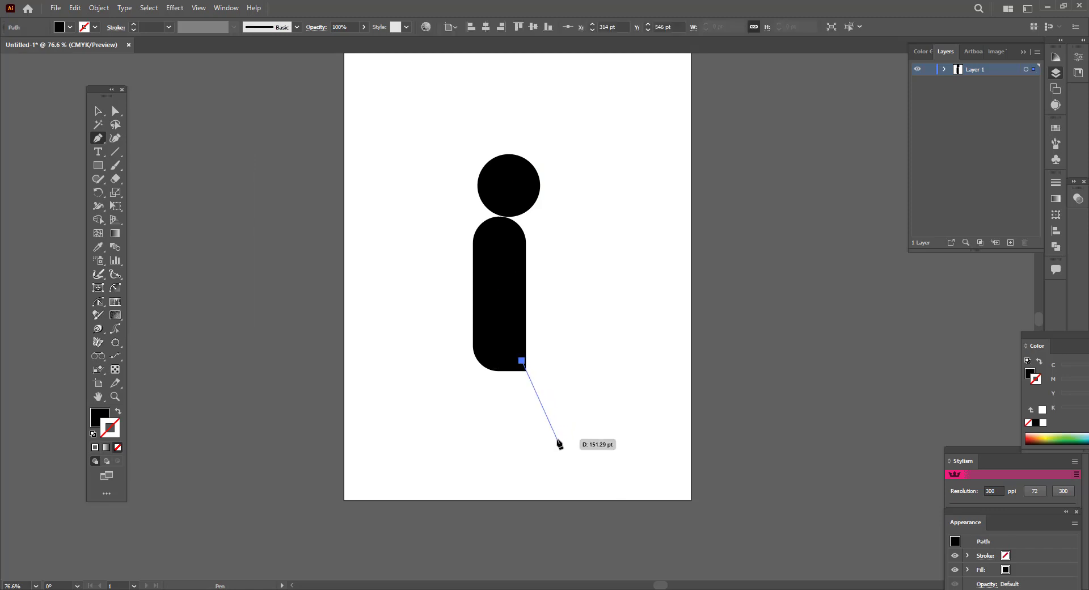
{"action": "left_click", "coordinate": [557, 439]}
{"action": "left_click", "coordinate": [477, 563]}
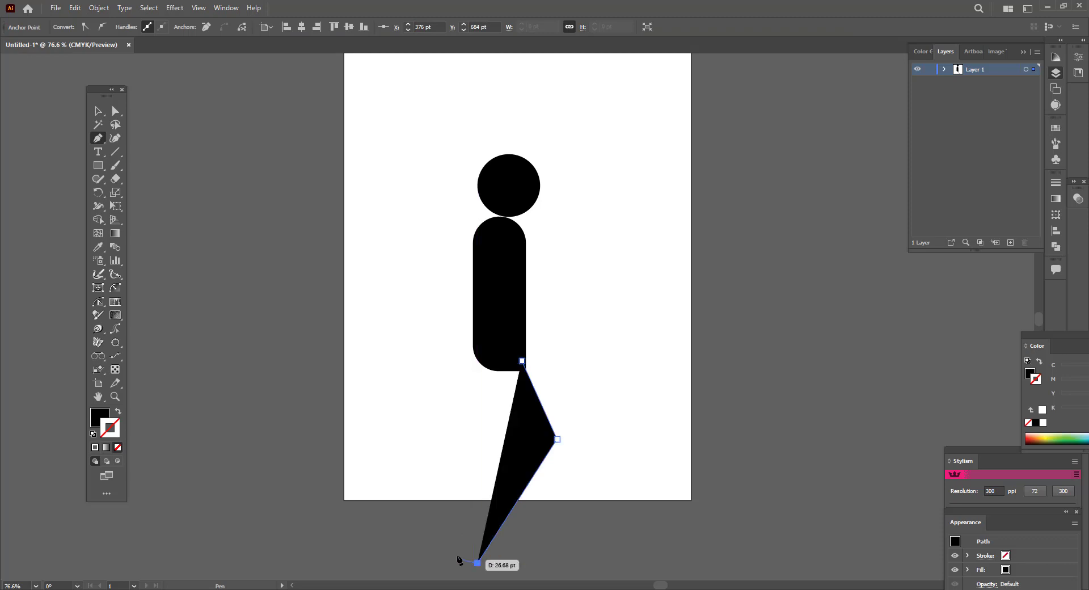
{"action": "left_click", "coordinate": [450, 546]}
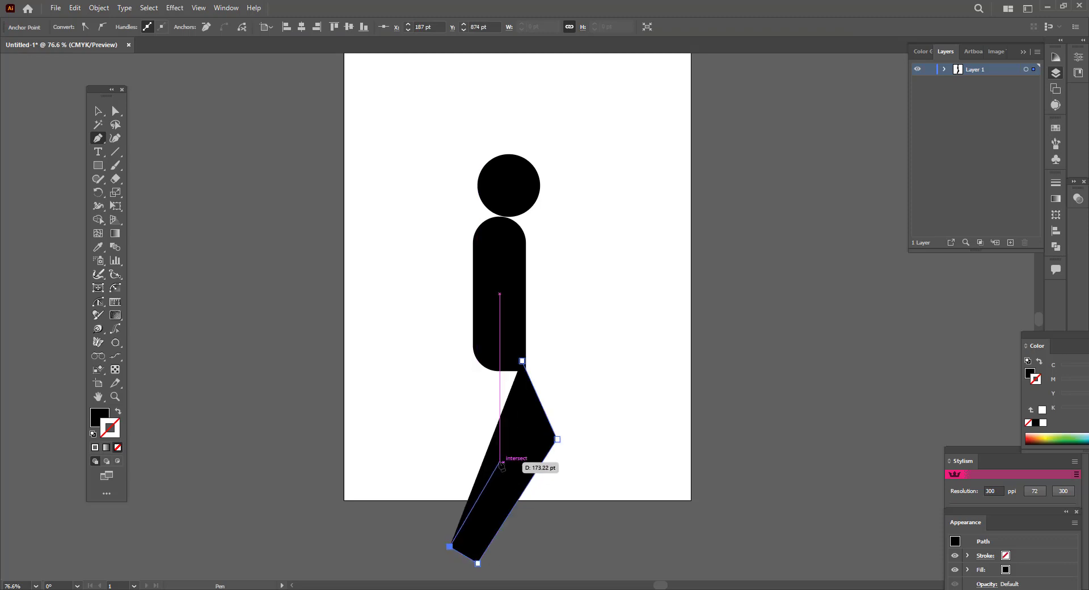
{"action": "left_click", "coordinate": [503, 454]}
{"action": "left_click", "coordinate": [489, 361]}
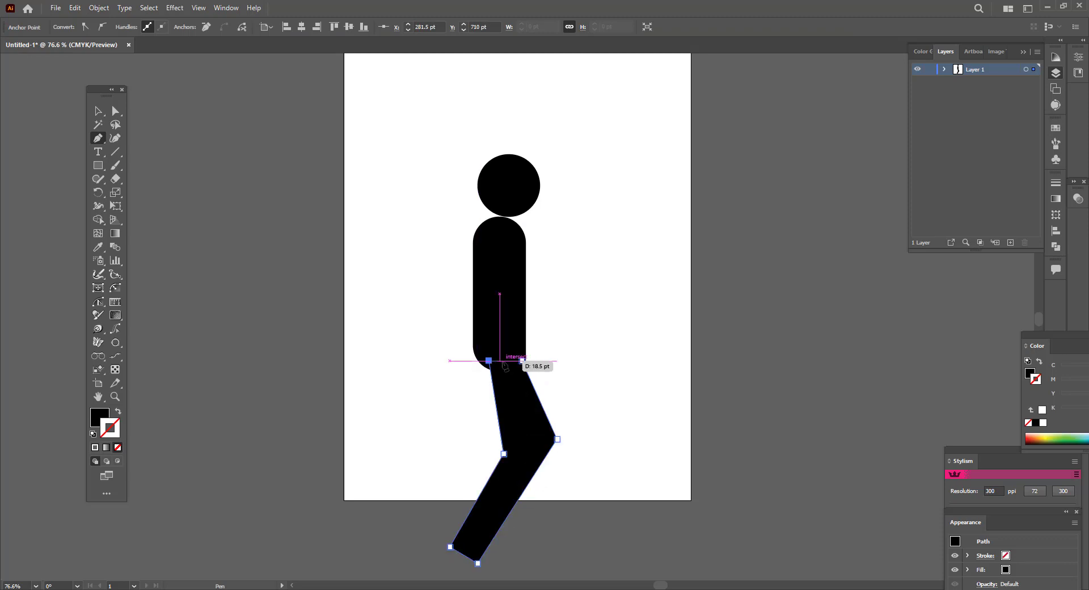
Reshape the leg by raising the knee and foot points and narrowing the shin
{"action": "left_click", "coordinate": [116, 140]}
{"action": "left_click_drag", "start_coordinate": [504, 454], "coordinate": [513, 438]}
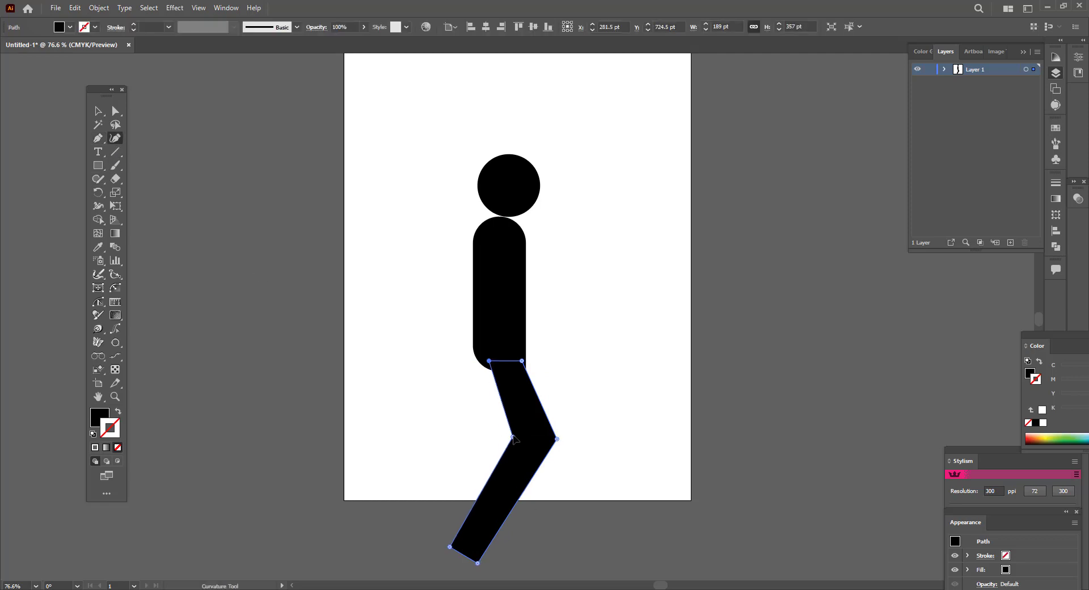
{"action": "left_click_drag", "start_coordinate": [489, 361], "coordinate": [485, 367]}
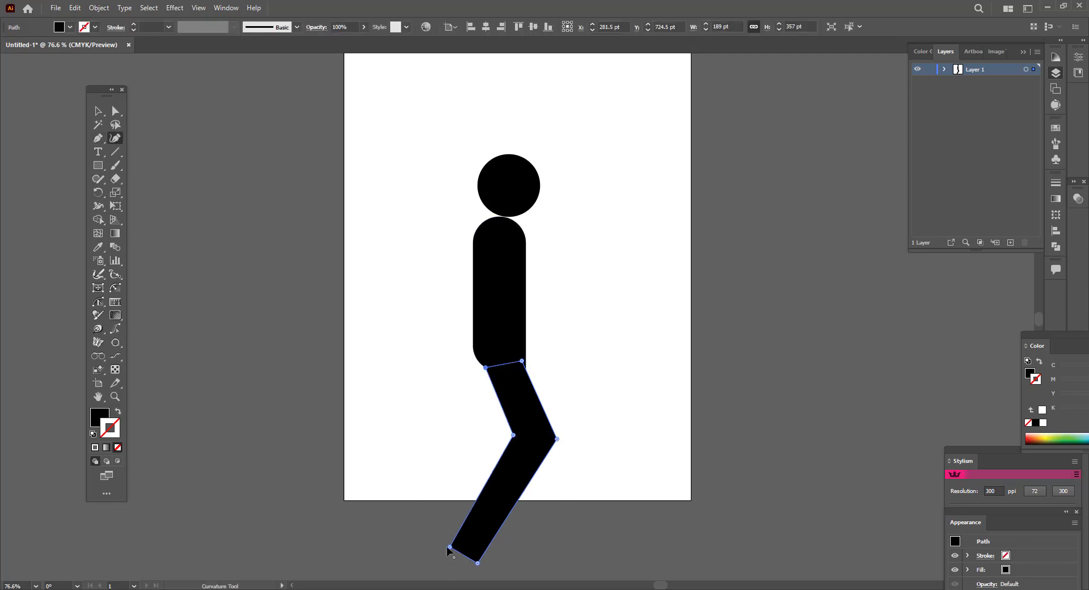
{"action": "left_click_drag", "start_coordinate": [449, 547], "coordinate": [455, 517]}
{"action": "mouse_move", "coordinate": [478, 563]}
{"action": "left_mouse_down"}
{"action": "mouse_move", "coordinate": [501, 515]}
{"action": "mouse_move", "coordinate": [475, 488]}
{"action": "mouse_move", "coordinate": [505, 500]}
{"action": "left_mouse_up"}
{"action": "left_click_drag", "start_coordinate": [556, 439], "coordinate": [548, 434]}
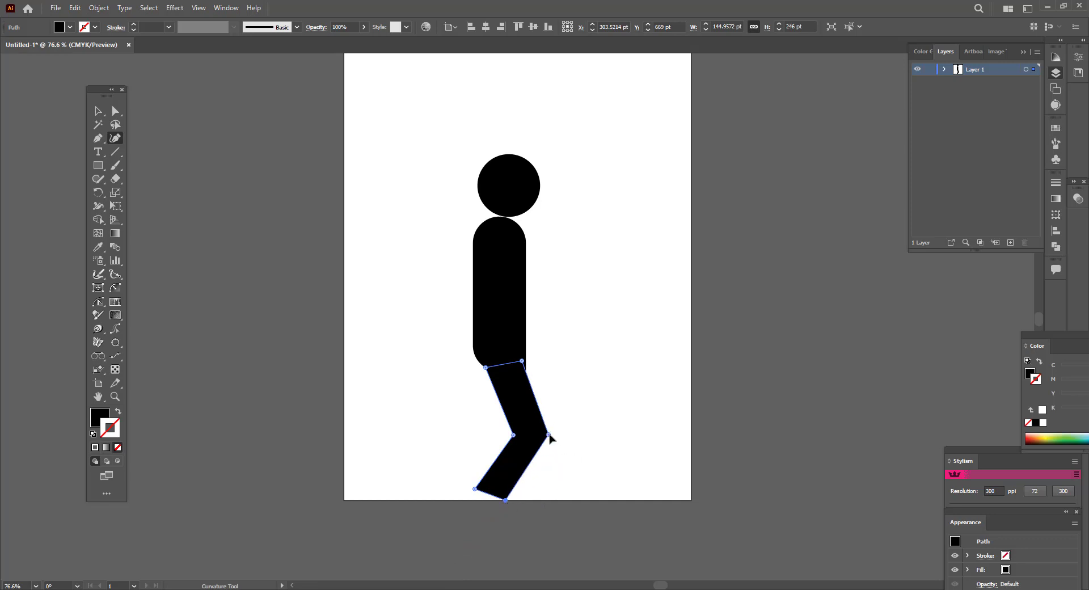
{"action": "left_click_drag", "start_coordinate": [506, 500], "coordinate": [511, 499]}
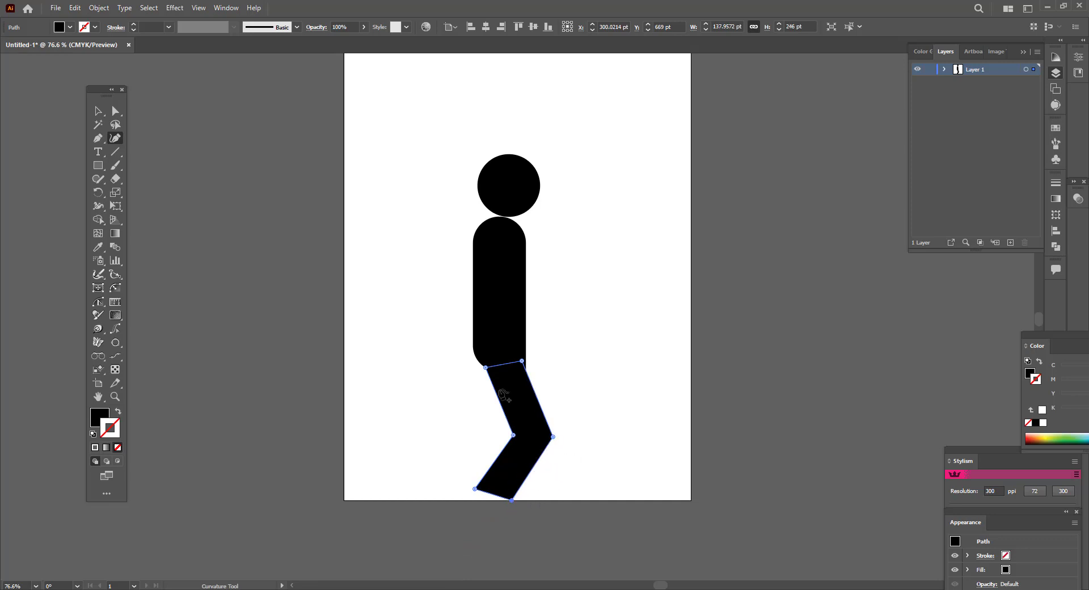
Move the leg up against the torso and select both shapes
{"action": "key", "text": "v"}
{"action": "key", "text": "ctrl+shift+a"}
{"action": "left_click_drag", "start_coordinate": [533, 428], "coordinate": [533, 422]}
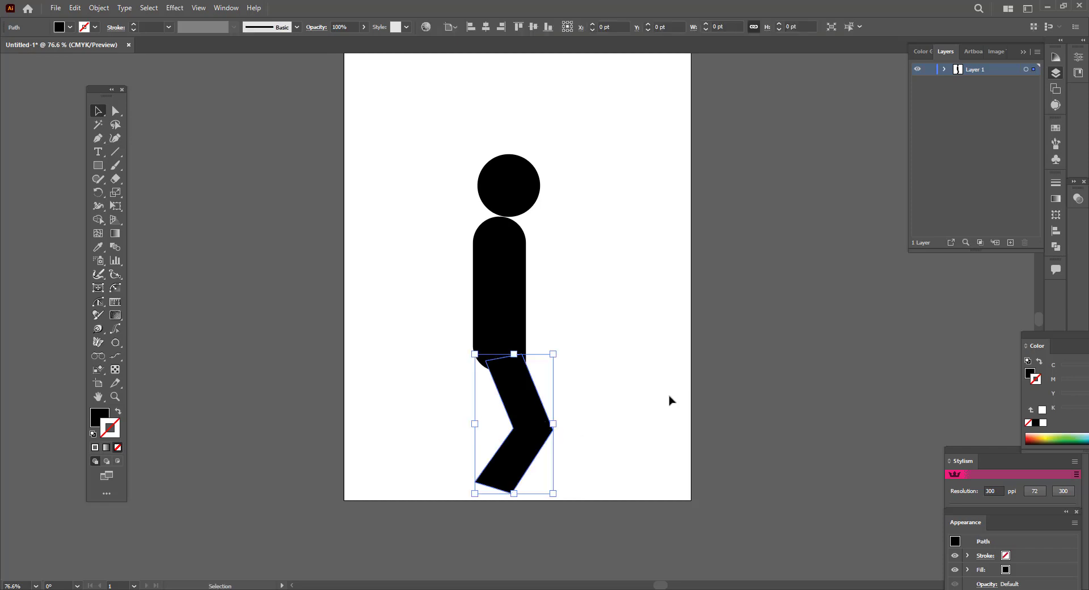
{"action": "key", "text": "ctrl+a"}
Merge the torso and leg into one shape with Shape Builder
{"action": "left_click", "coordinate": [98, 219]}
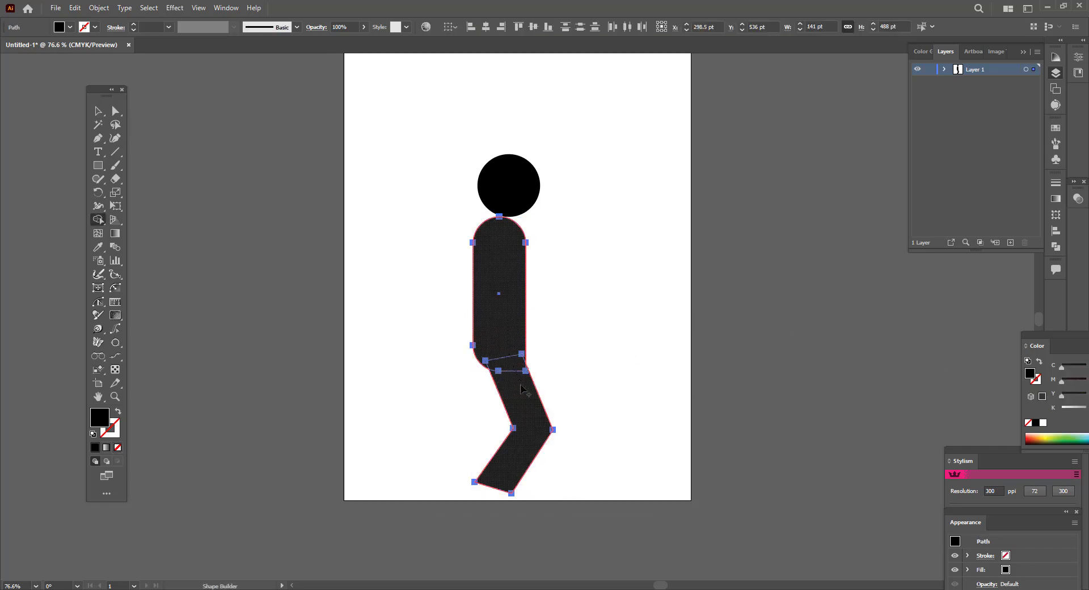
{"action": "left_click_drag", "start_coordinate": [499, 295], "coordinate": [516, 408]}
{"action": "key", "text": "ctrl+shift+a"}
Draw a circle at the hip joint and merge it into the body
{"action": "right_click", "coordinate": [97, 165]}
{"action": "left_click", "coordinate": [135, 192]}
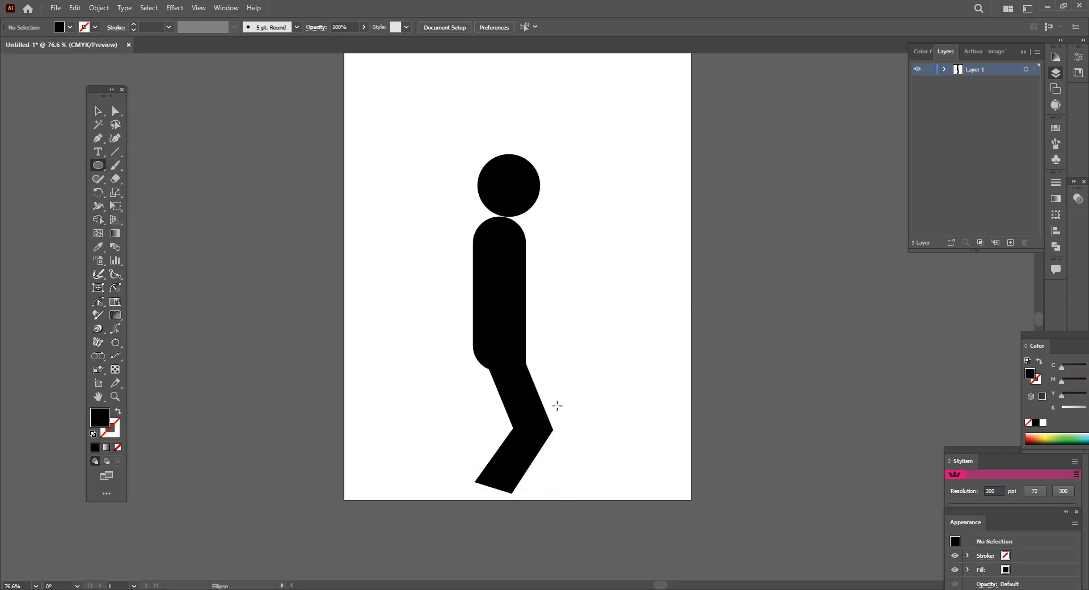
{"action": "mouse_move", "coordinate": [459, 327]}
{"action": "left_mouse_down"}
{"action": "mouse_move", "coordinate": [508, 376]}
{"action": "mouse_move", "coordinate": [431, 318]}
{"action": "left_mouse_up"}
{"action": "key", "text": "v"}
{"action": "key", "text": "ctrl+shift+a"}
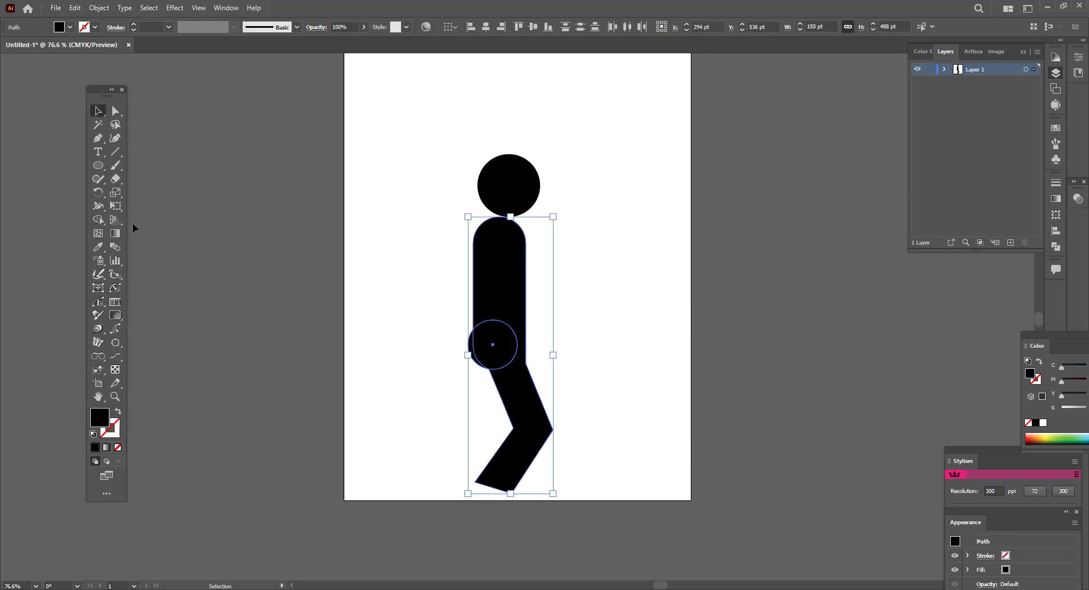
{"action": "left_click", "coordinate": [97, 219]}
{"action": "mouse_move", "coordinate": [474, 365]}
{"action": "left_mouse_down"}
{"action": "mouse_move", "coordinate": [551, 406]}
{"action": "mouse_move", "coordinate": [533, 346]}
{"action": "left_mouse_up"}
Raise the whole figure on the page and reshape the foot tip's anchors
{"action": "left_click", "coordinate": [98, 112]}
{"action": "key", "text": "ctrl+a"}
{"action": "key", "text": "ctrl+shift+a"}
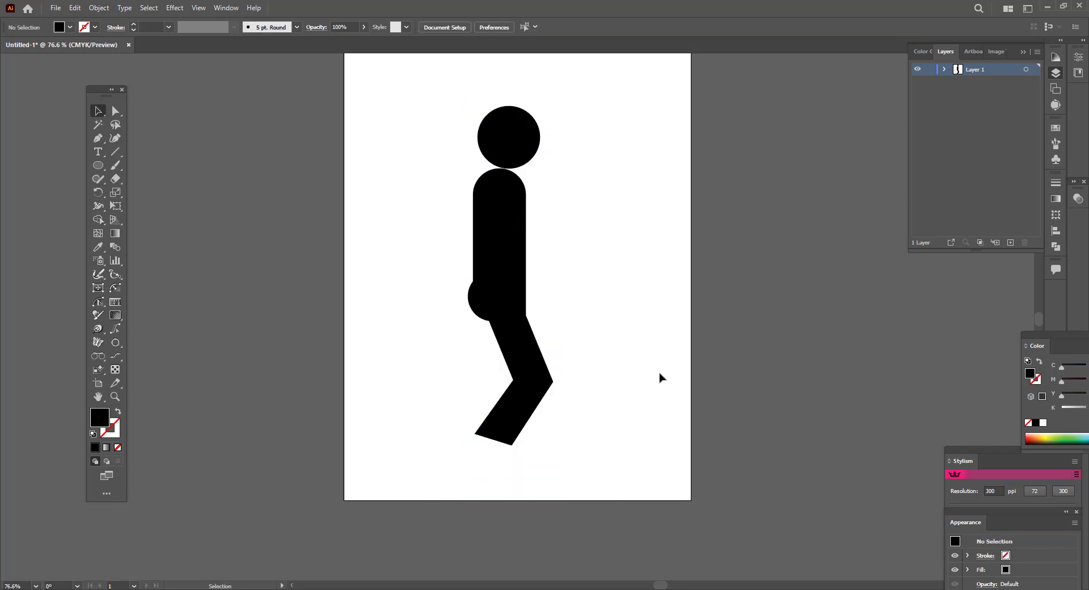
{"action": "left_click", "coordinate": [114, 138]}
{"action": "left_click", "coordinate": [484, 420]}
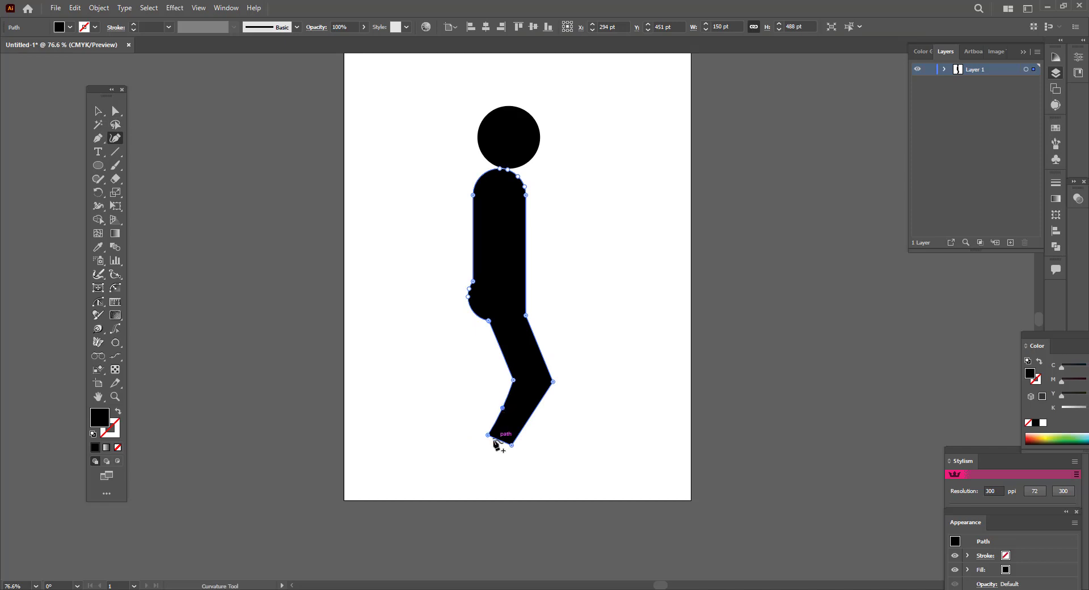
{"action": "key", "text": "v"}
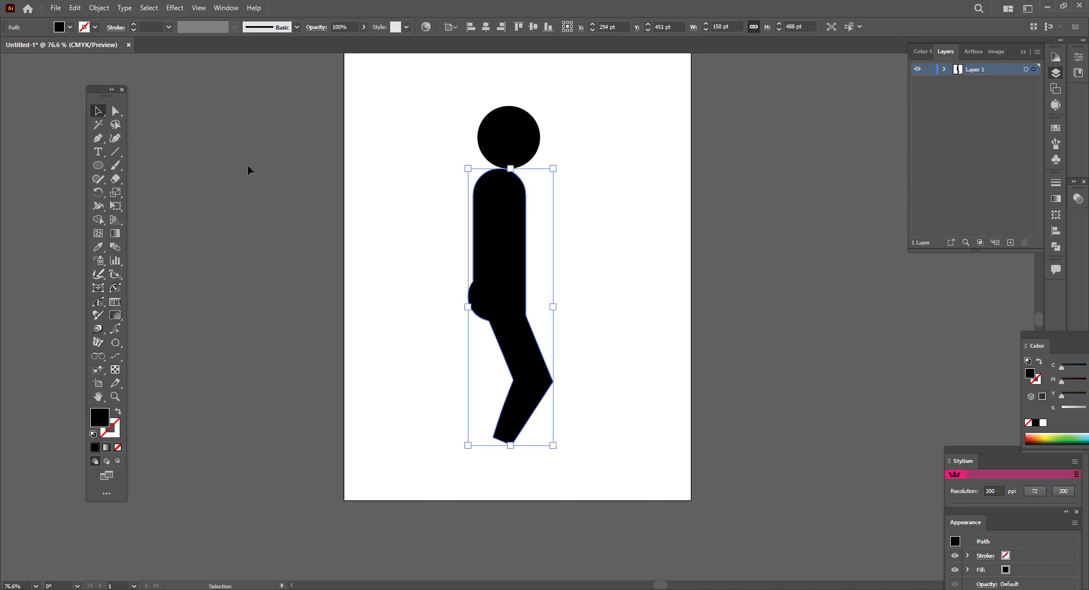
{"action": "left_click", "coordinate": [431, 371]}
{"action": "scroll", "coordinate": [431, 371], "scroll_direction": "up", "scroll_amount": 1}
{"action": "left_click", "coordinate": [97, 174]}
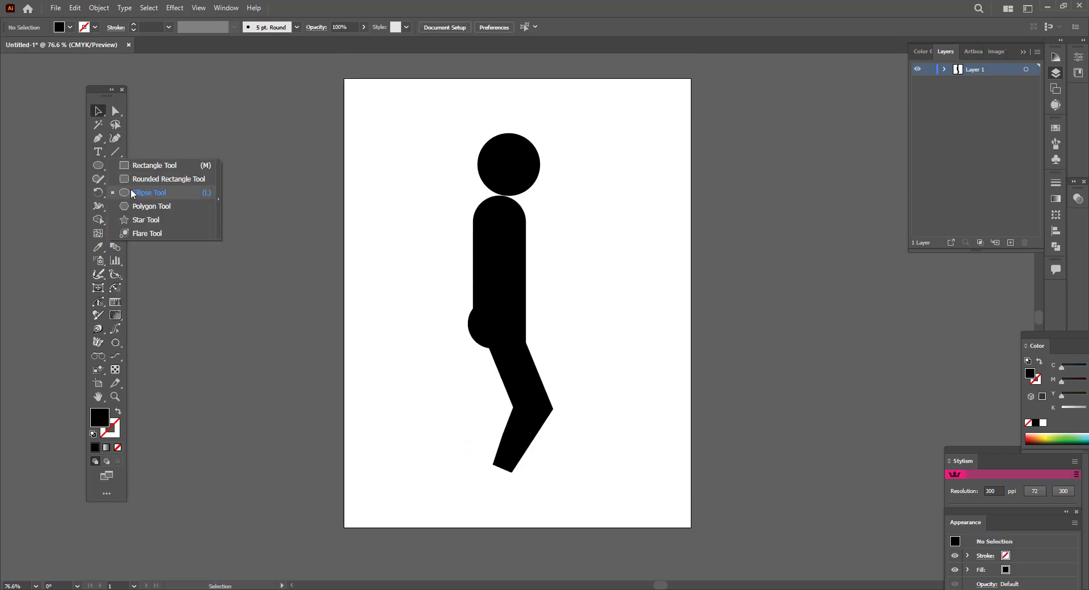
Draw a thin foot rectangle beneath the leg and rotate it level
{"action": "left_click", "coordinate": [131, 164]}
{"action": "mouse_move", "coordinate": [490, 468]}
{"action": "left_mouse_down"}
{"action": "mouse_move", "coordinate": [554, 495]}
{"action": "mouse_move", "coordinate": [562, 475]}
{"action": "mouse_move", "coordinate": [539, 472]}
{"action": "left_mouse_up"}
{"action": "left_click", "coordinate": [598, 460]}
{"action": "left_click", "coordinate": [551, 477]}
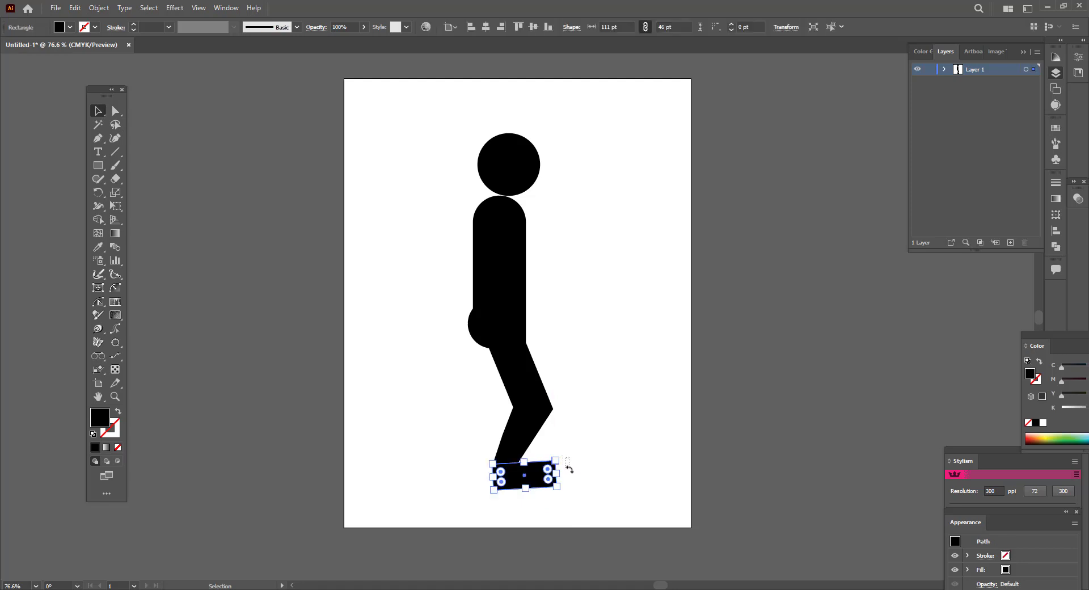
{"action": "left_click", "coordinate": [569, 472]}
{"action": "left_click", "coordinate": [559, 467]}
{"action": "left_click_drag", "start_coordinate": [564, 460], "coordinate": [539, 479]}
{"action": "left_click", "coordinate": [136, 131]}
Round the foot's right end fully and curve its bottom-left heel corner
{"action": "left_click", "coordinate": [553, 471]}
{"action": "left_click", "coordinate": [654, 459]}
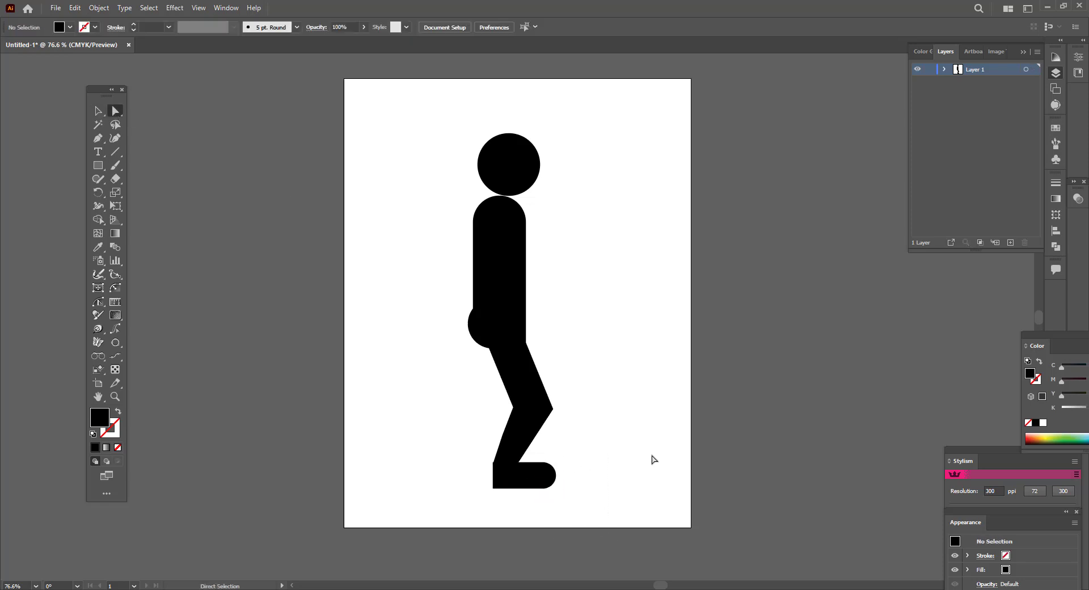
{"action": "left_click", "coordinate": [486, 489]}
{"action": "left_click_drag", "start_coordinate": [498, 478], "coordinate": [503, 477]}
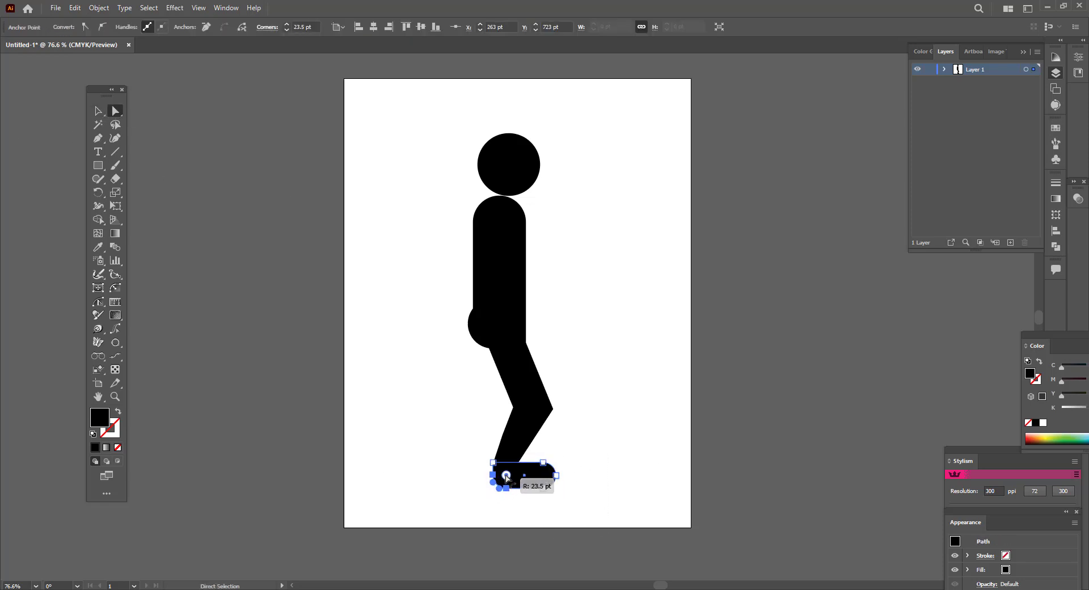
{"action": "left_click", "coordinate": [587, 462]}
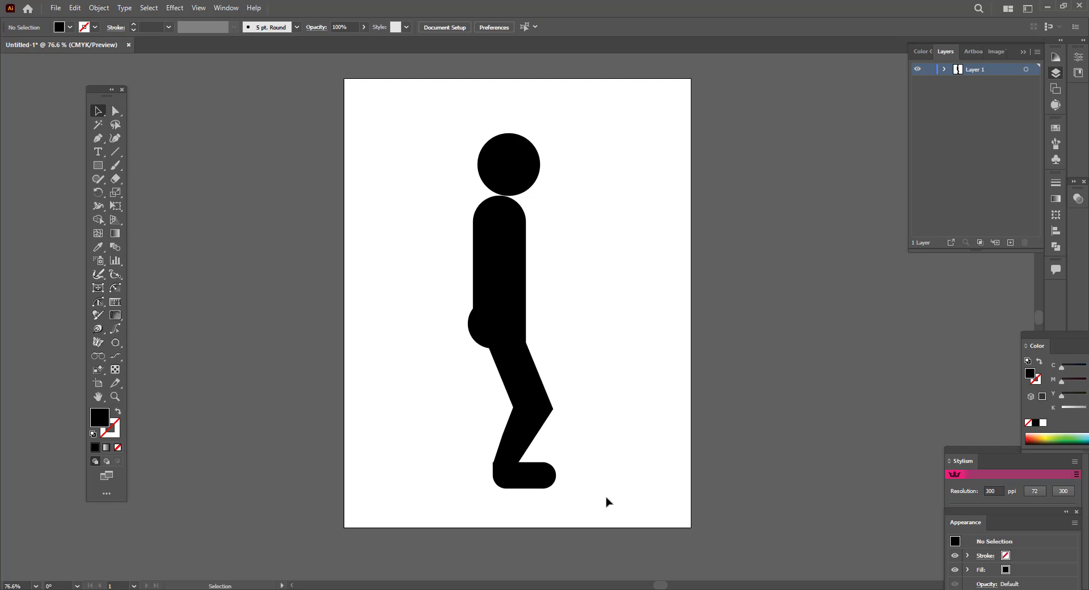
{"action": "left_click", "coordinate": [524, 476]}
{"action": "left_click", "coordinate": [524, 502]}
{"action": "left_click", "coordinate": [492, 475]}
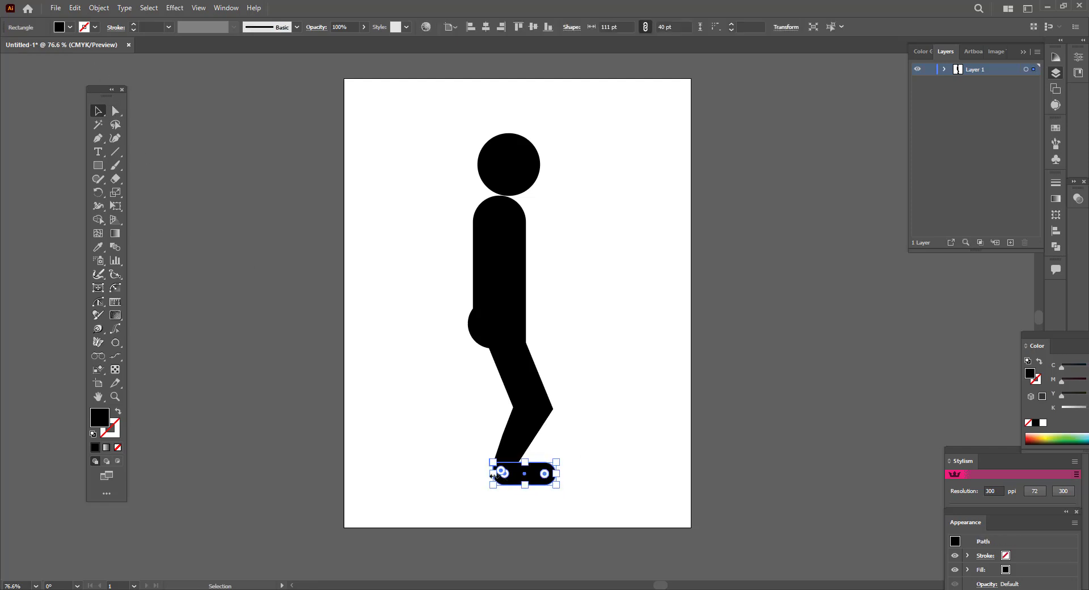
{"action": "left_click_drag", "start_coordinate": [492, 475], "coordinate": [499, 474]}
{"action": "left_click", "coordinate": [614, 454]}
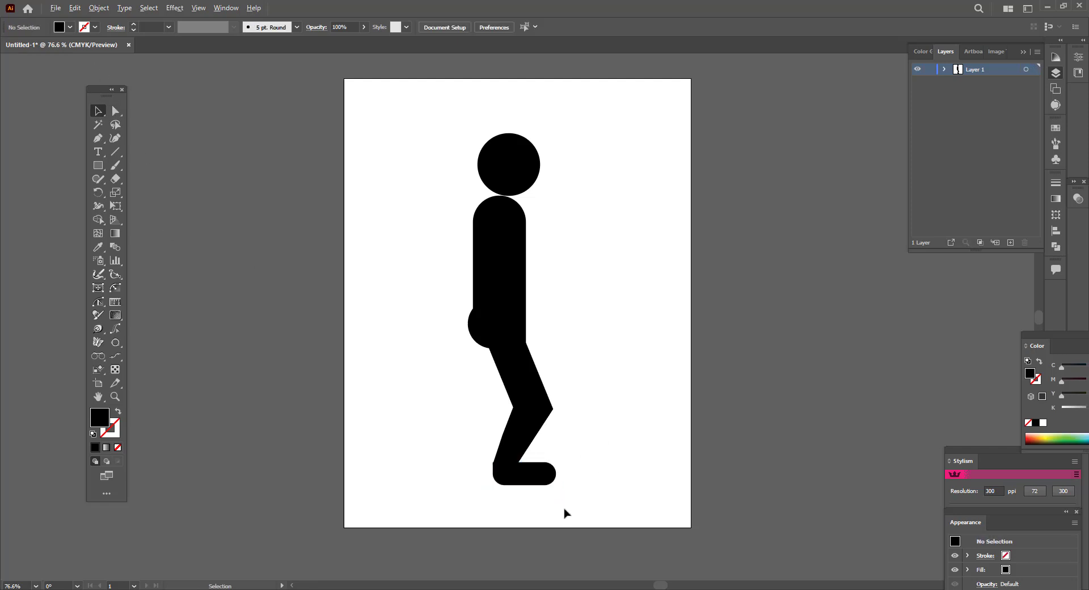
{"action": "scroll", "coordinate": [565, 513], "scroll_direction": "up", "scroll_amount": 3}
Nudge the foot down, enable Snap to Grid, and move the foot up against the leg
{"action": "left_click", "coordinate": [437, 432]}
{"action": "scroll", "coordinate": [437, 427], "scroll_direction": "up", "scroll_amount": 4}
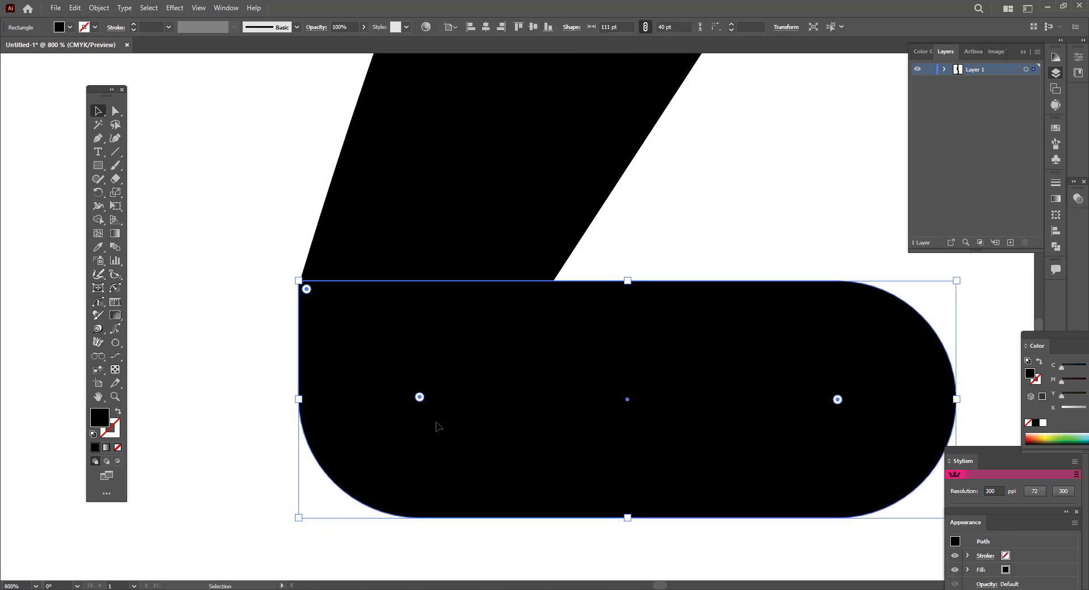
{"action": "left_click_drag", "start_coordinate": [436, 426], "coordinate": [437, 434]}
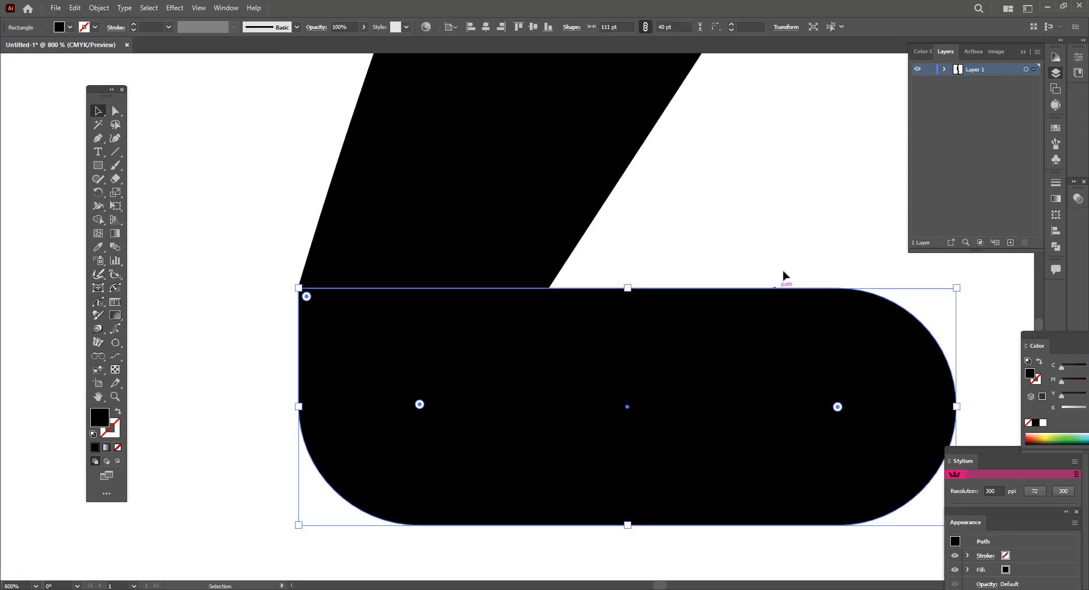
{"action": "left_click", "coordinate": [783, 275]}
{"action": "left_click", "coordinate": [198, 8]}
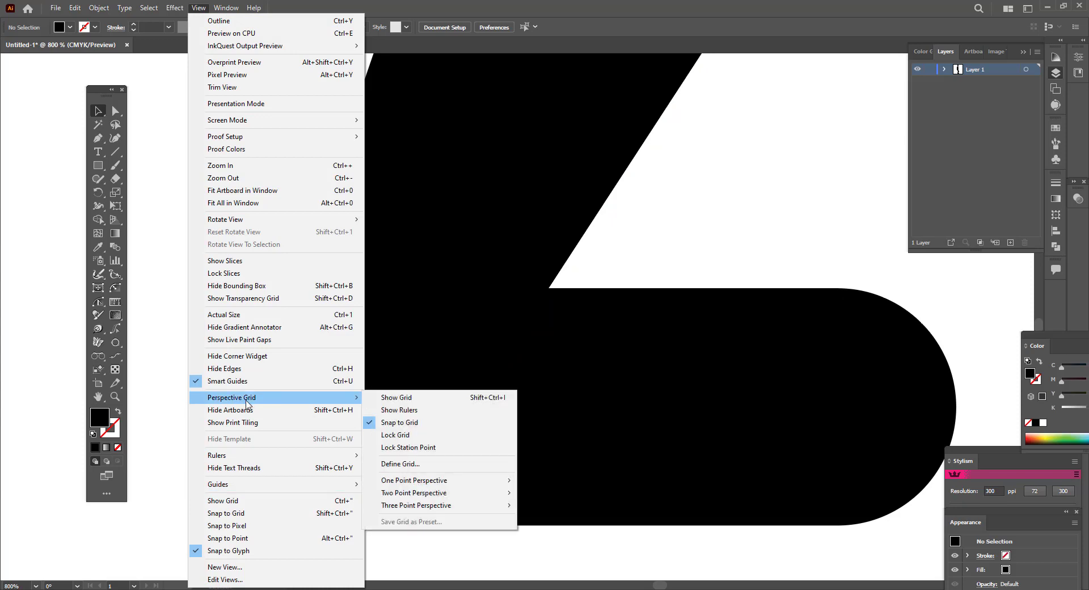
{"action": "left_click", "coordinate": [242, 512]}
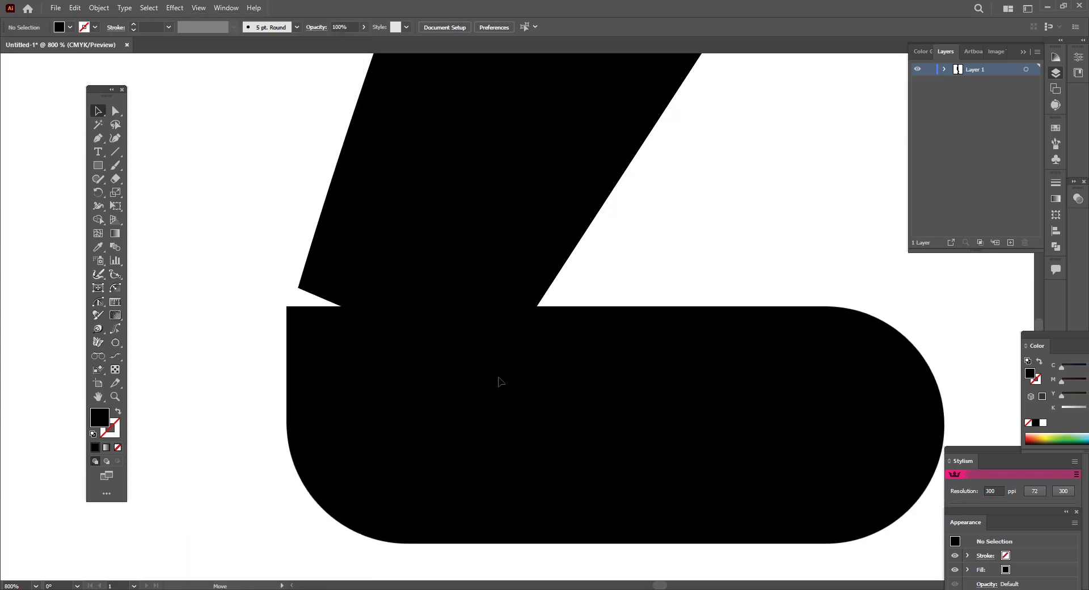
{"action": "left_click", "coordinate": [496, 374]}
{"action": "scroll", "coordinate": [340, 332], "scroll_direction": "up", "scroll_amount": 3, "text": "alt"}
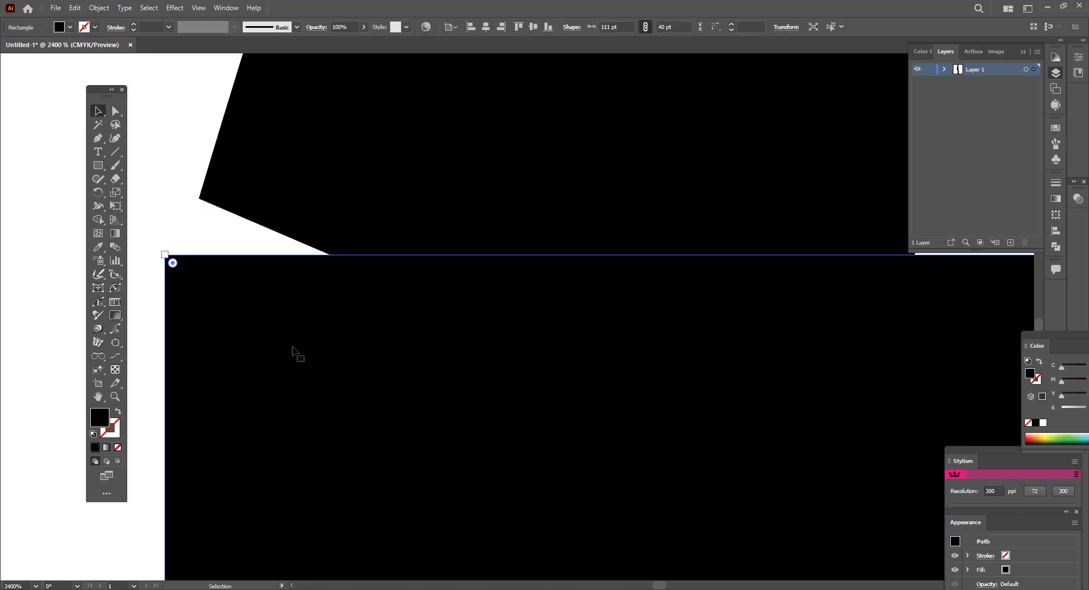
{"action": "left_click_drag", "start_coordinate": [292, 352], "coordinate": [372, 294]}
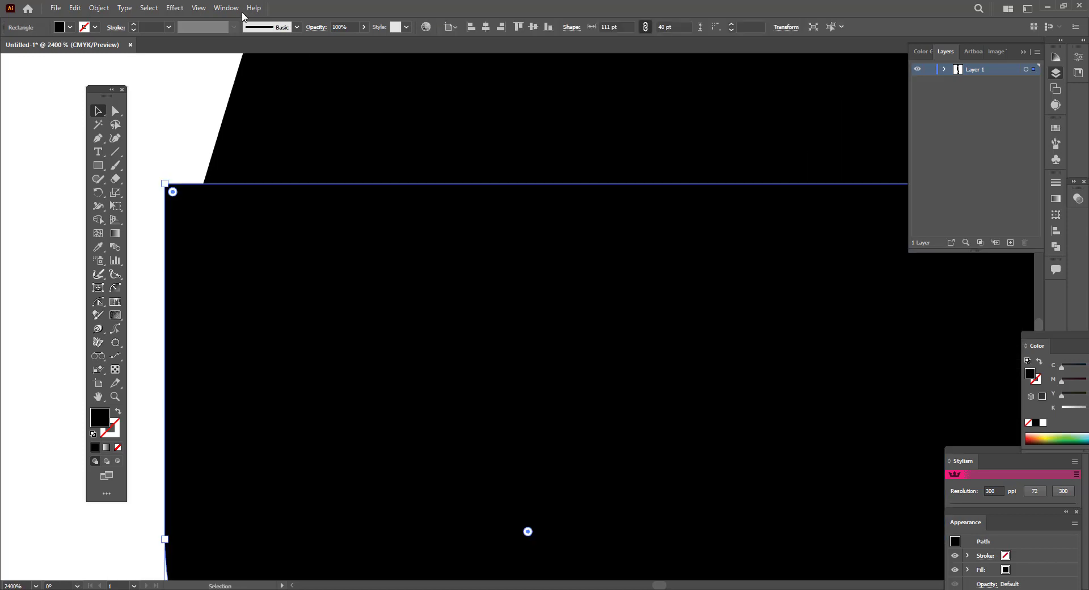
Turn off Snap to Pixel and Snap to Point in the View menu
{"action": "left_click", "coordinate": [199, 8]}
{"action": "left_click", "coordinate": [247, 526]}
{"action": "left_click", "coordinate": [198, 8]}
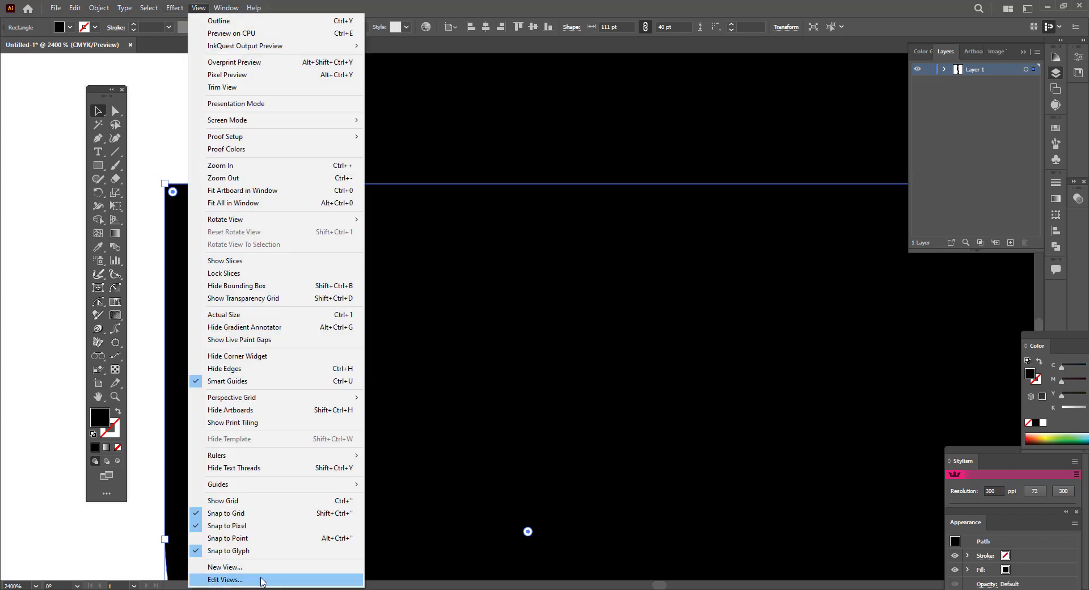
{"action": "left_click", "coordinate": [240, 539]}
{"action": "left_click_drag", "start_coordinate": [231, 469], "coordinate": [397, 326]}
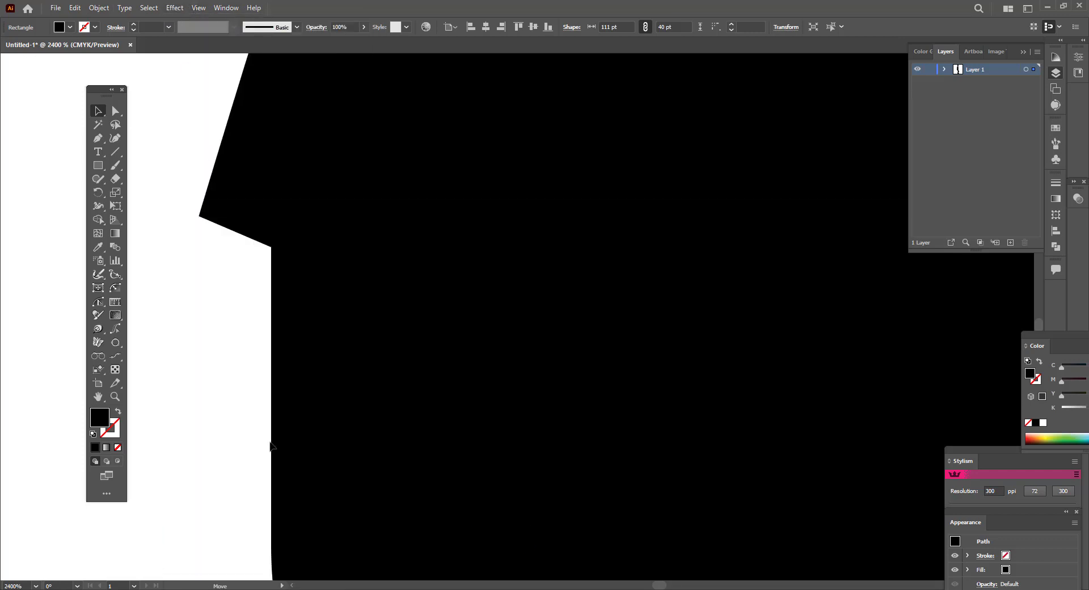
{"action": "key", "text": "ctrl+z"}
{"action": "left_click", "coordinate": [195, 12]}
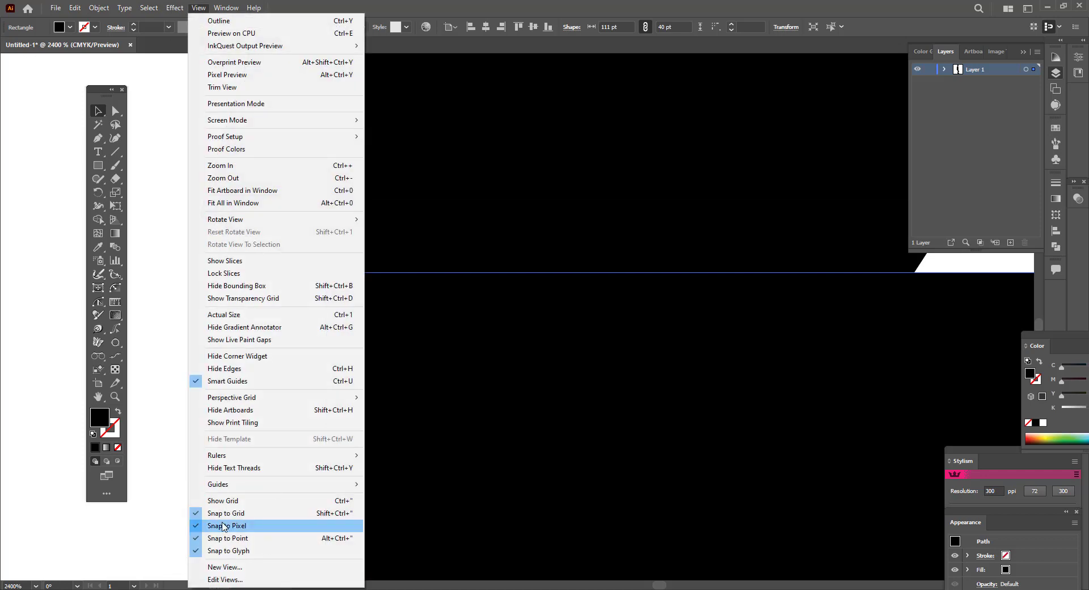
{"action": "left_click", "coordinate": [229, 527]}
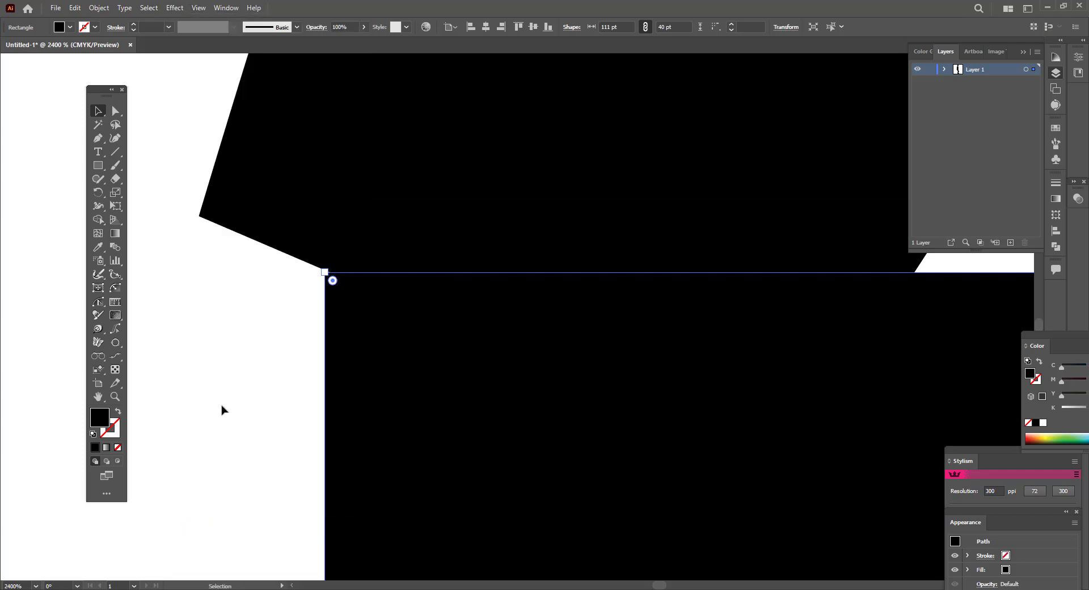
{"action": "left_click", "coordinate": [199, 8]}
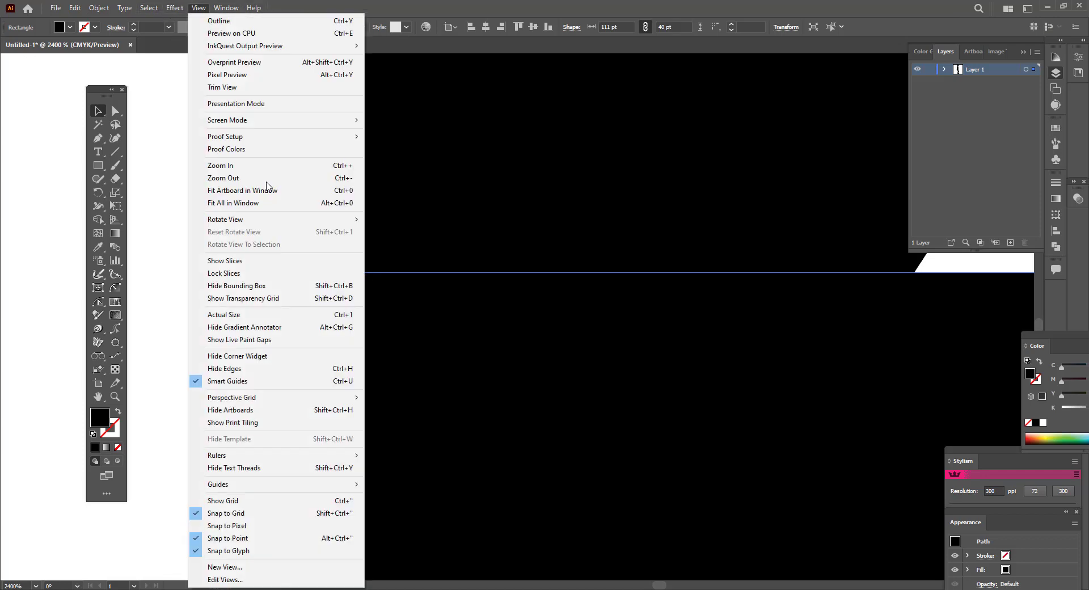
{"action": "left_click", "coordinate": [226, 538]}
{"action": "left_click", "coordinate": [199, 8]}
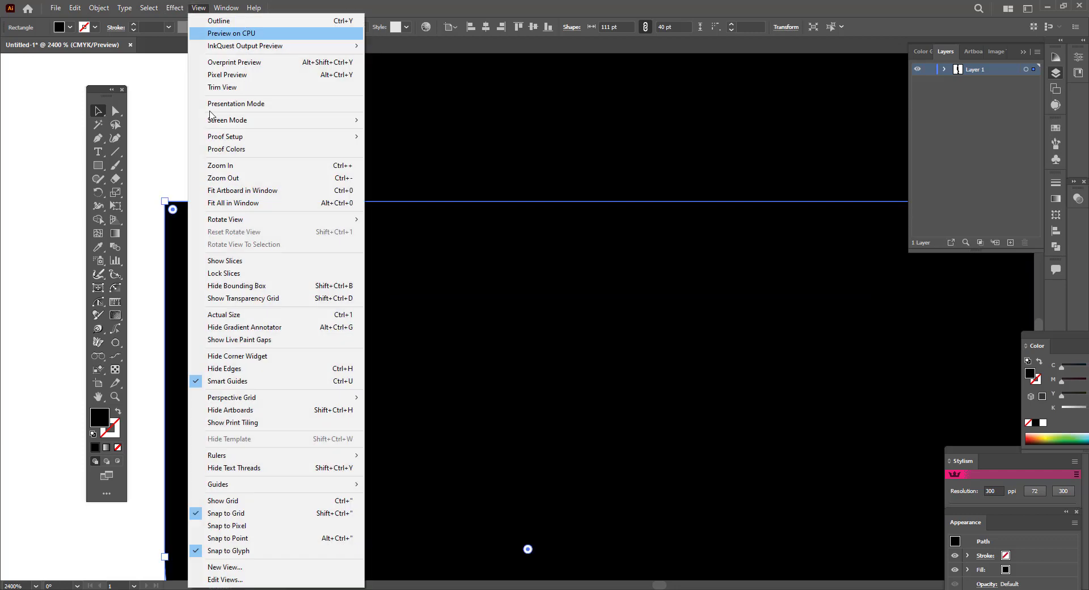
{"action": "left_click", "coordinate": [226, 550]}
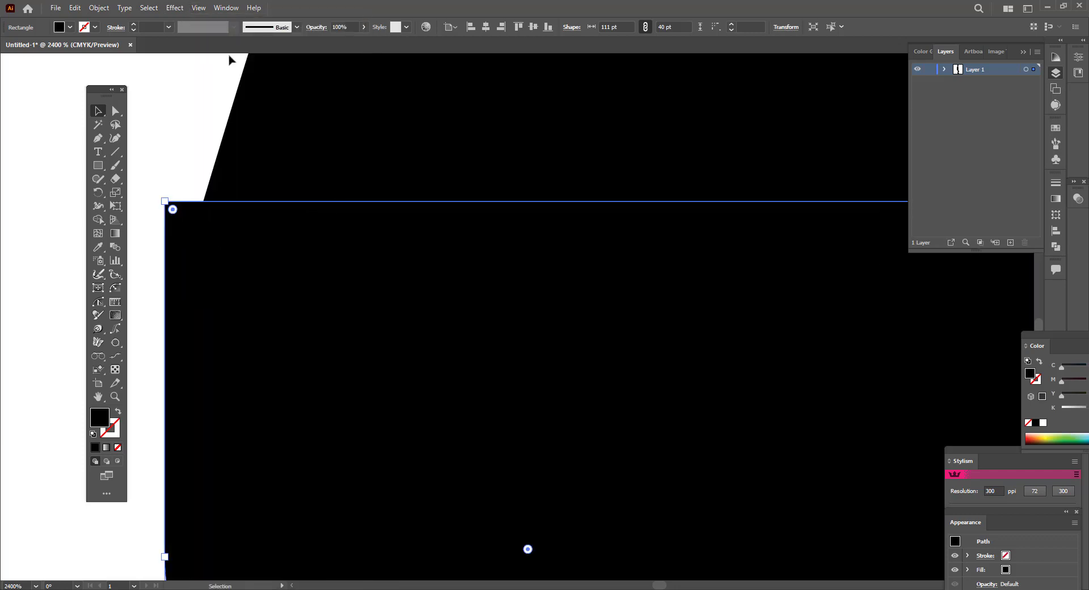
Drag the foot so its top edge sits flush with the leg, then zoom out
{"action": "left_click", "coordinate": [199, 8]}
{"action": "left_click", "coordinate": [226, 513]}
{"action": "left_click_drag", "start_coordinate": [286, 445], "coordinate": [320, 450]}
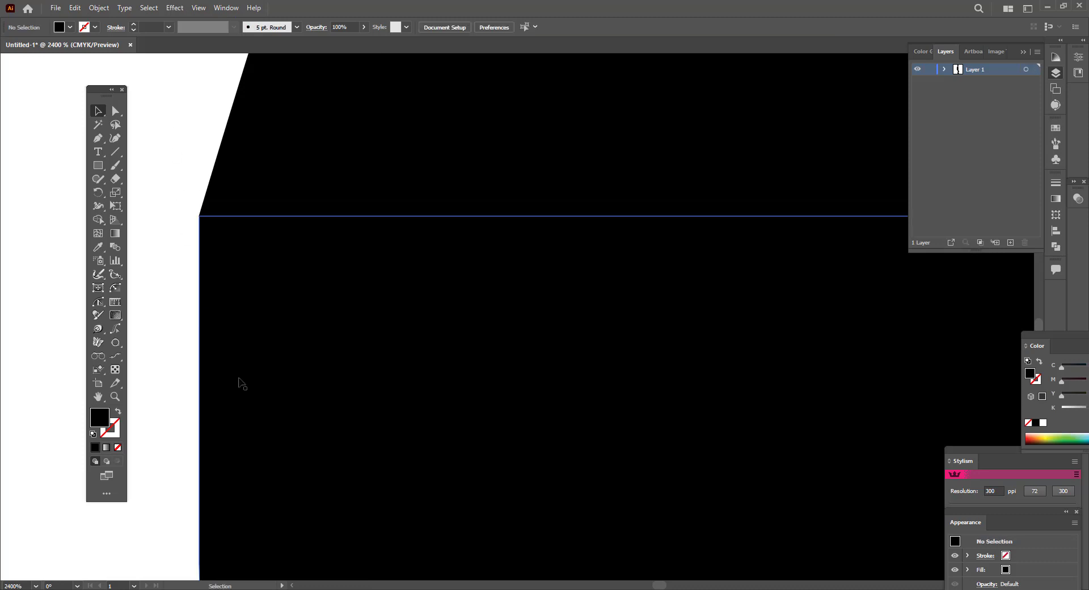
{"action": "scroll", "coordinate": [240, 382], "scroll_direction": "down", "scroll_amount": 5}
{"action": "scroll", "coordinate": [554, 512], "scroll_direction": "down", "scroll_amount": 5}
{"action": "scroll", "coordinate": [702, 476], "scroll_direction": "down", "scroll_amount": 5}
{"action": "left_click", "coordinate": [785, 418]}
Nudge the head slightly up-right and merge torso, leg and foot into one shape
{"action": "scroll", "coordinate": [784, 418], "scroll_direction": "up", "scroll_amount": 1}
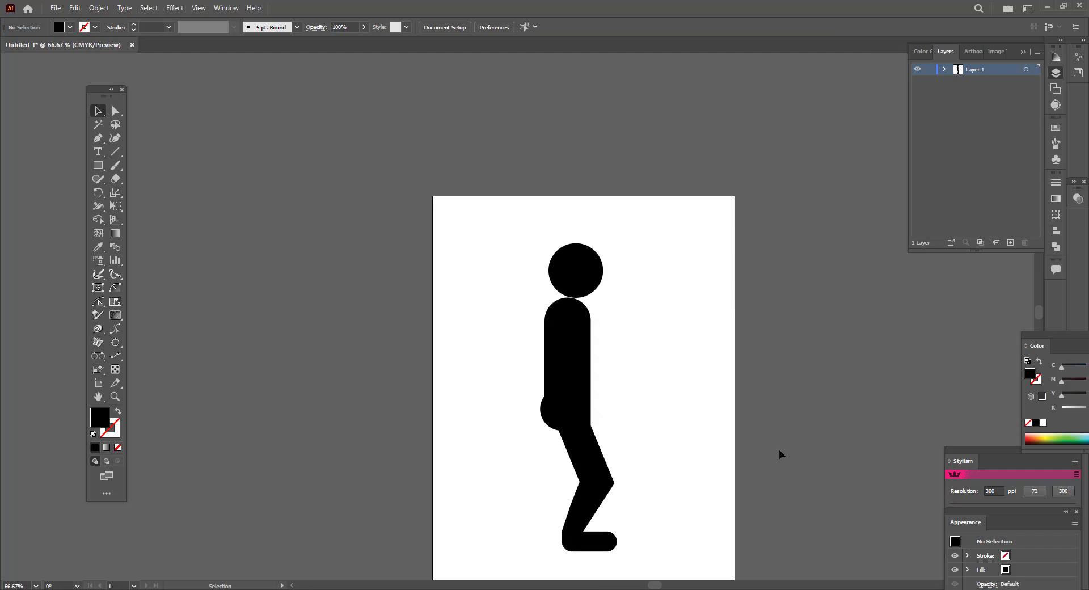
{"action": "left_click_drag", "start_coordinate": [592, 279], "coordinate": [593, 276]}
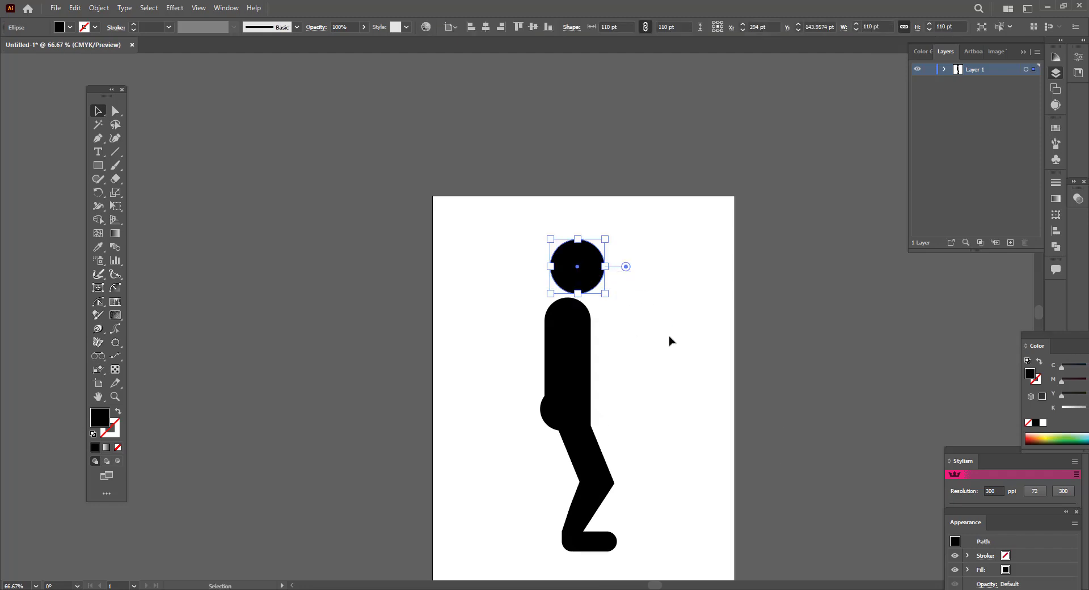
{"action": "left_click", "coordinate": [666, 339]}
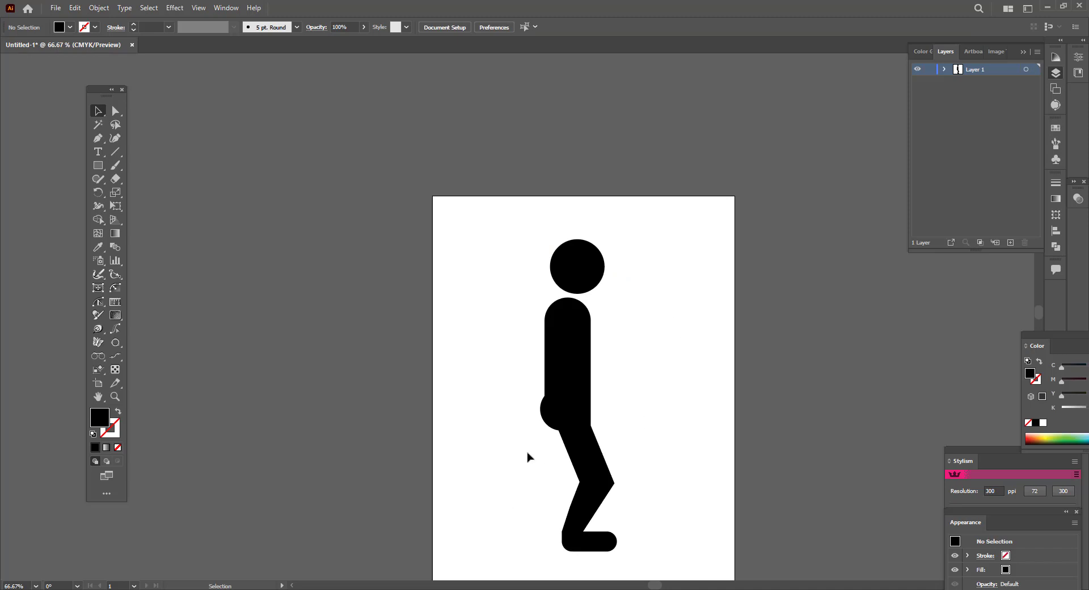
{"action": "left_click", "coordinate": [567, 454]}
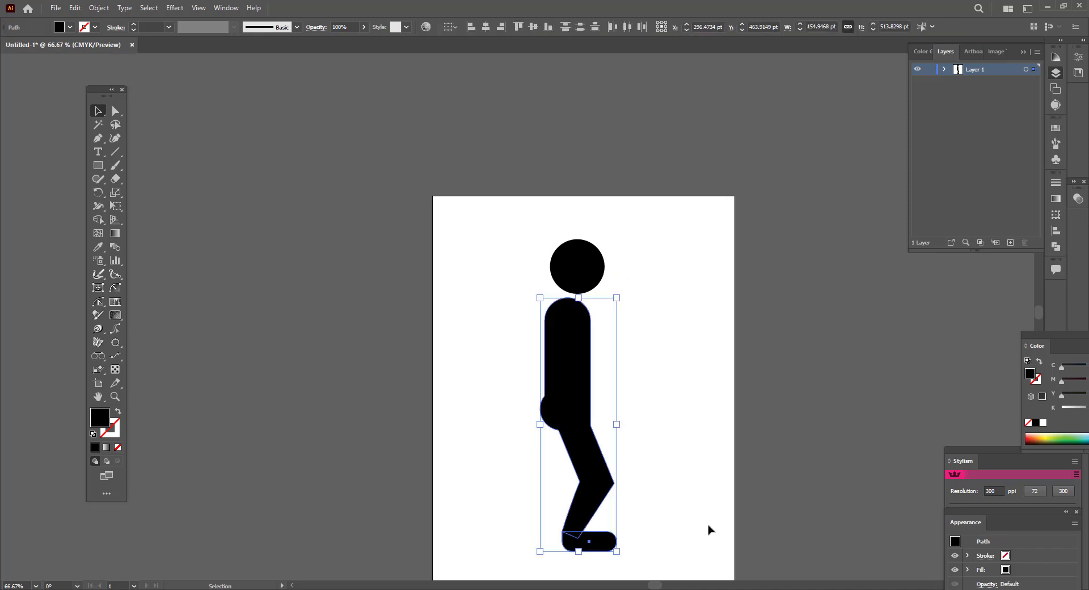
{"action": "left_click", "coordinate": [98, 219]}
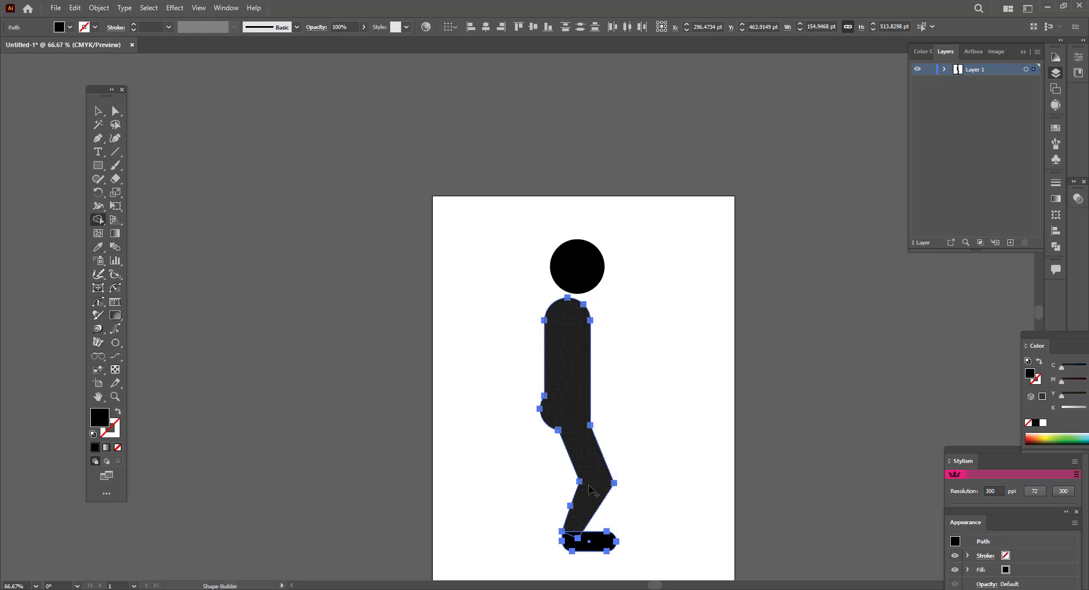
{"action": "left_click", "coordinate": [600, 553]}
{"action": "key", "text": "v"}
{"action": "left_click", "coordinate": [486, 402]}
Alt-drag a copy of the merged body to the right of the artboard
{"action": "scroll", "coordinate": [486, 402], "scroll_direction": "down", "scroll_amount": 1}
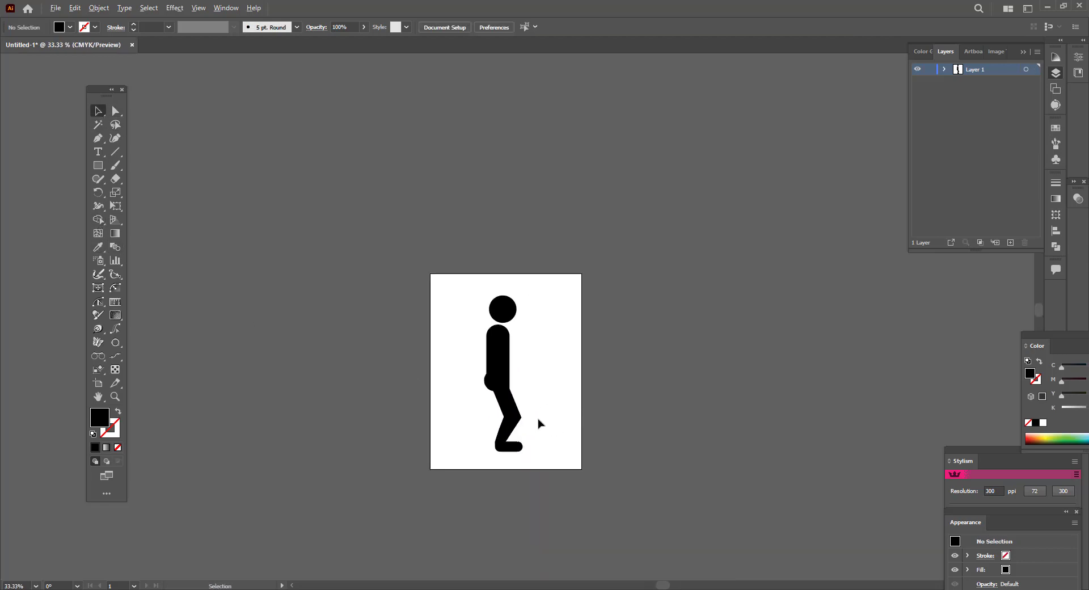
{"action": "left_click_drag", "start_coordinate": [381, 296], "coordinate": [530, 469]}
{"action": "left_click_drag", "start_coordinate": [459, 340], "coordinate": [733, 336]}
{"action": "left_click", "coordinate": [831, 347]}
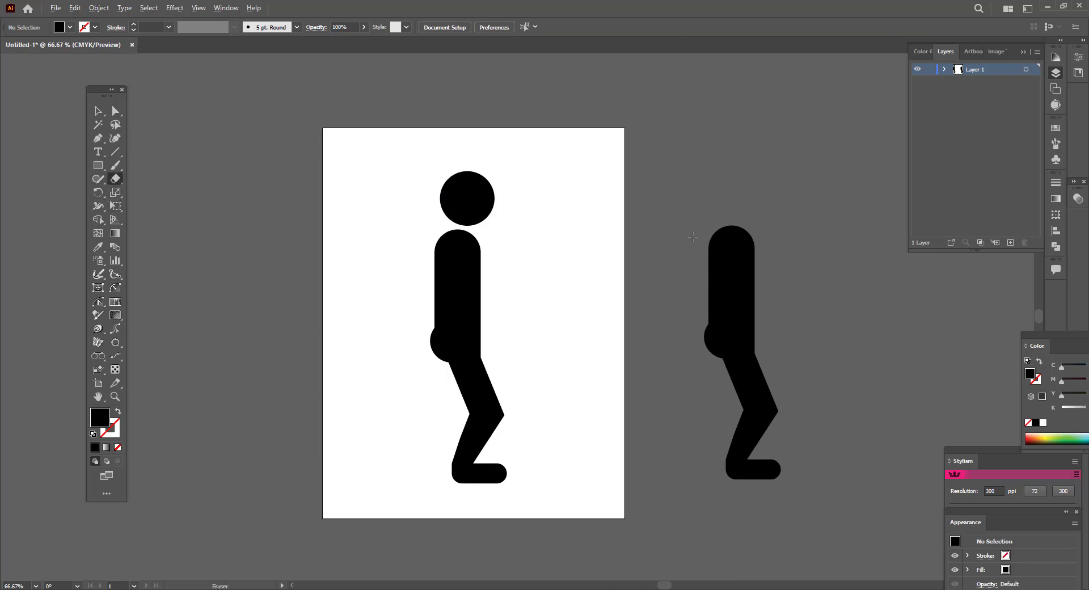
Erase the torso from the copy, leaving only the legs
{"action": "left_click_drag", "start_coordinate": [678, 211], "coordinate": [806, 358]}
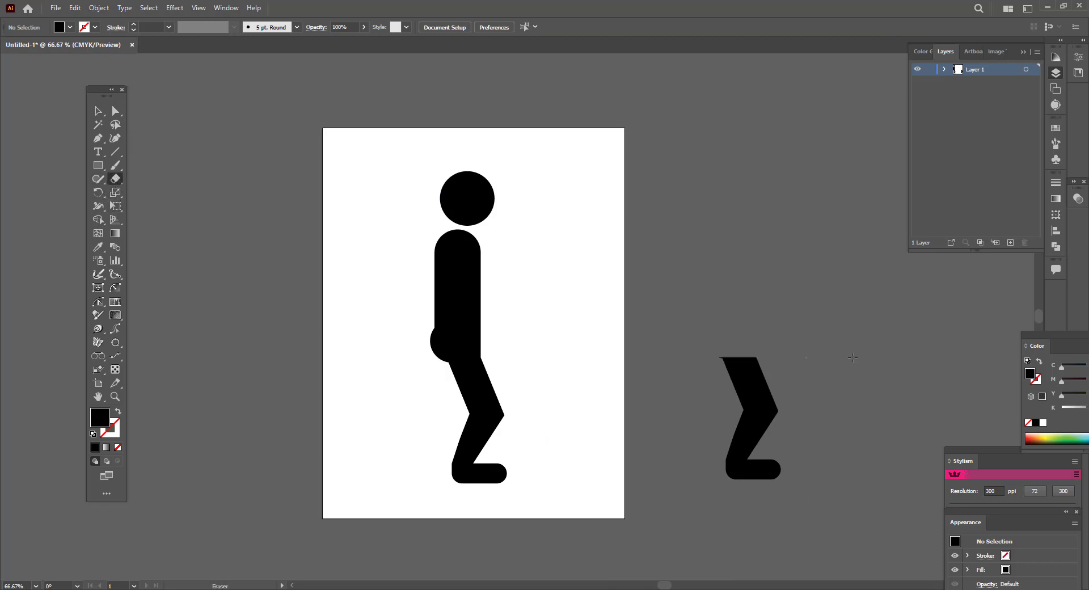
{"action": "left_click", "coordinate": [115, 178]}
{"action": "left_click_drag", "start_coordinate": [681, 322], "coordinate": [781, 362]}
Place the copied leg on the figure, rotated about 351°, resized and set behind the front leg
{"action": "left_click_drag", "start_coordinate": [760, 411], "coordinate": [477, 404]}
{"action": "left_click_drag", "start_coordinate": [491, 349], "coordinate": [494, 356]}
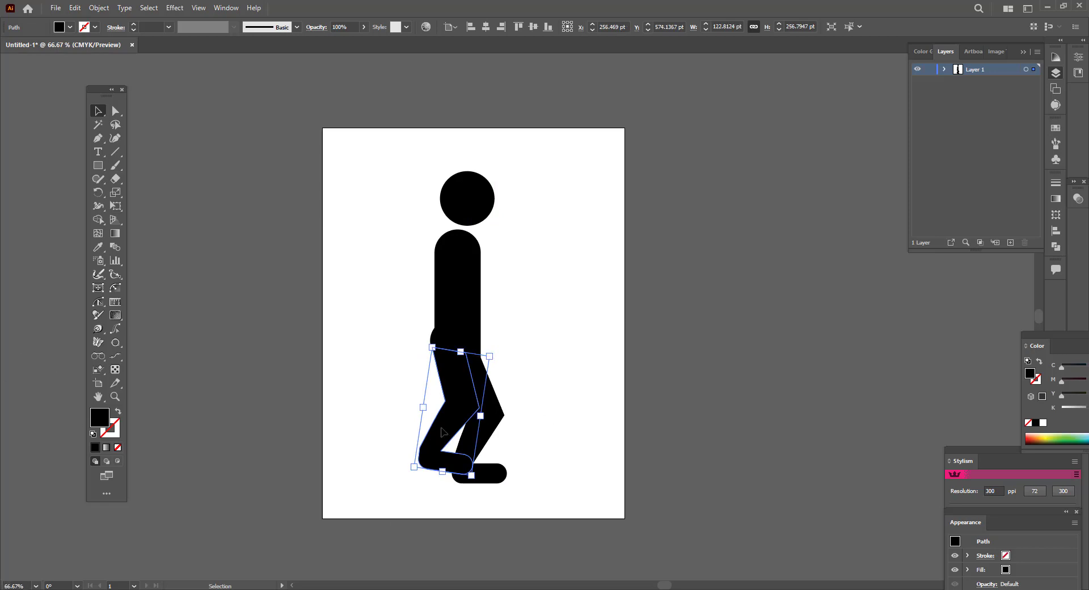
{"action": "left_click_drag", "start_coordinate": [443, 432], "coordinate": [444, 422]}
{"action": "left_click_drag", "start_coordinate": [472, 464], "coordinate": [473, 480]}
{"action": "left_click", "coordinate": [515, 449]}
{"action": "left_click_drag", "start_coordinate": [452, 414], "coordinate": [446, 417]}
{"action": "scroll", "coordinate": [558, 406], "scroll_direction": "up", "scroll_amount": 2}
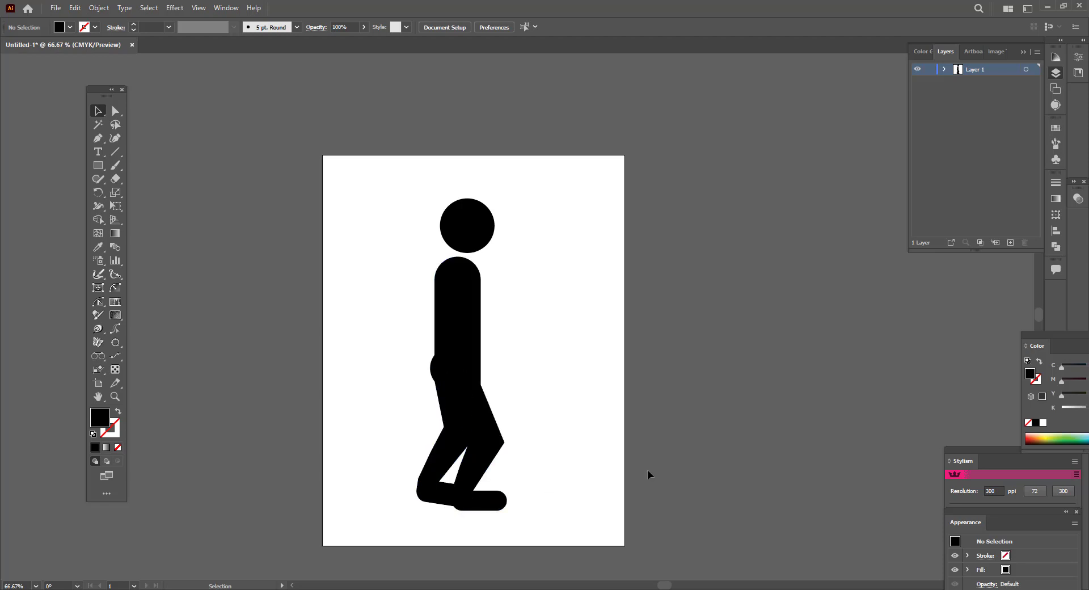
Select the legs path and pick out the corner and stray anchors where the legs meet
{"action": "left_click", "coordinate": [466, 503]}
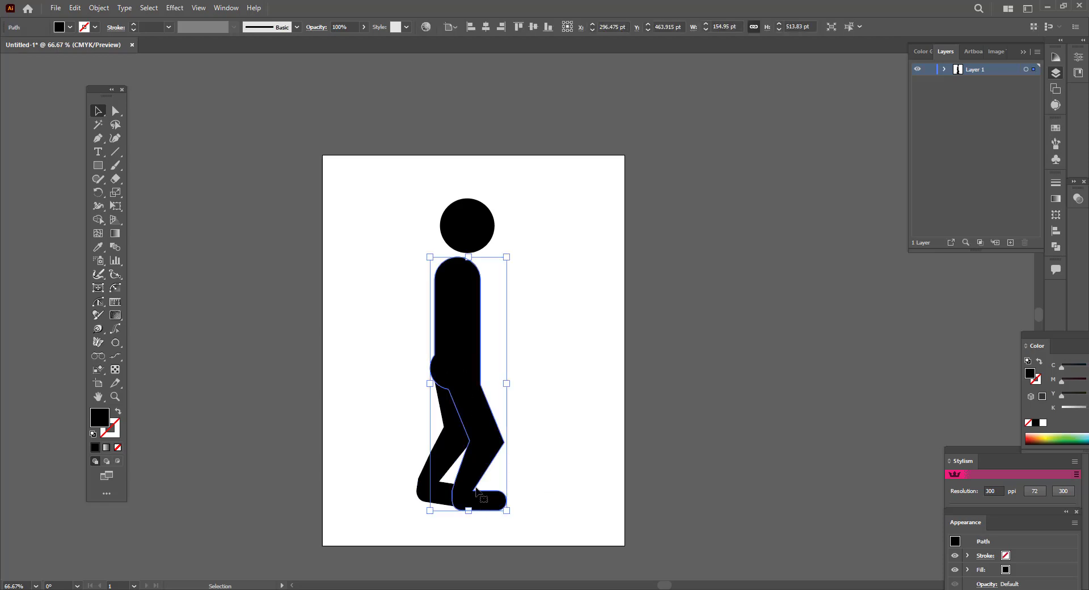
{"action": "scroll", "coordinate": [466, 502], "scroll_direction": "up", "scroll_amount": 3}
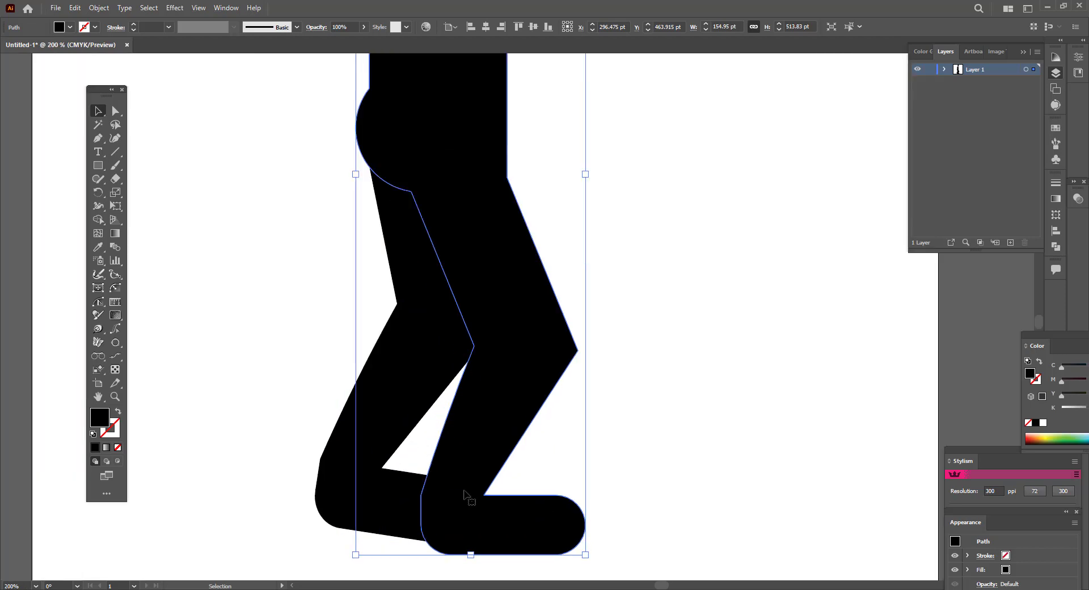
{"action": "left_click", "coordinate": [115, 110]}
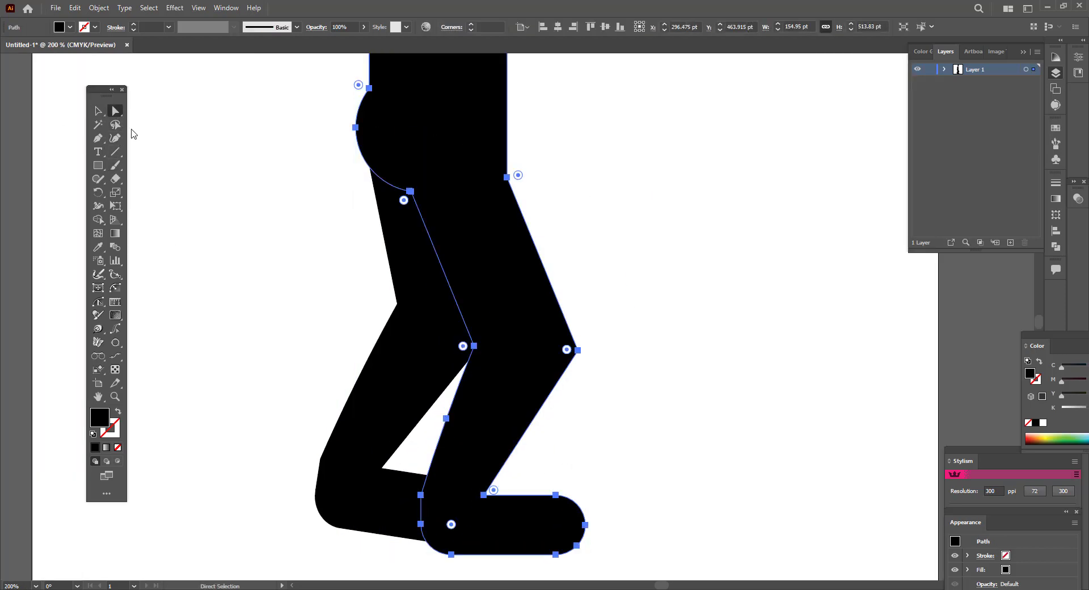
{"action": "scroll", "coordinate": [445, 510], "scroll_direction": "up", "scroll_amount": 4}
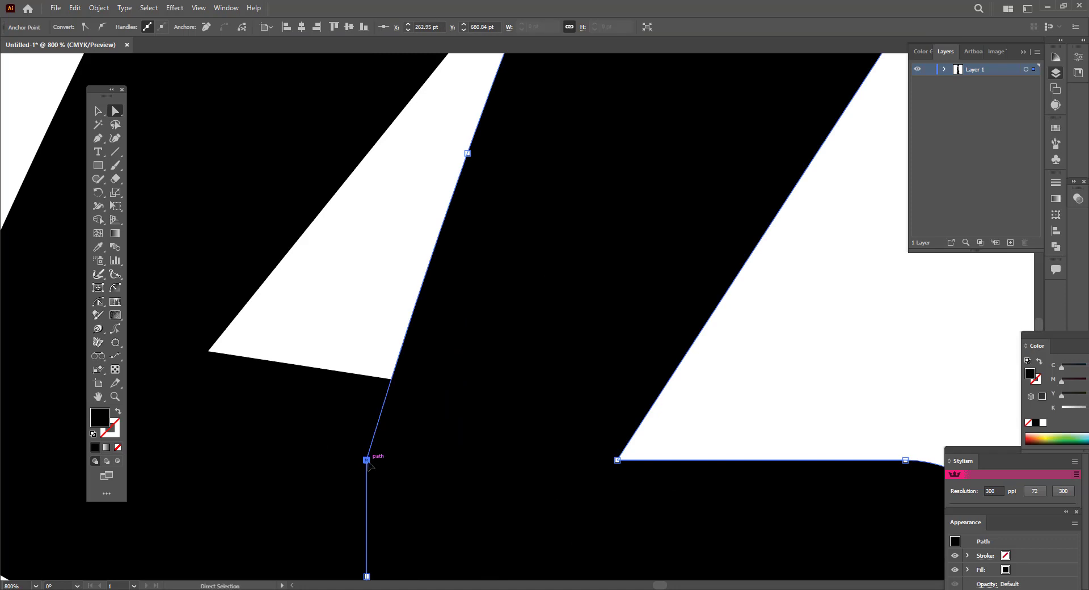
{"action": "left_click", "coordinate": [698, 397]}
{"action": "scroll", "coordinate": [369, 448], "scroll_direction": "up", "scroll_amount": 2}
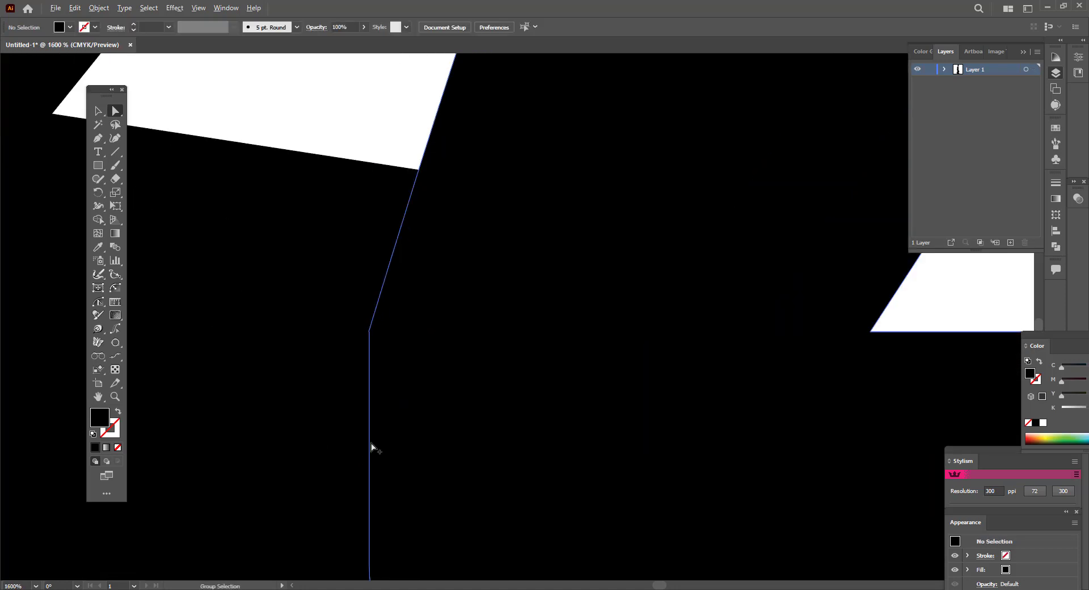
{"action": "left_click", "coordinate": [370, 331]}
{"action": "left_click", "coordinate": [366, 361]}
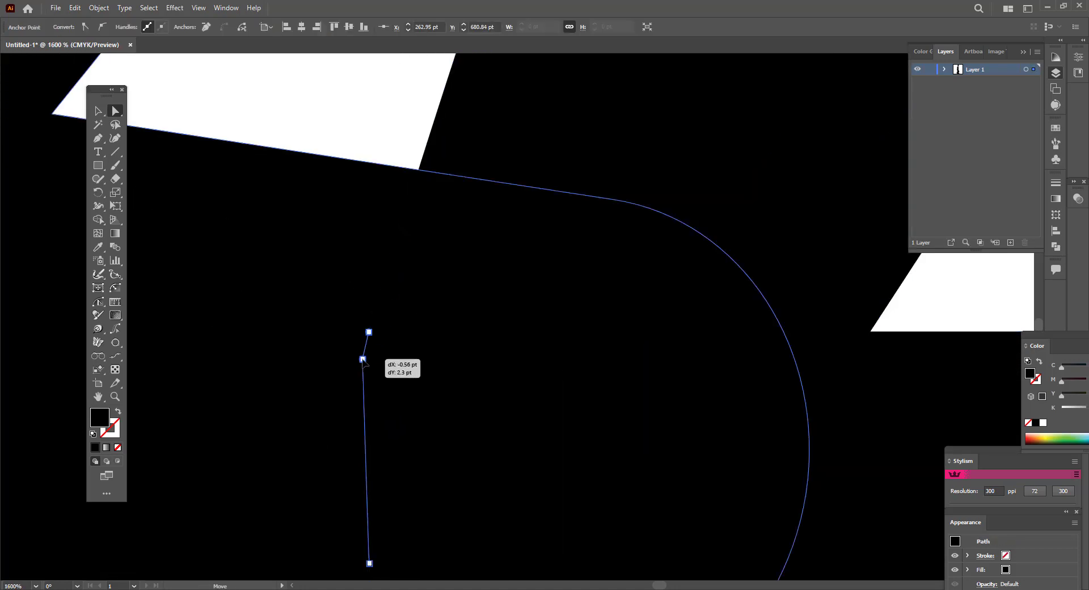
Try the Smooth tool on the leg edge, then deselect and fit the artboard in view
{"action": "left_click", "coordinate": [98, 111]}
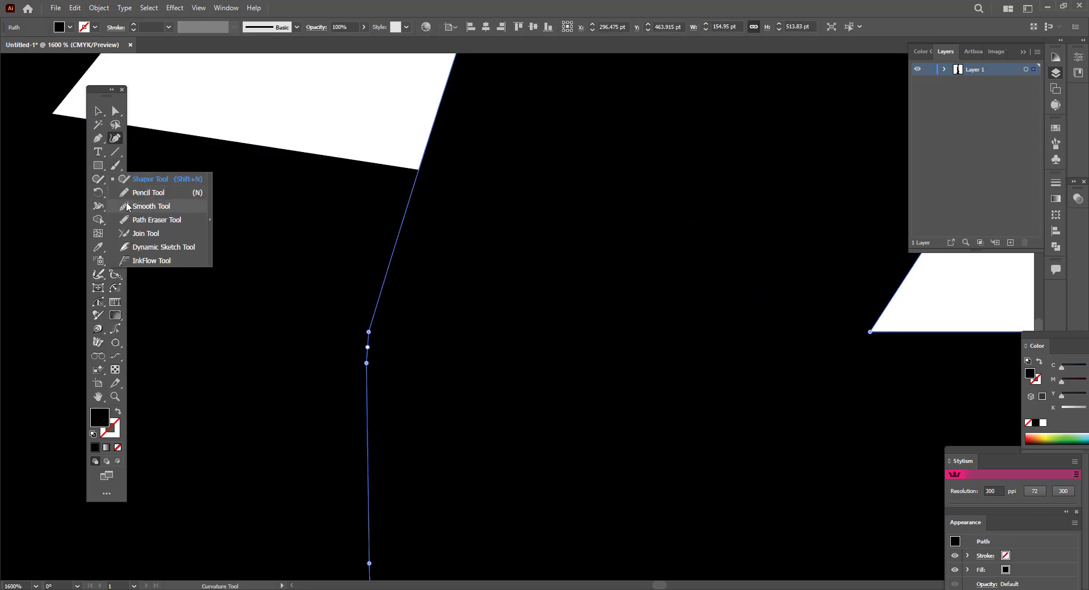
{"action": "left_click_drag", "start_coordinate": [98, 180], "coordinate": [139, 203]}
{"action": "left_click", "coordinate": [100, 110]}
{"action": "left_click", "coordinate": [343, 158]}
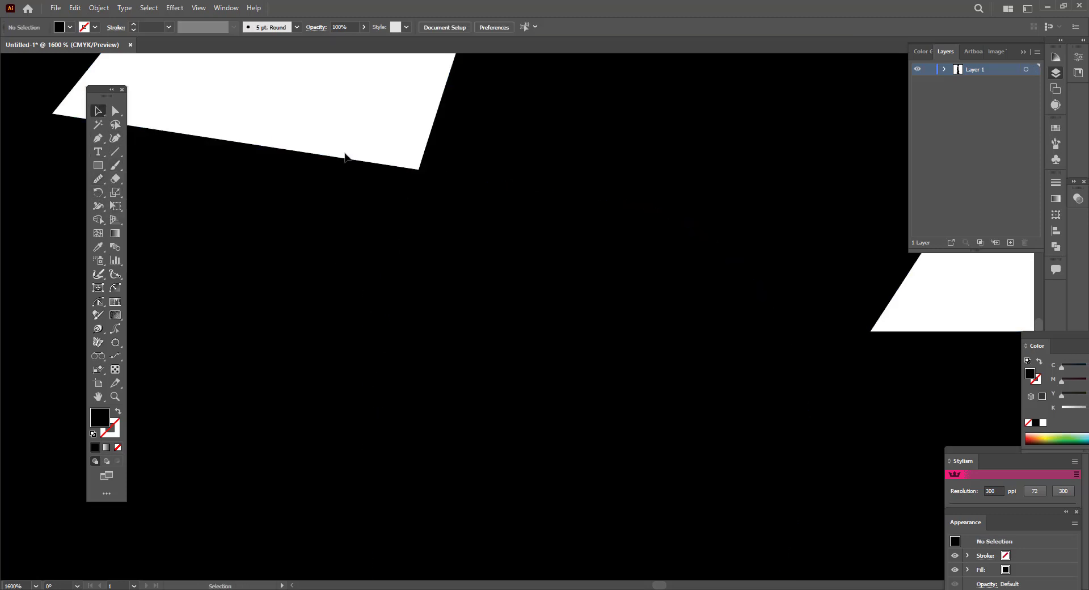
{"action": "key", "text": "ctrl+0"}
{"action": "scroll", "coordinate": [323, 230], "scroll_direction": "up", "scroll_amount": 5, "text": "alt"}
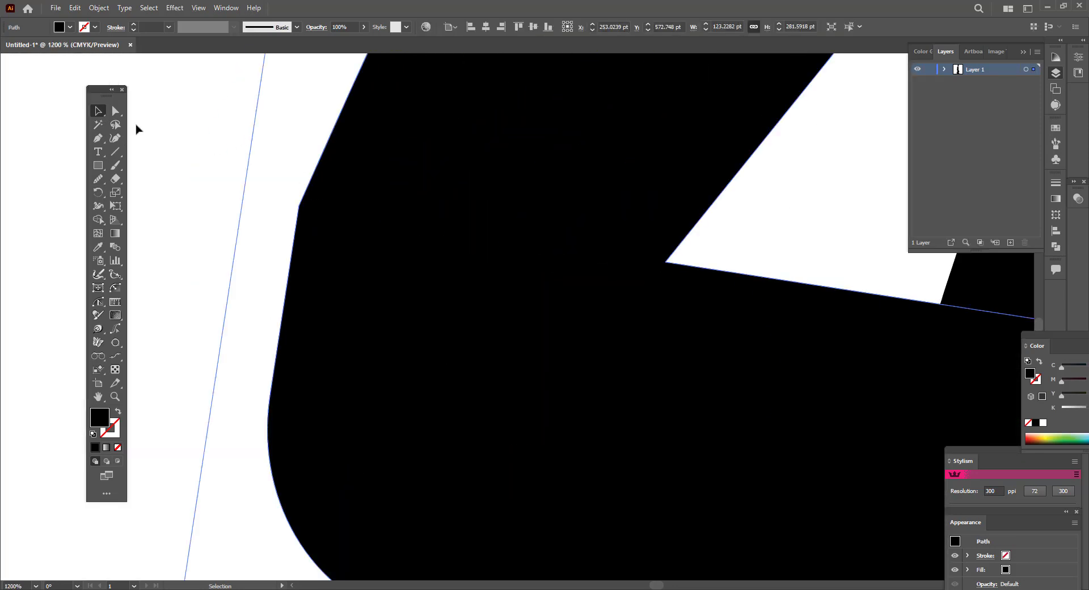
Add a Curvature anchor at the hip and smooth the leg's kinked left edge
{"action": "left_click", "coordinate": [115, 138]}
{"action": "left_click", "coordinate": [299, 207]}
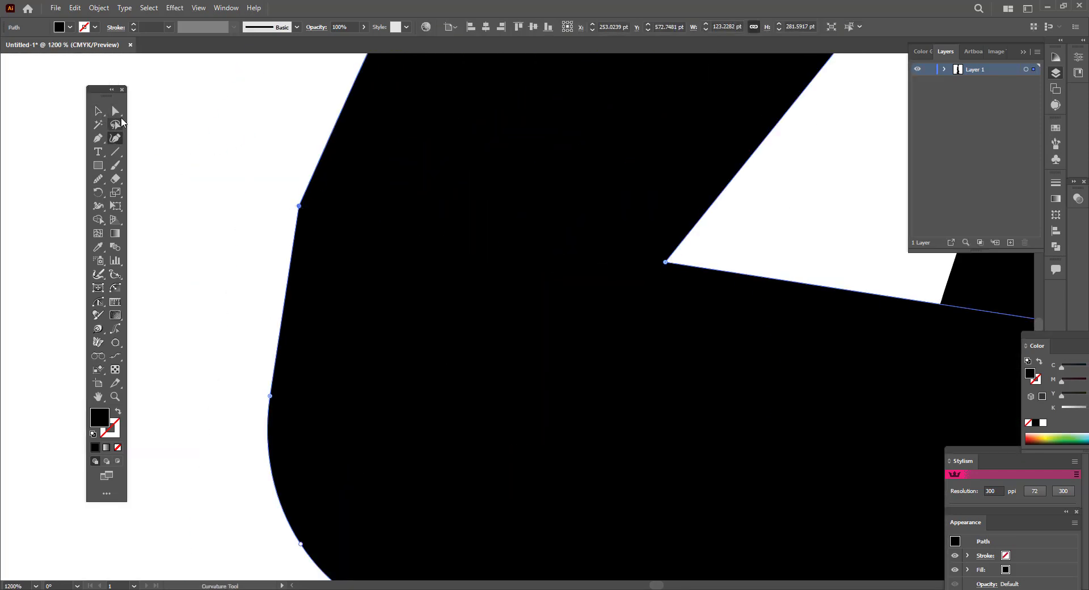
{"action": "left_click_drag", "start_coordinate": [297, 219], "coordinate": [293, 218]}
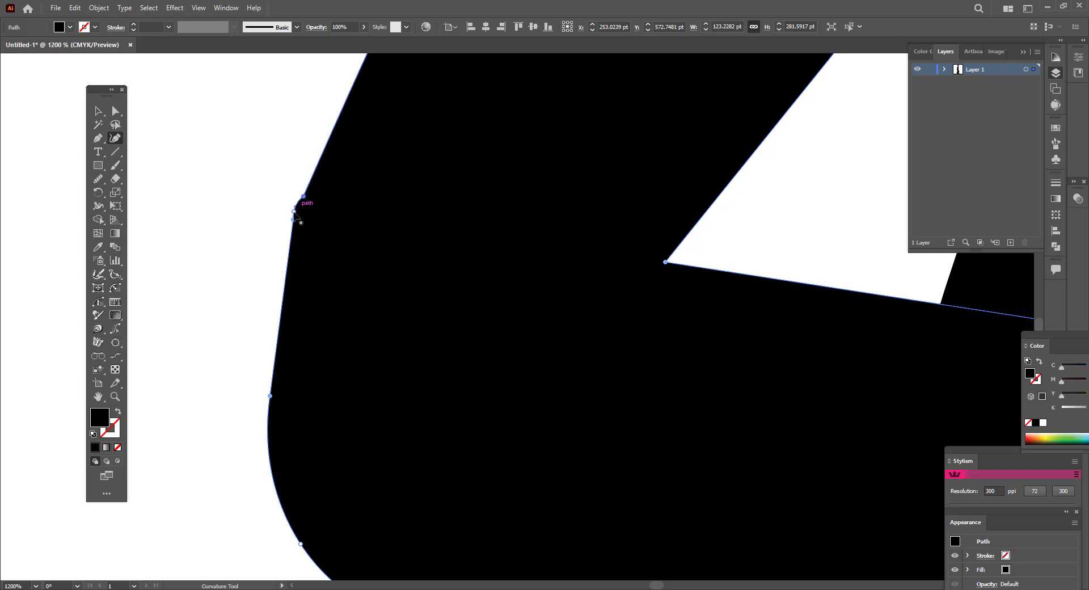
{"action": "left_click_drag", "start_coordinate": [309, 197], "coordinate": [278, 352]}
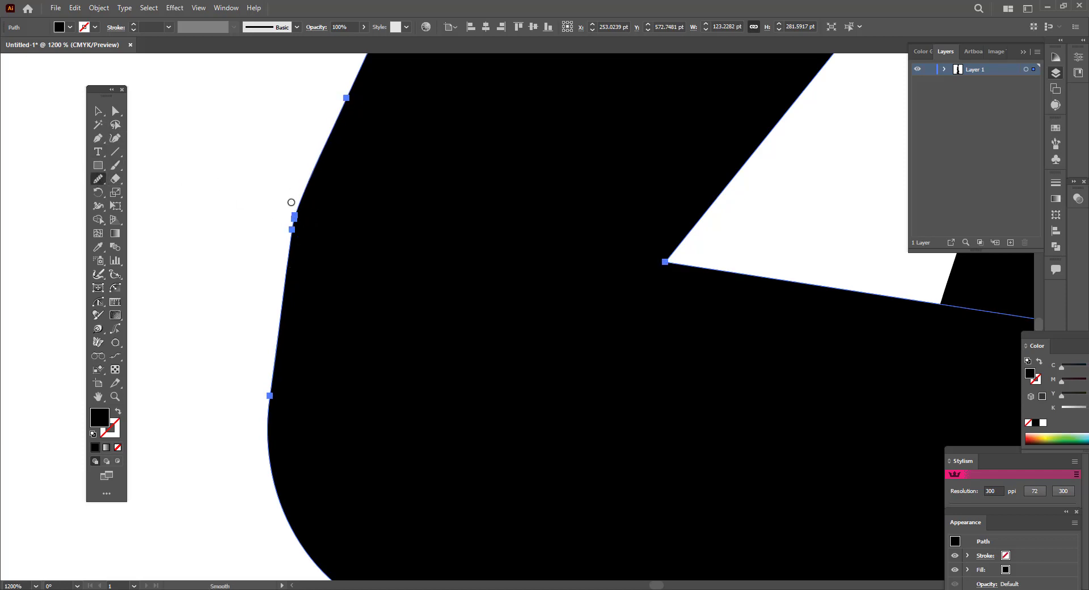
{"action": "left_click", "coordinate": [97, 111]}
{"action": "left_click", "coordinate": [227, 318]}
{"action": "key", "text": "ctrl+0"}
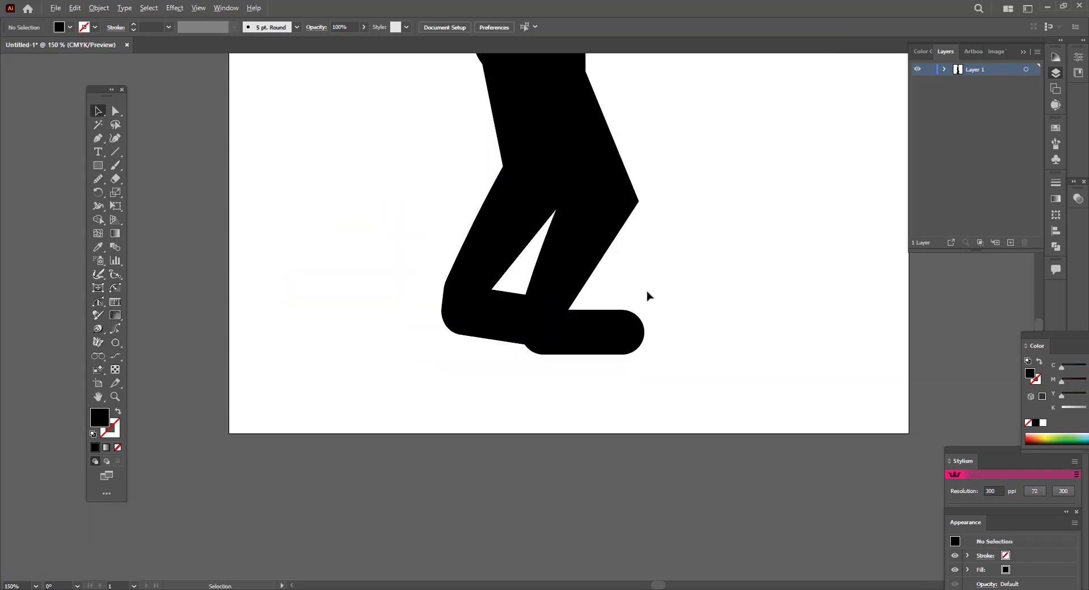
{"action": "scroll", "coordinate": [646, 296], "scroll_direction": "up", "scroll_amount": 1}
{"action": "scroll", "coordinate": [692, 280], "scroll_direction": "up", "scroll_amount": 1}
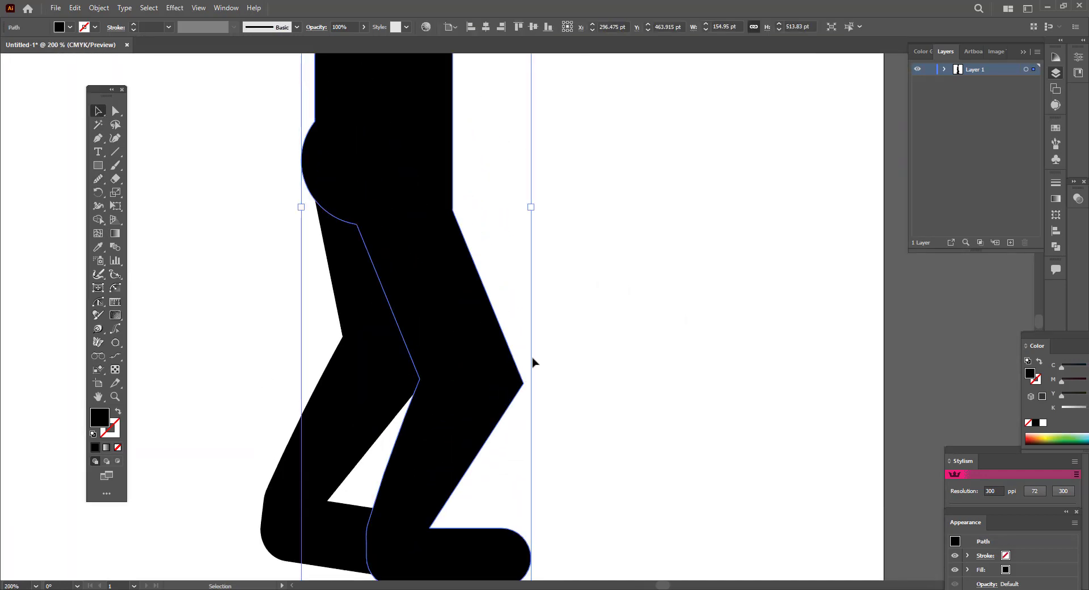
Apply an 8 pt Offset Path with Round joins to the front leg
{"action": "left_click", "coordinate": [100, 8]}
{"action": "mouse_move", "coordinate": [112, 306]}
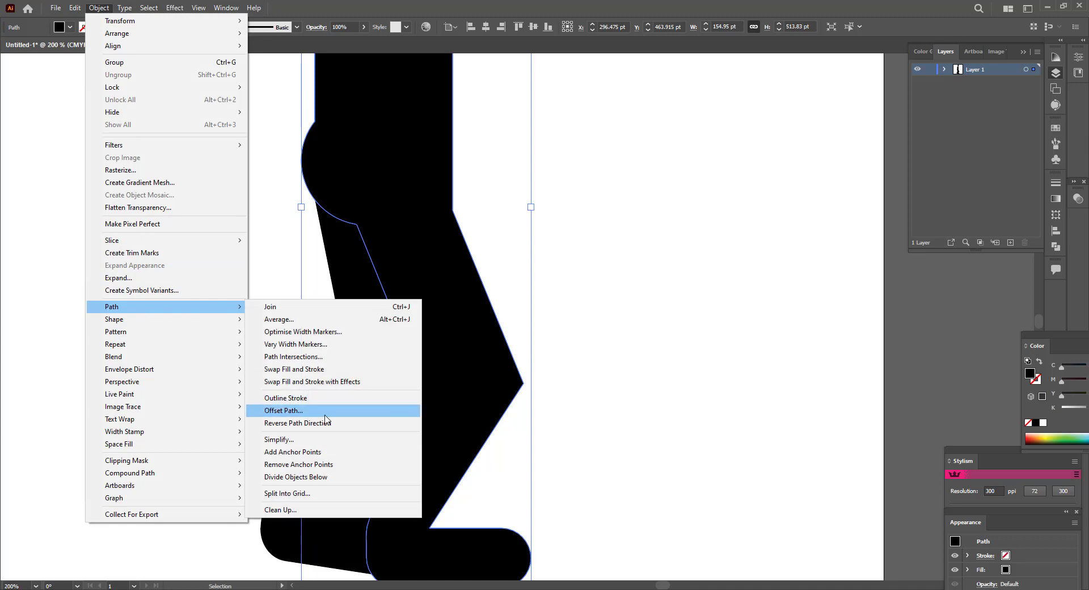
{"action": "left_click", "coordinate": [283, 410]}
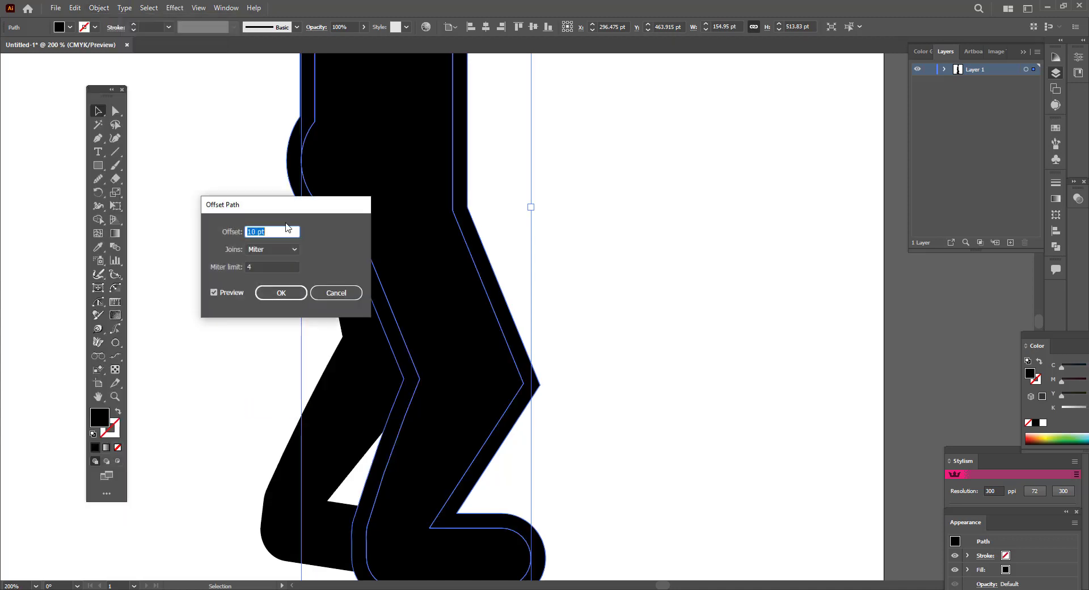
{"action": "scroll", "coordinate": [281, 228], "scroll_direction": "down", "scroll_amount": 1}
{"action": "scroll", "coordinate": [280, 229], "scroll_direction": "down", "scroll_amount": 1}
{"action": "left_click", "coordinate": [272, 249]}
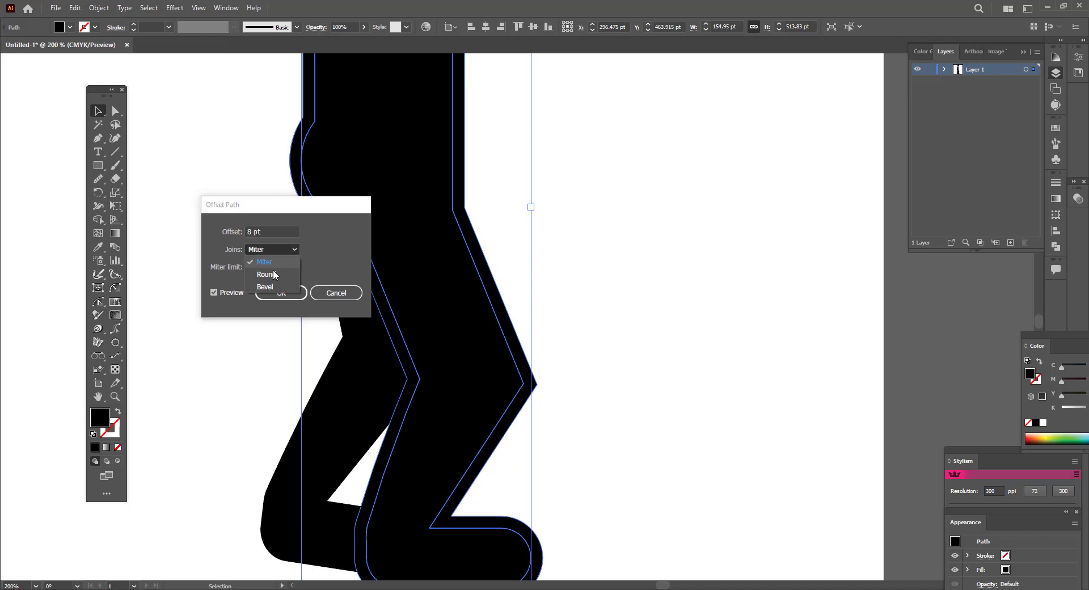
{"action": "left_click", "coordinate": [272, 278]}
{"action": "scroll", "coordinate": [357, 340], "scroll_direction": "up", "scroll_amount": 2}
{"action": "scroll", "coordinate": [510, 385], "scroll_direction": "down", "scroll_amount": 2}
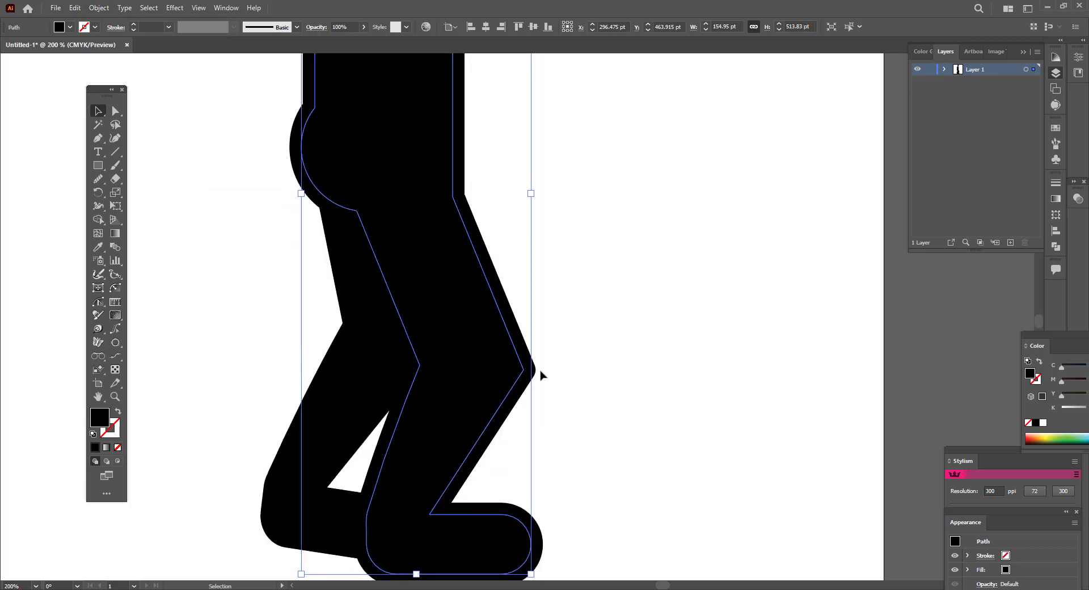
Add the other leg paths to the selection and expand the offset outline into plain shapes
{"action": "left_click", "coordinate": [321, 338], "text": "shift"}
{"action": "scroll", "coordinate": [396, 311], "scroll_direction": "up", "scroll_amount": 3}
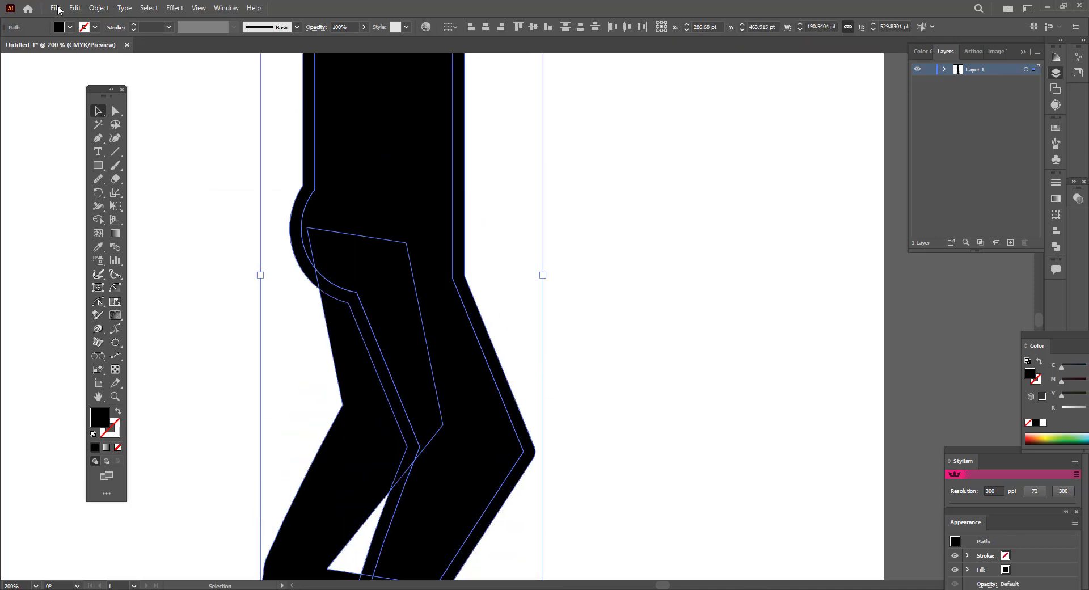
{"action": "left_click", "coordinate": [98, 7]}
{"action": "left_click", "coordinate": [99, 8]}
{"action": "left_click", "coordinate": [191, 200]}
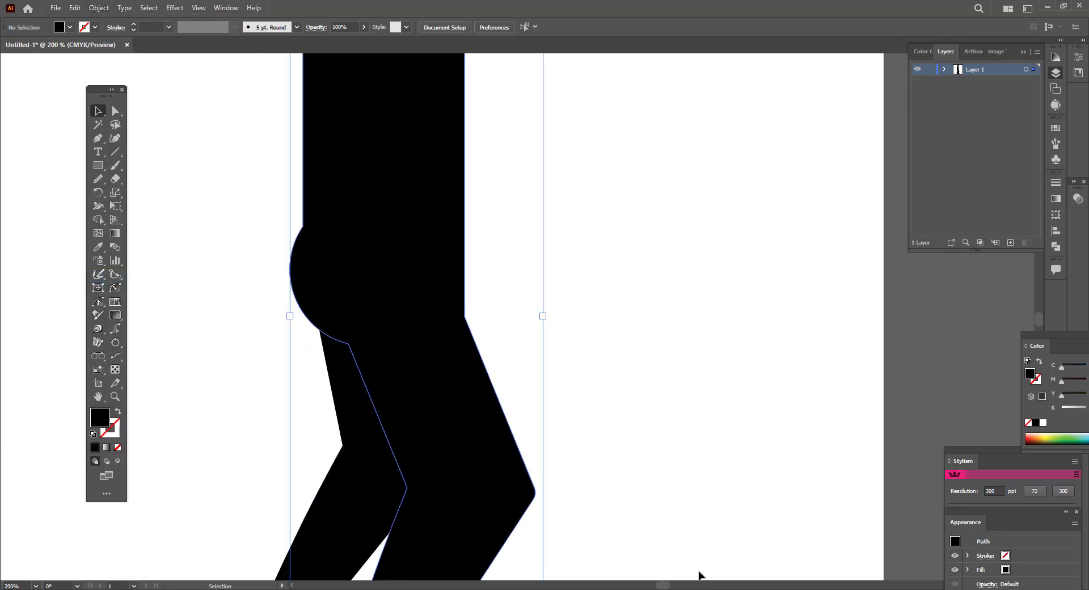
{"action": "scroll", "coordinate": [609, 453], "scroll_direction": "down", "scroll_amount": 3}
{"action": "scroll", "coordinate": [618, 503], "scroll_direction": "up", "scroll_amount": 2}
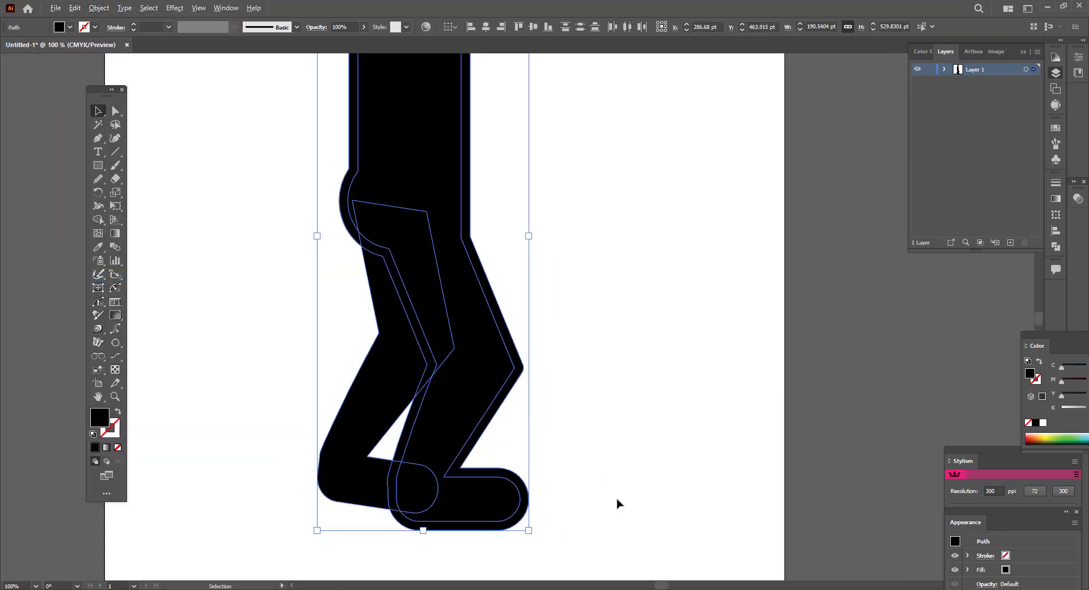
{"action": "scroll", "coordinate": [566, 498], "scroll_direction": "up", "scroll_amount": 1}
Delete the offset sliver between the legs with Shape Builder, then deselect and fit the artboard
{"action": "key", "text": "shift+m"}
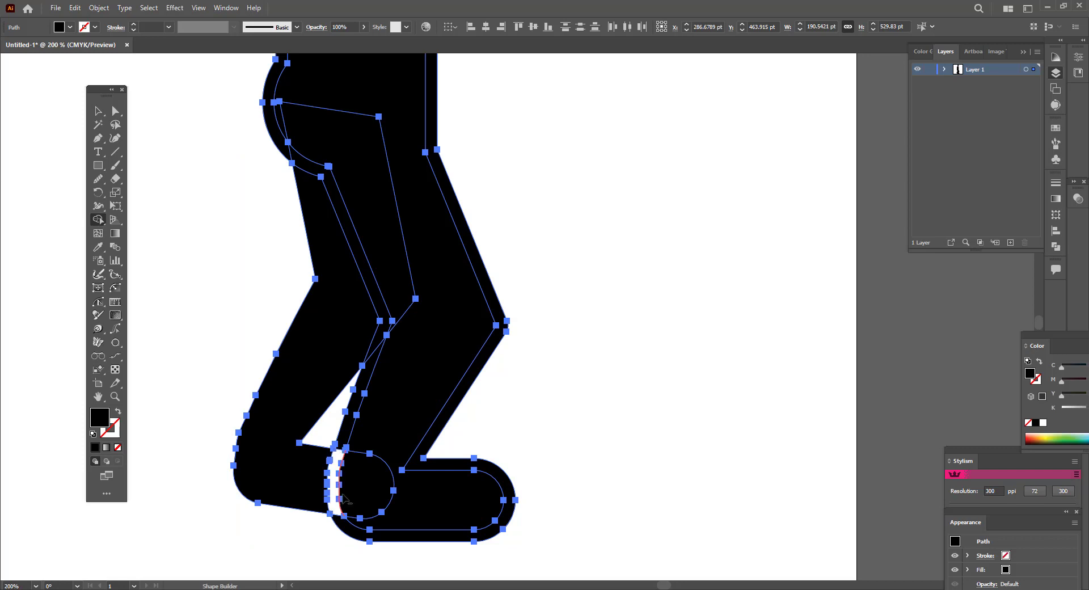
{"action": "scroll", "coordinate": [350, 488], "scroll_direction": "up", "scroll_amount": 1}
{"action": "scroll", "coordinate": [347, 485], "scroll_direction": "up", "scroll_amount": 2}
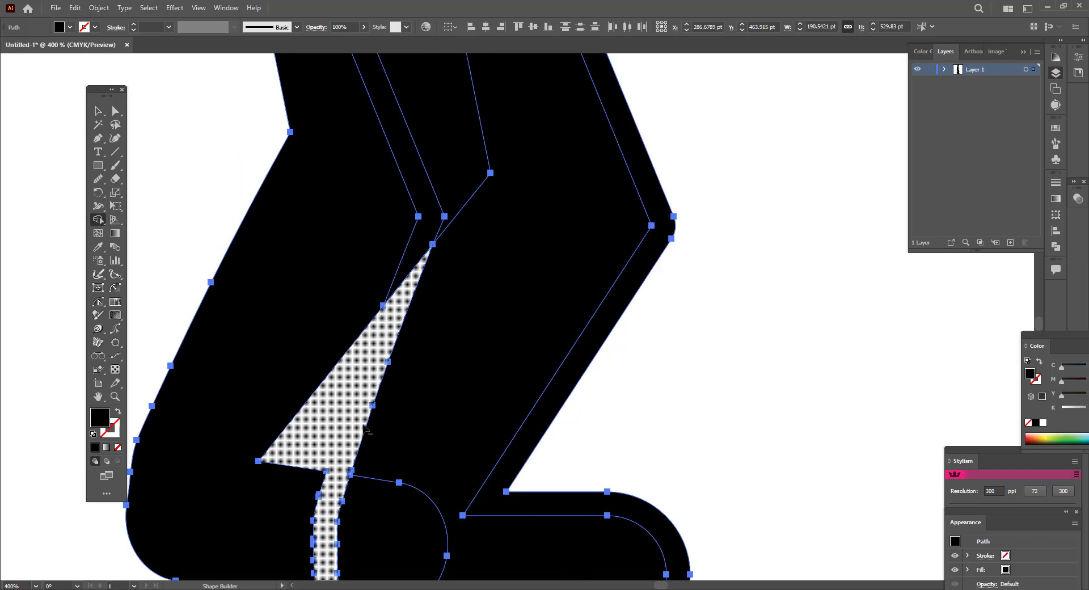
{"action": "scroll", "coordinate": [384, 447], "scroll_direction": "down", "scroll_amount": 3}
{"action": "scroll", "coordinate": [384, 525], "scroll_direction": "up", "scroll_amount": 2}
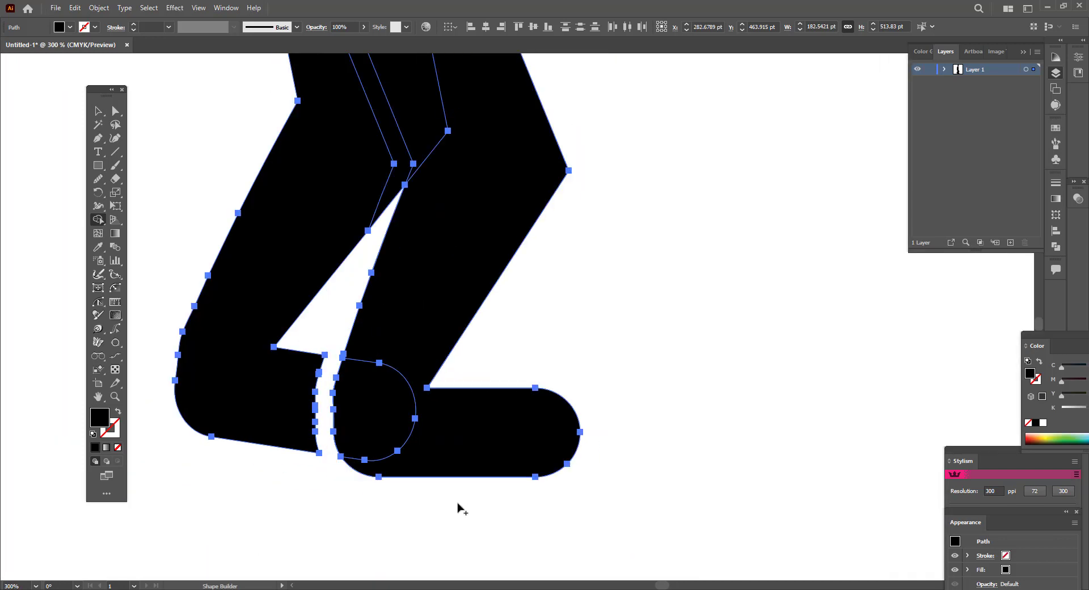
{"action": "scroll", "coordinate": [457, 519], "scroll_direction": "up", "scroll_amount": 5}
{"action": "scroll", "coordinate": [389, 486], "scroll_direction": "up", "scroll_amount": 10}
{"action": "key", "text": "v"}
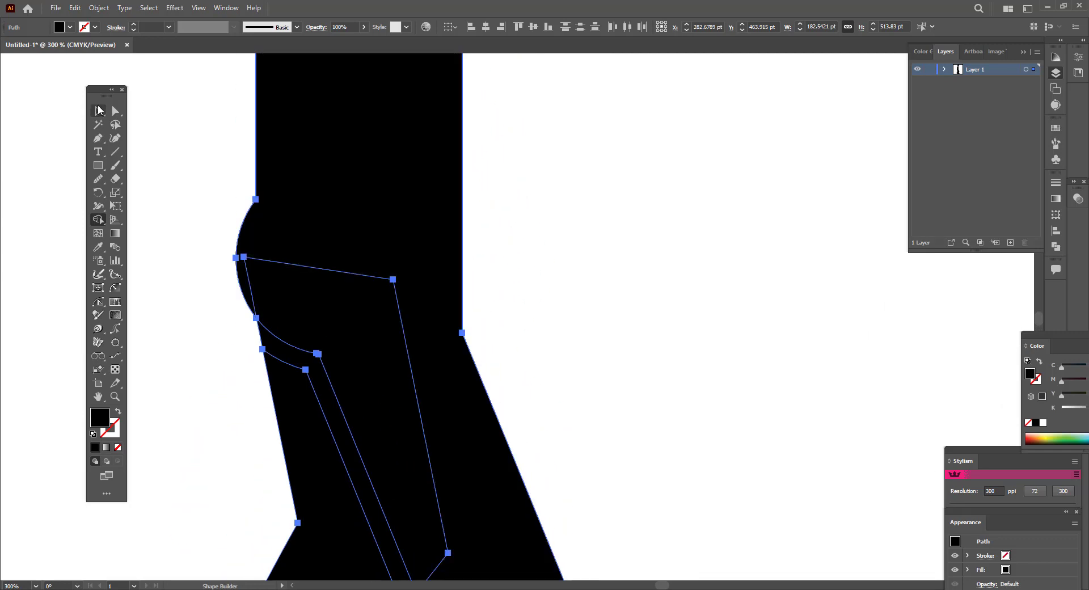
{"action": "left_click", "coordinate": [606, 243]}
{"action": "scroll", "coordinate": [606, 243], "scroll_direction": "down", "scroll_amount": 10}
{"action": "scroll", "coordinate": [591, 299], "scroll_direction": "down", "scroll_amount": 1}
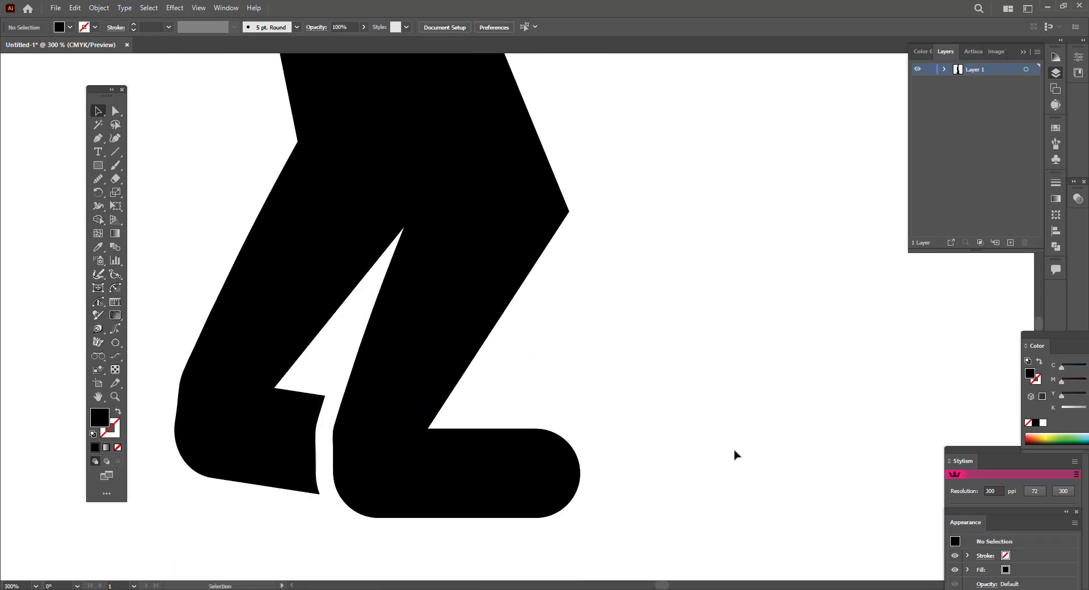
{"action": "key", "text": "ctrl+0"}
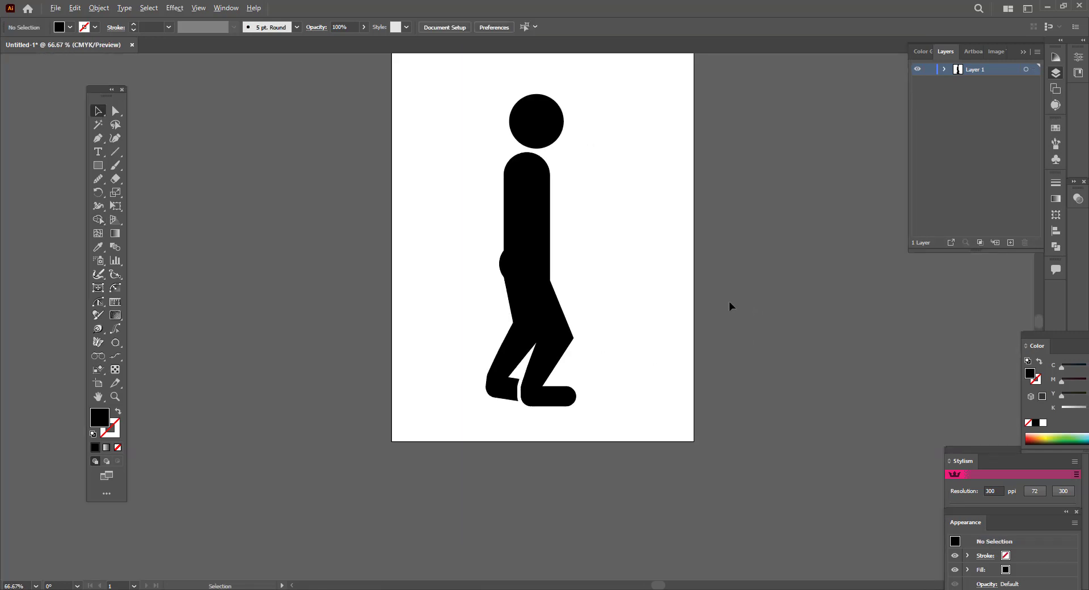
Draw a tall black arm rectangle, tilt it about 27°, round its top corners and move it onto the torso
{"action": "scroll", "coordinate": [719, 305], "scroll_direction": "up", "scroll_amount": 1}
{"action": "left_click", "coordinate": [98, 169]}
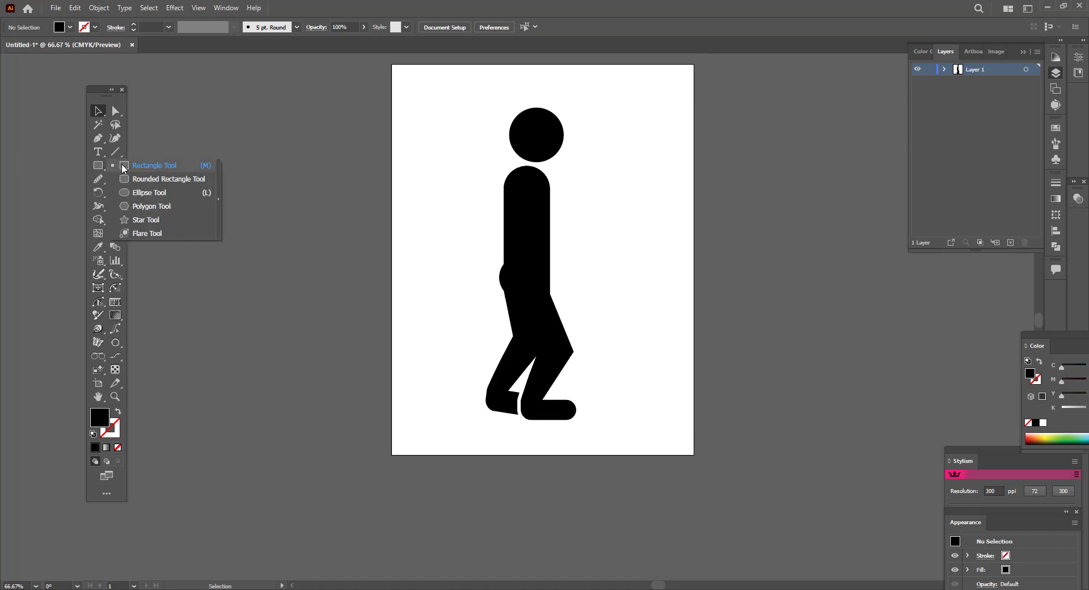
{"action": "left_click_drag", "start_coordinate": [440, 173], "coordinate": [463, 252]}
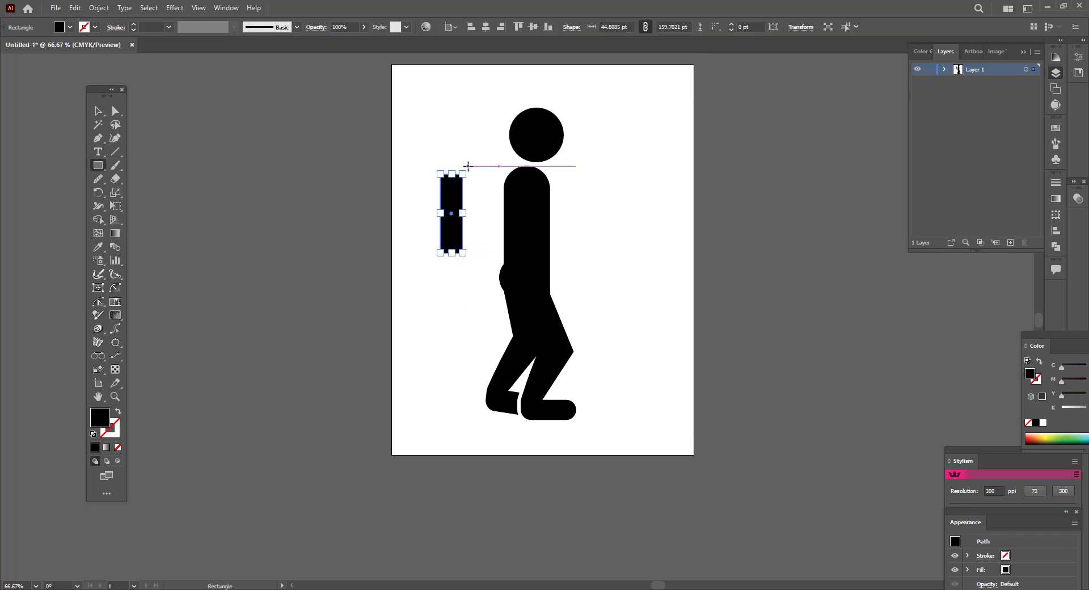
{"action": "left_click_drag", "start_coordinate": [466, 168], "coordinate": [488, 180]}
{"action": "key", "text": "a"}
{"action": "left_click", "coordinate": [415, 186]}
{"action": "mouse_move", "coordinate": [429, 155]}
{"action": "left_mouse_down"}
{"action": "mouse_move", "coordinate": [493, 194]}
{"action": "mouse_move", "coordinate": [483, 209]}
{"action": "left_mouse_up"}
{"action": "key", "text": "v"}
{"action": "left_click", "coordinate": [482, 204]}
{"action": "left_click_drag", "start_coordinate": [425, 245], "coordinate": [488, 239]}
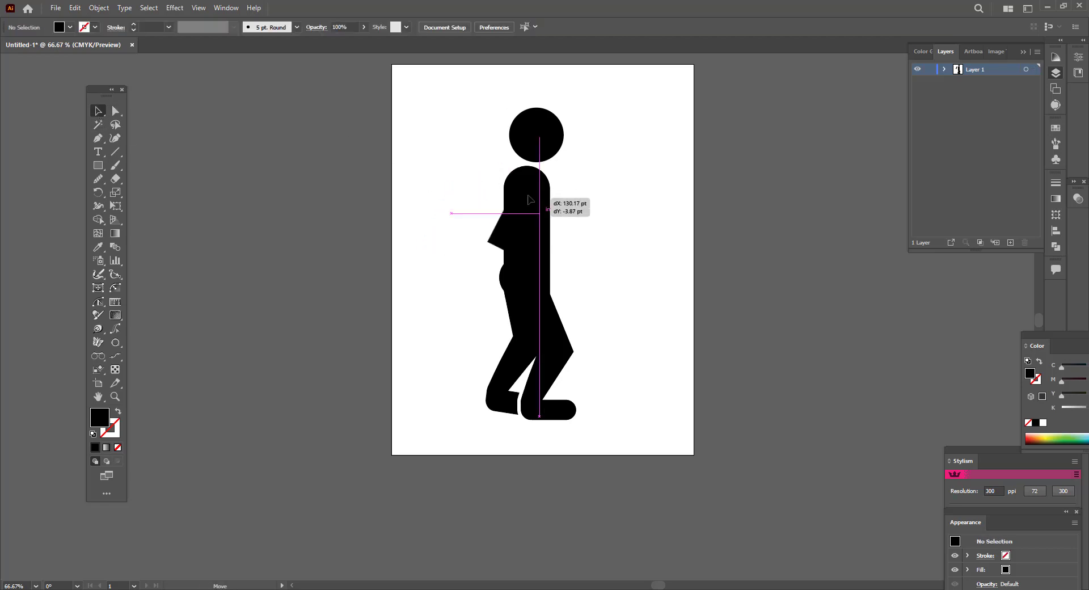
{"action": "left_click_drag", "start_coordinate": [502, 202], "coordinate": [503, 203]}
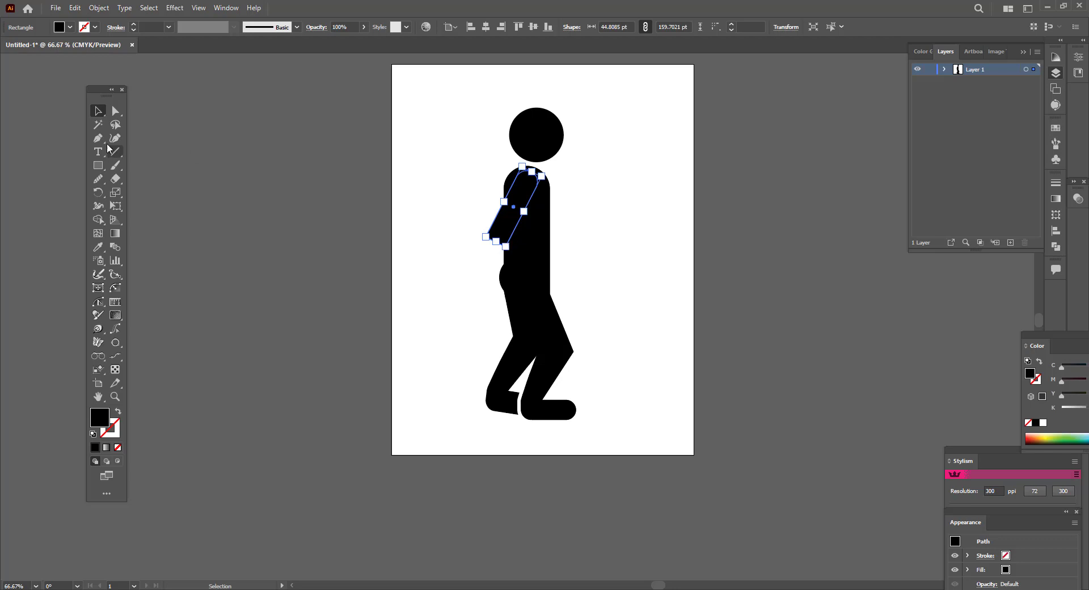
Draw a black forearm rectangle and place it along the body's left side
{"action": "left_click", "coordinate": [98, 165]}
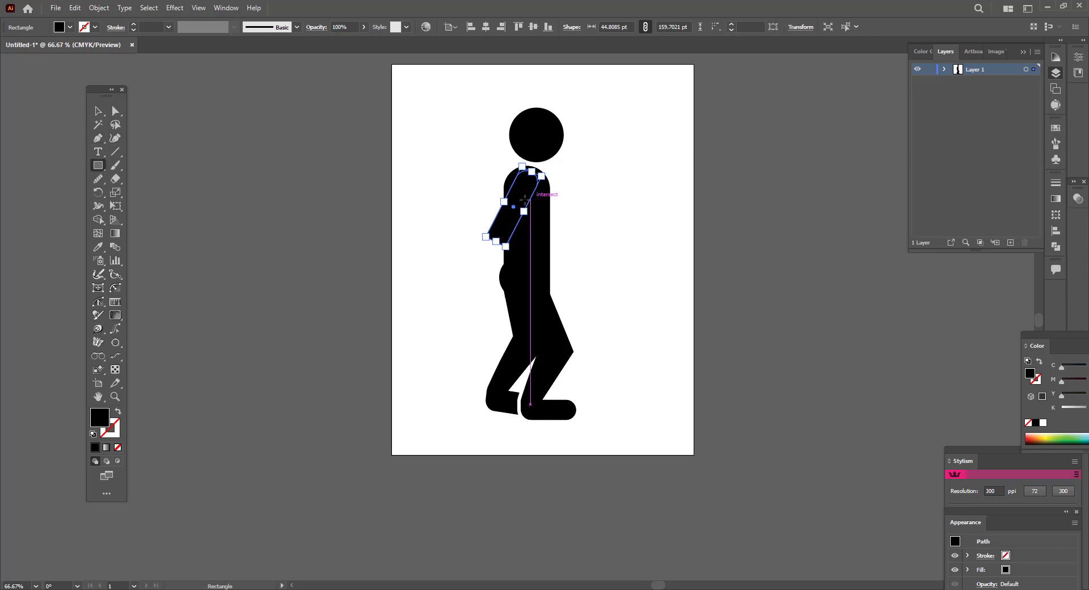
{"action": "mouse_move", "coordinate": [435, 212]}
{"action": "left_mouse_down"}
{"action": "mouse_move", "coordinate": [459, 287]}
{"action": "mouse_move", "coordinate": [496, 288]}
{"action": "left_mouse_up"}
{"action": "key", "text": "v"}
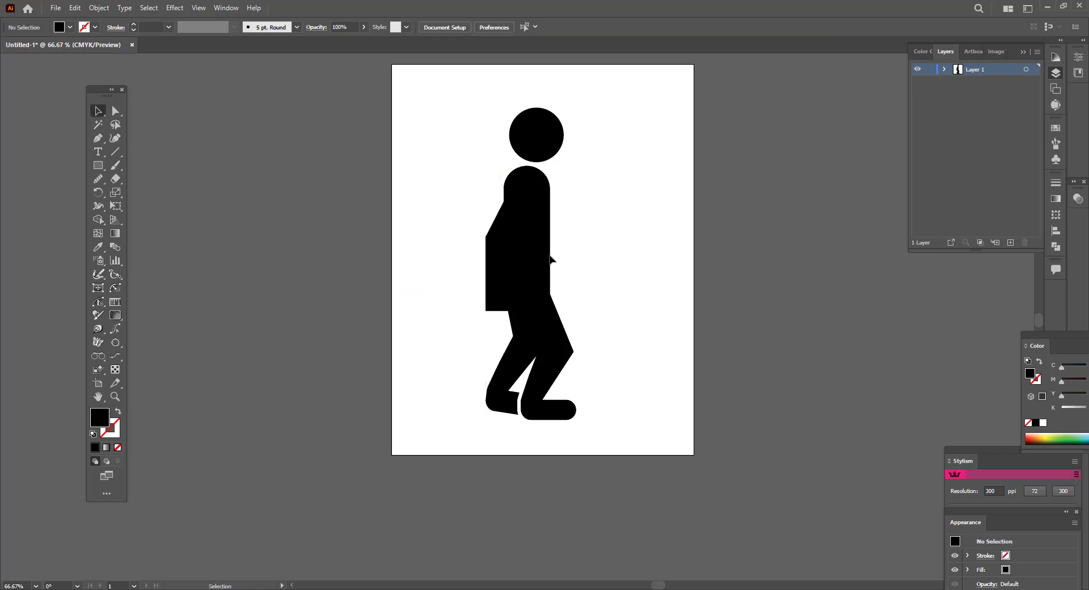
{"action": "scroll", "coordinate": [510, 282], "scroll_direction": "up", "scroll_amount": 8}
{"action": "left_click_drag", "start_coordinate": [416, 347], "coordinate": [401, 360]}
{"action": "scroll", "coordinate": [401, 360], "scroll_direction": "down", "scroll_amount": 6}
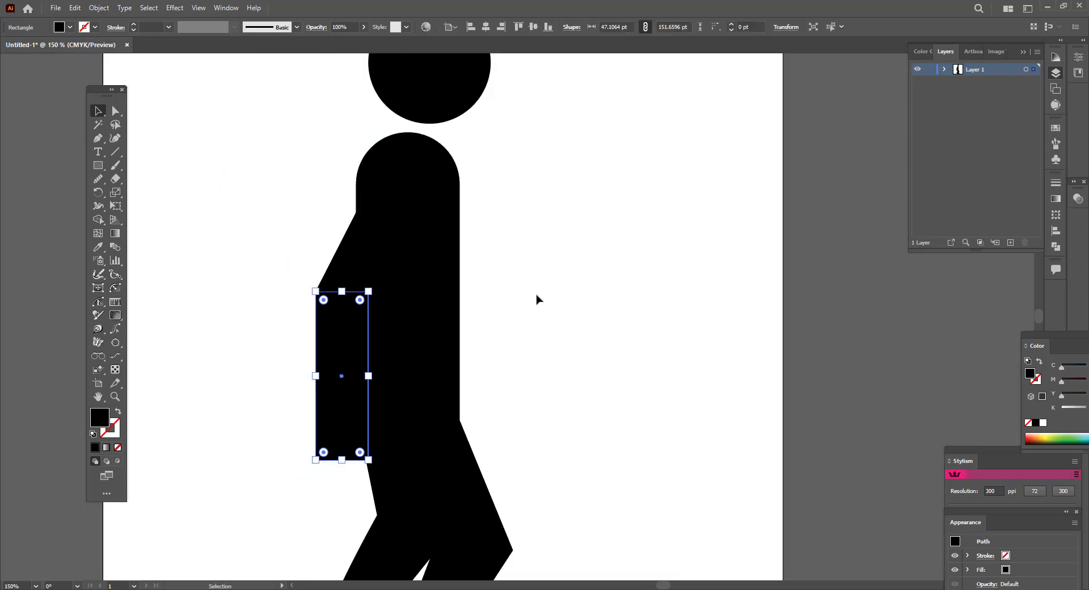
{"action": "key", "text": "ctrl+z"}
Merge the upper arm and forearm rectangle into one shape with Shape Builder
{"action": "left_click", "coordinate": [339, 355], "text": "shift"}
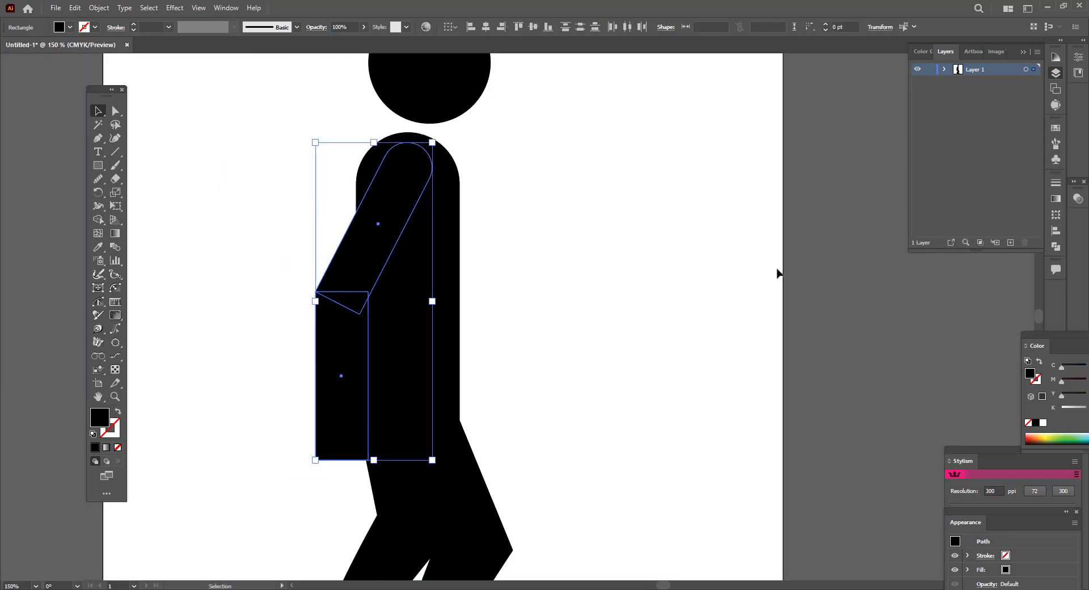
{"action": "key", "text": "shift+m"}
{"action": "left_click_drag", "start_coordinate": [397, 187], "coordinate": [340, 369]}
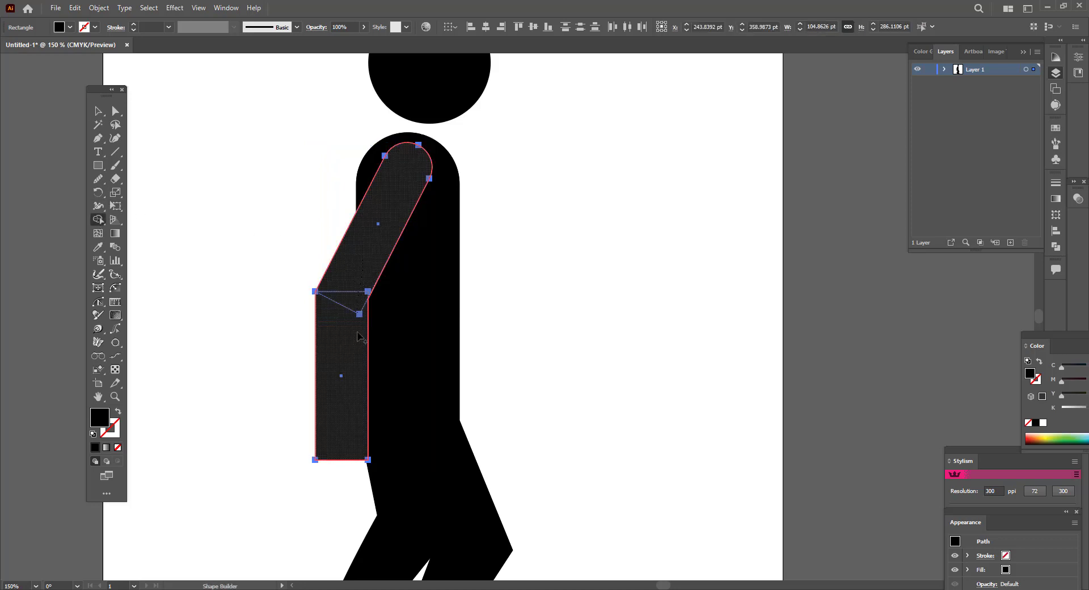
{"action": "left_click", "coordinate": [99, 111]}
{"action": "scroll", "coordinate": [397, 284], "scroll_direction": "down", "scroll_amount": 3}
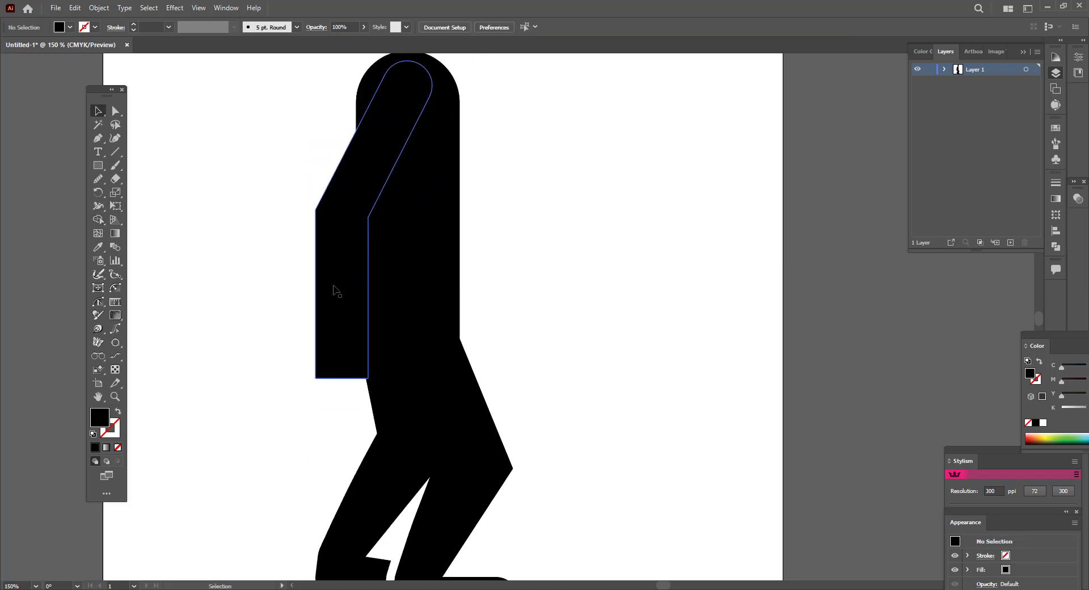
{"action": "left_click", "coordinate": [97, 165]}
{"action": "left_click", "coordinate": [150, 165]}
Draw a small hand rectangle beside the hip, round its left corners and move it against the arm
{"action": "left_click_drag", "start_coordinate": [282, 394], "coordinate": [345, 425]}
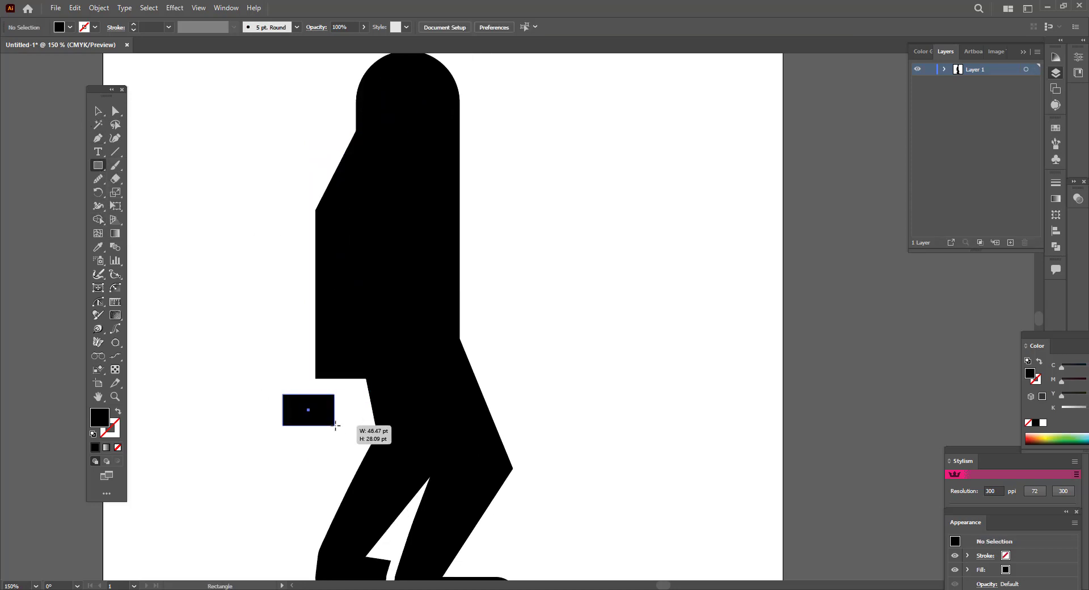
{"action": "key", "text": "a"}
{"action": "left_click", "coordinate": [269, 306]}
{"action": "mouse_move", "coordinate": [290, 448]}
{"action": "left_mouse_down"}
{"action": "mouse_move", "coordinate": [297, 409]}
{"action": "mouse_move", "coordinate": [359, 371]}
{"action": "mouse_move", "coordinate": [363, 400]}
{"action": "mouse_move", "coordinate": [278, 416]}
{"action": "mouse_move", "coordinate": [289, 437]}
{"action": "mouse_move", "coordinate": [330, 425]}
{"action": "left_mouse_up"}
{"action": "left_click", "coordinate": [96, 113]}
{"action": "left_click", "coordinate": [520, 330]}
{"action": "scroll", "coordinate": [541, 321], "scroll_direction": "up", "scroll_amount": 1}
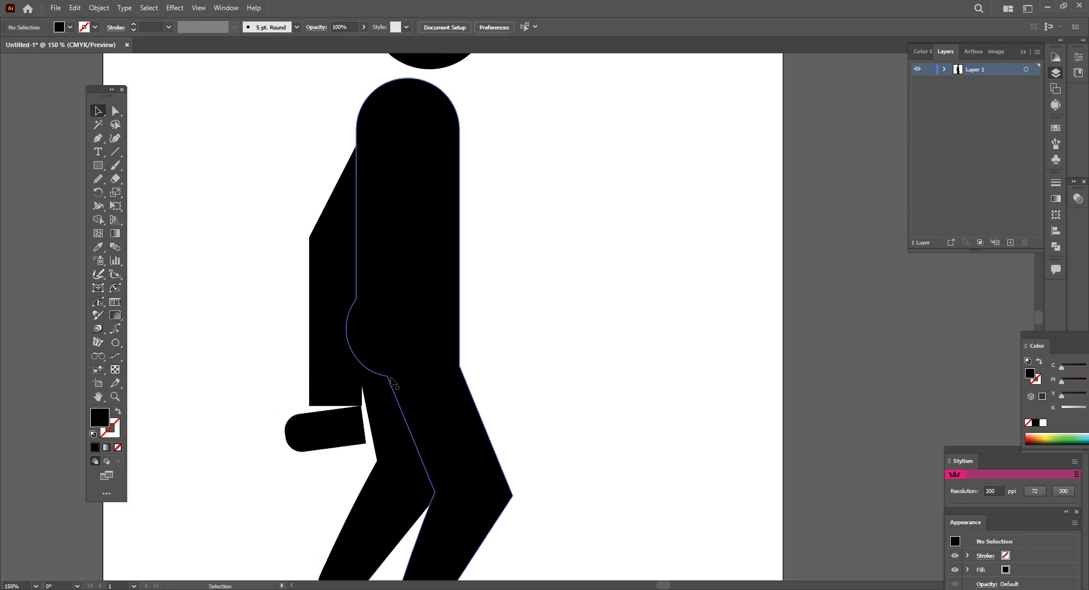
{"action": "scroll", "coordinate": [326, 428], "scroll_direction": "up", "scroll_amount": 3}
Select the hand and arm and apply an Offset Path outline around them
{"action": "left_click", "coordinate": [381, 429]}
{"action": "scroll", "coordinate": [327, 423], "scroll_direction": "down", "scroll_amount": 5}
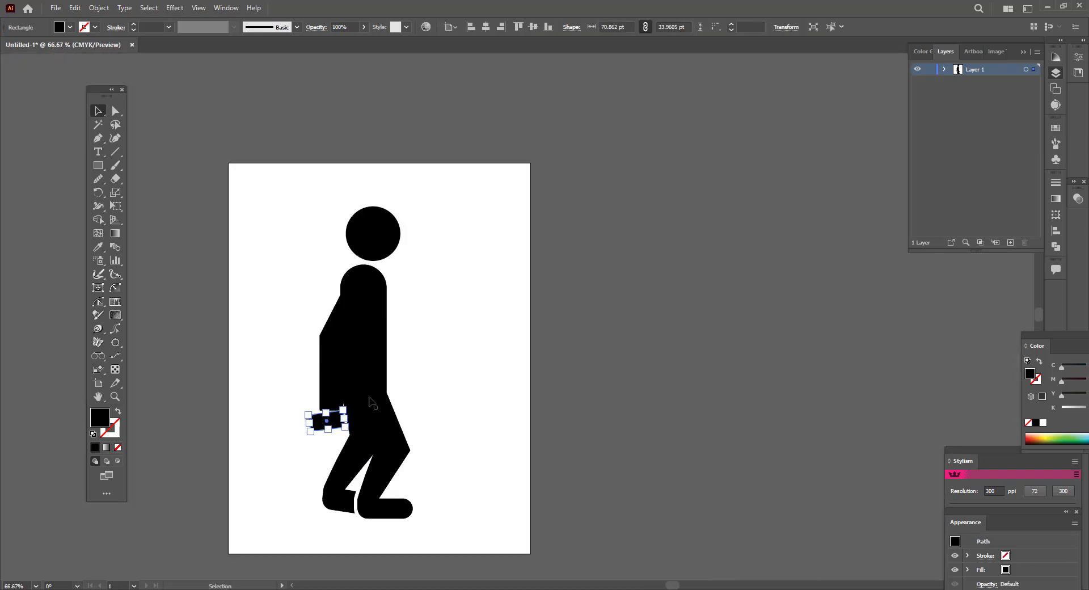
{"action": "left_click", "coordinate": [333, 358]}
{"action": "left_click", "coordinate": [98, 8]}
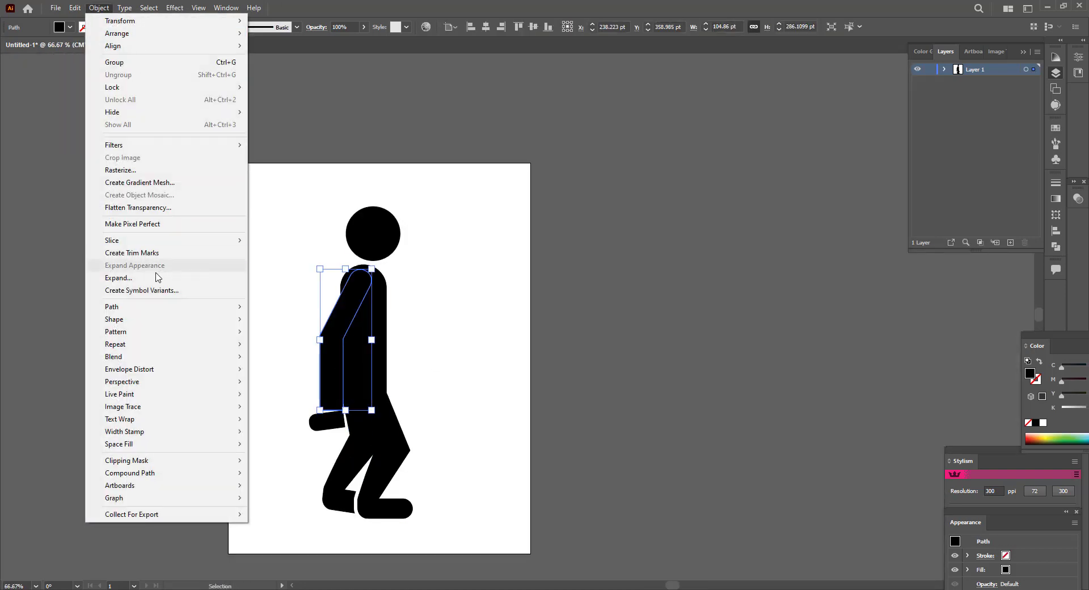
{"action": "mouse_move", "coordinate": [111, 307]}
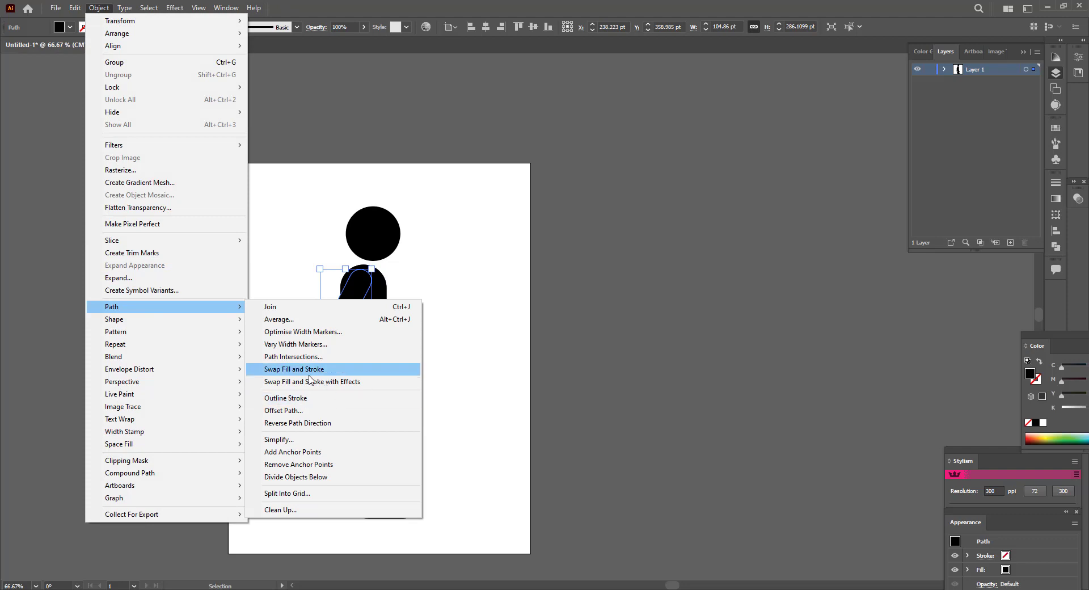
{"action": "left_click", "coordinate": [304, 415]}
{"action": "left_click", "coordinate": [280, 292]}
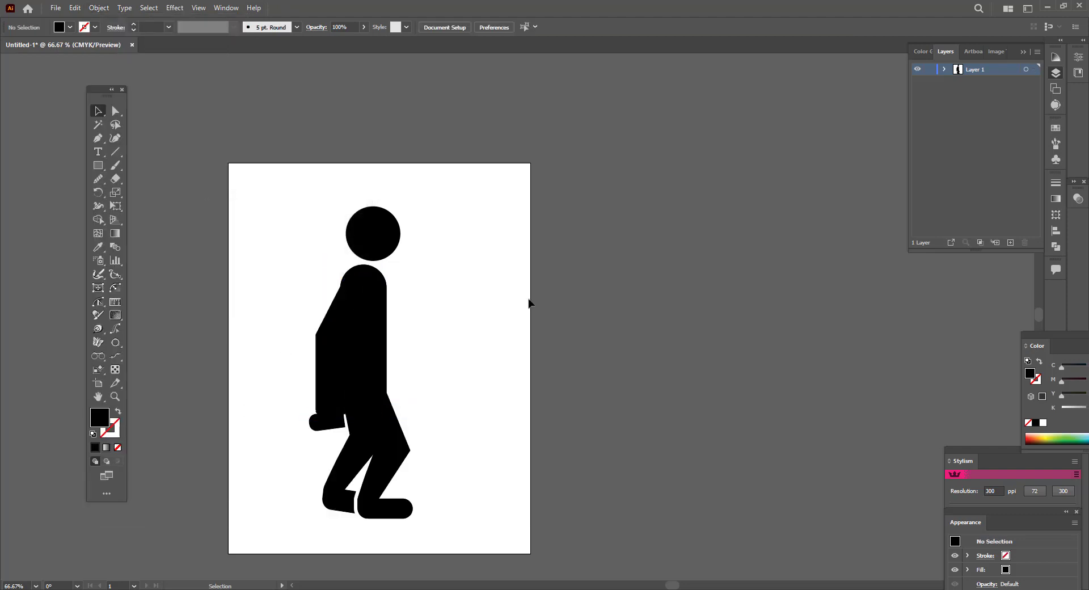
{"action": "scroll", "coordinate": [377, 326], "scroll_direction": "up", "scroll_amount": 2}
{"action": "left_click", "coordinate": [99, 7]}
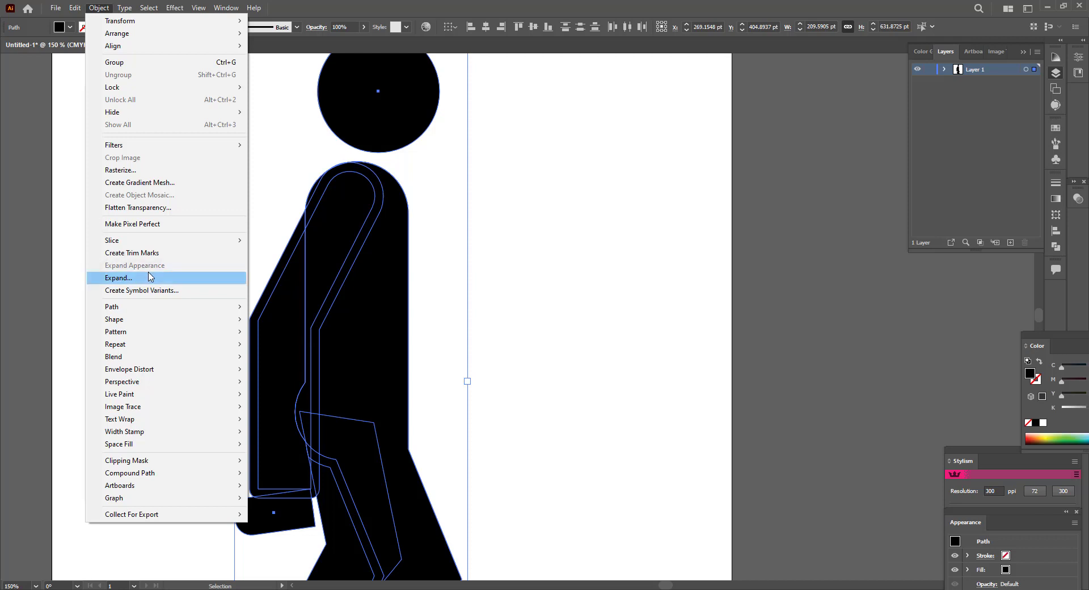
{"action": "left_click", "coordinate": [547, 275]}
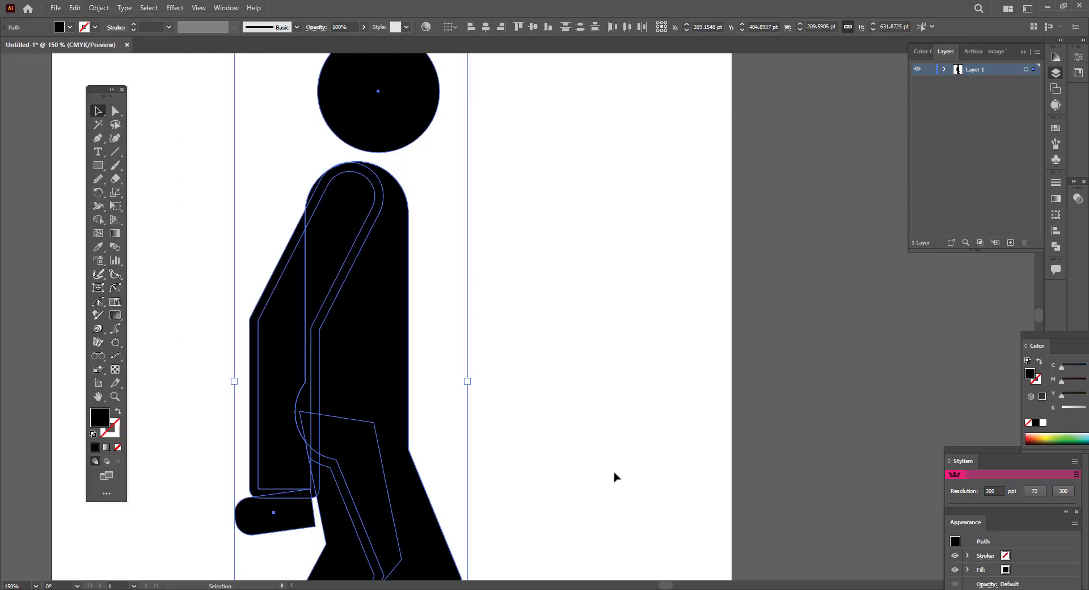
{"action": "left_click", "coordinate": [98, 7]}
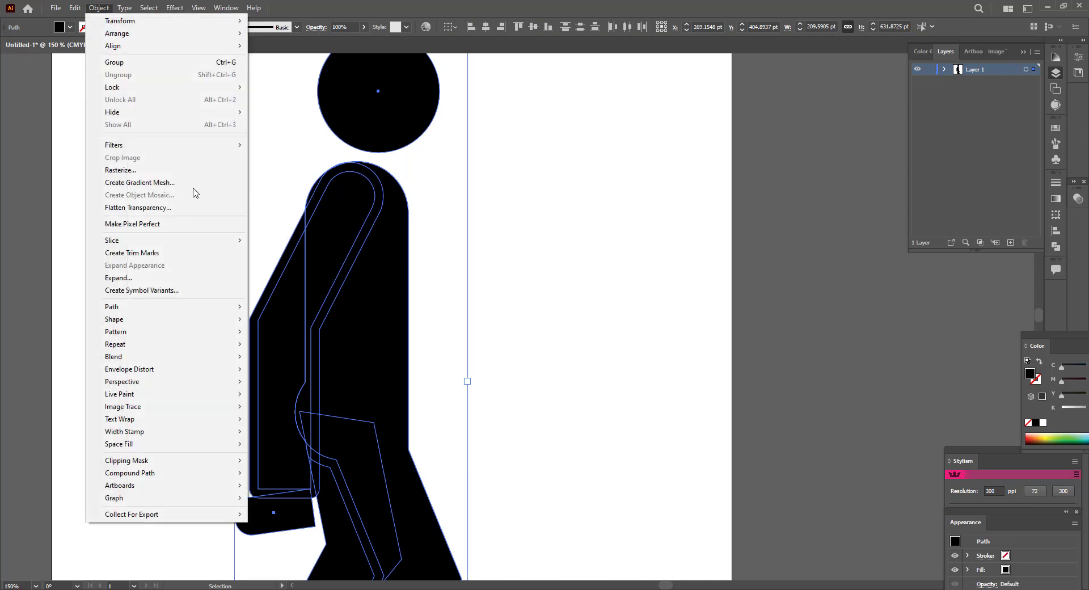
{"action": "left_click", "coordinate": [564, 309]}
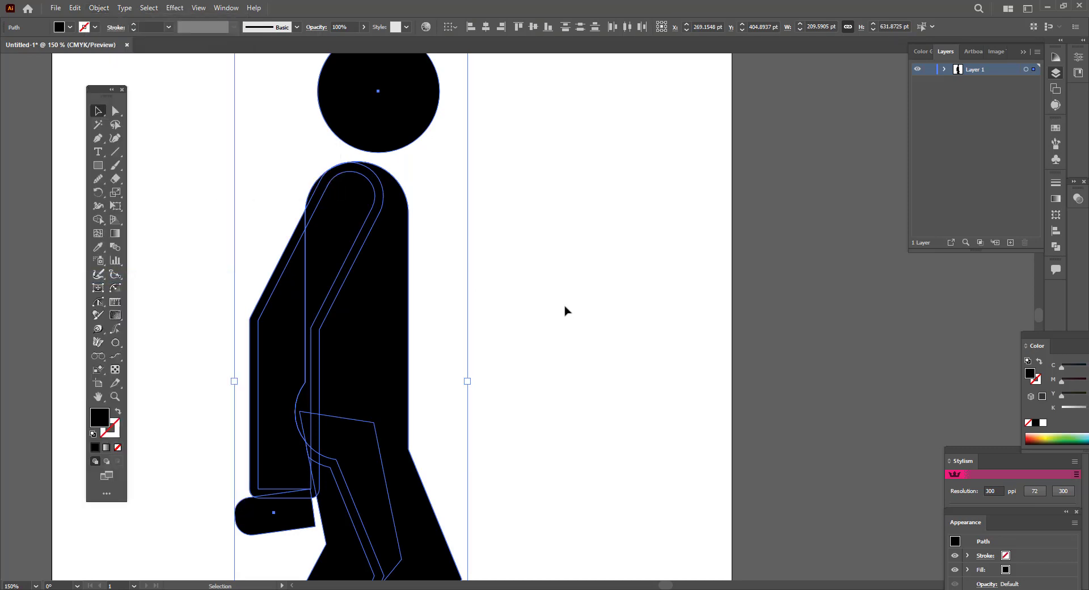
{"action": "scroll", "coordinate": [527, 410], "scroll_direction": "down", "scroll_amount": 1}
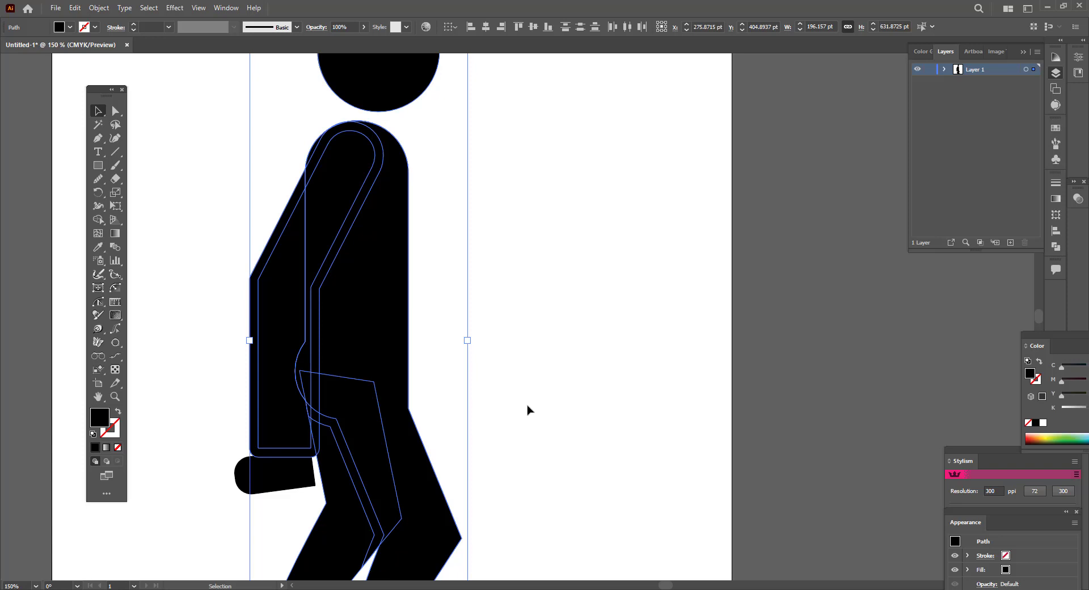
{"action": "left_click", "coordinate": [510, 414]}
{"action": "key", "text": "ctrl+a"}
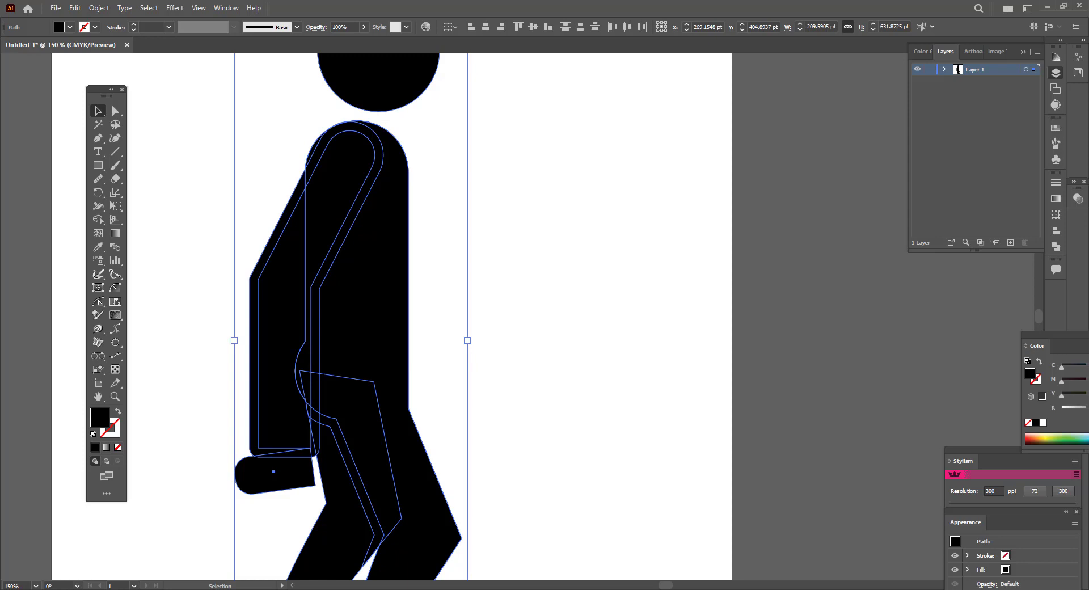
{"action": "scroll", "coordinate": [608, 379], "scroll_direction": "down", "scroll_amount": 1}
Merge the arm strip pieces down to the hip with Shape Builder, then select the whole figure
{"action": "key", "text": "shift+m"}
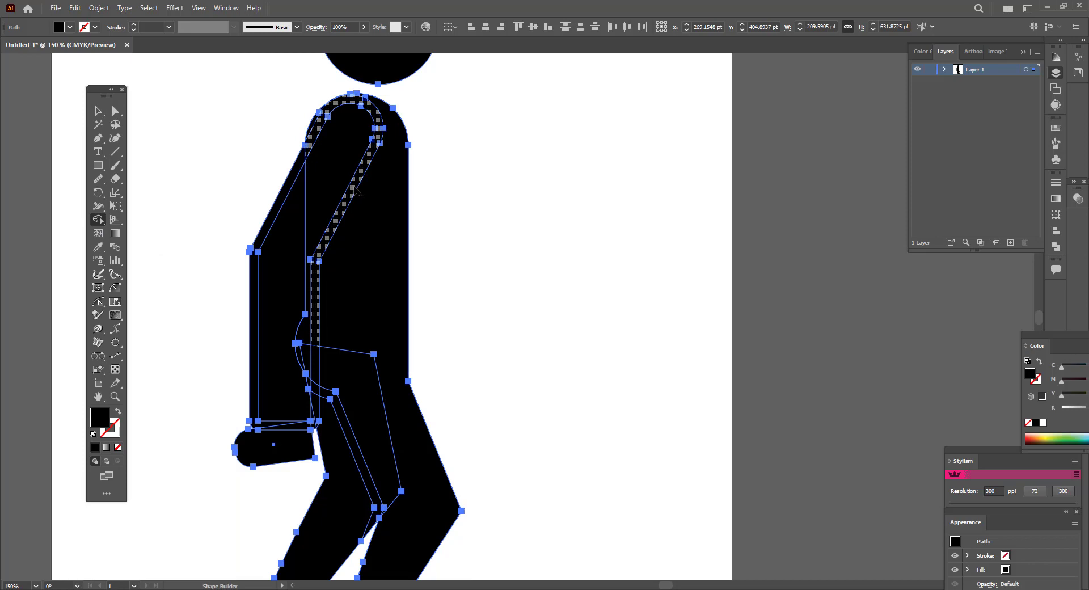
{"action": "left_click_drag", "start_coordinate": [356, 192], "coordinate": [318, 379]}
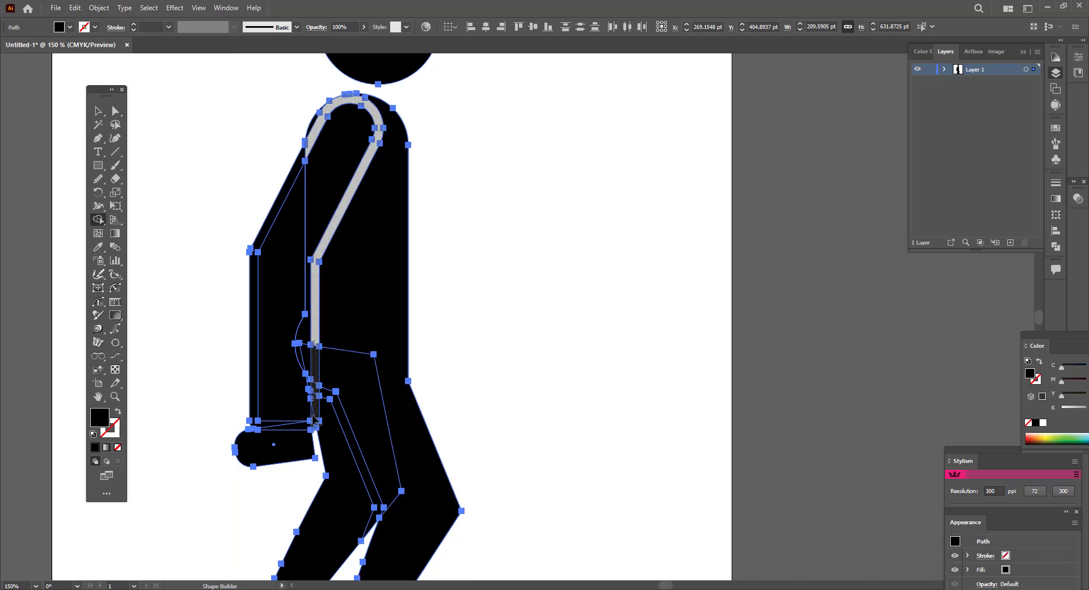
{"action": "scroll", "coordinate": [319, 434], "scroll_direction": "up", "scroll_amount": 2}
{"action": "scroll", "coordinate": [319, 433], "scroll_direction": "up", "scroll_amount": 4}
{"action": "scroll", "coordinate": [340, 283], "scroll_direction": "down", "scroll_amount": 7}
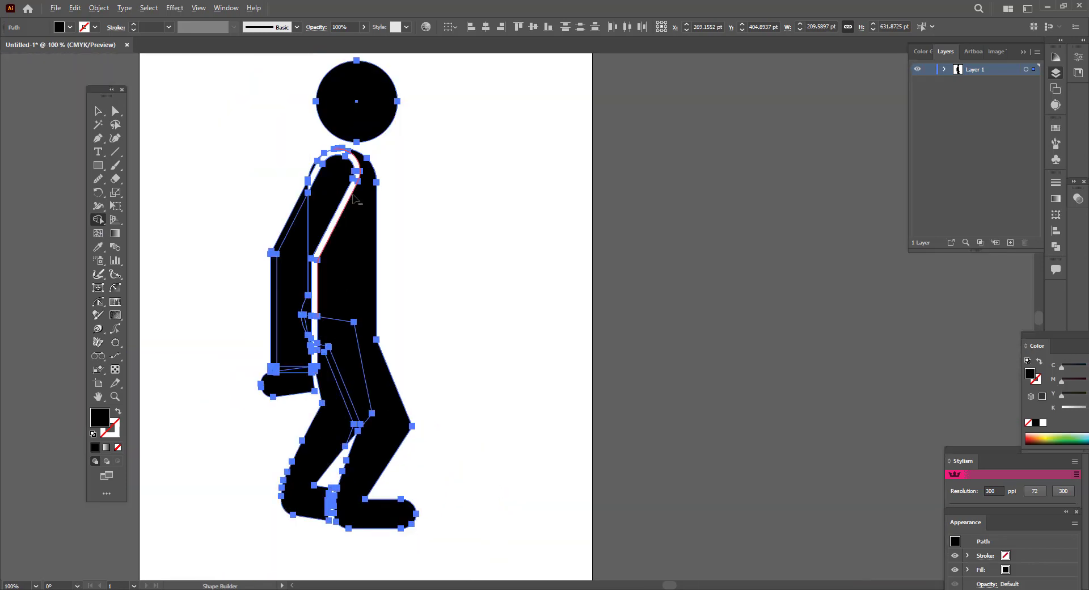
{"action": "scroll", "coordinate": [354, 200], "scroll_direction": "up", "scroll_amount": 1}
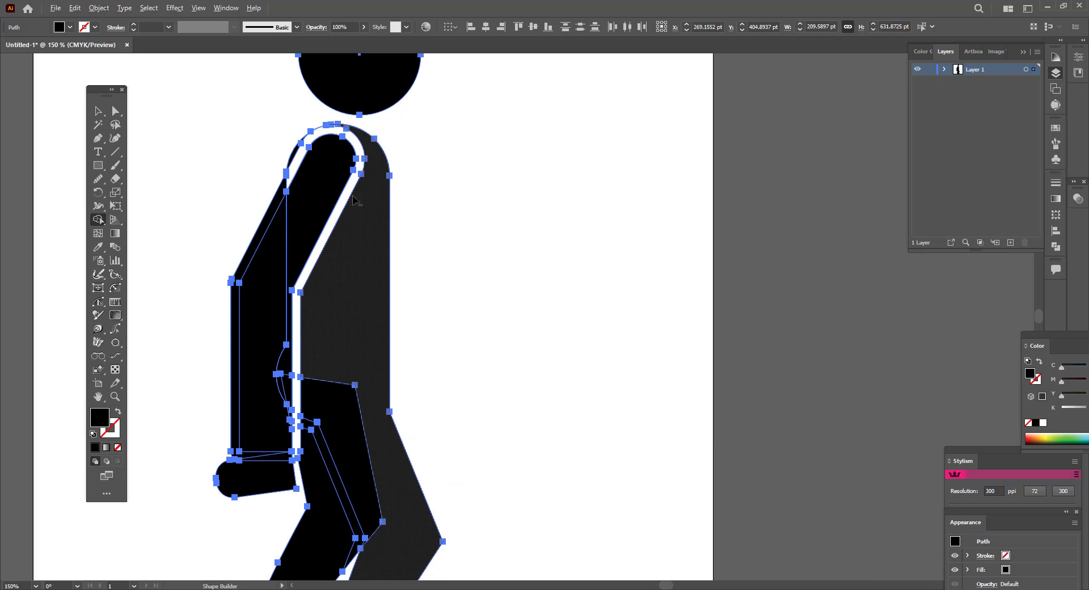
{"action": "key", "text": "v"}
{"action": "left_click", "coordinate": [257, 232]}
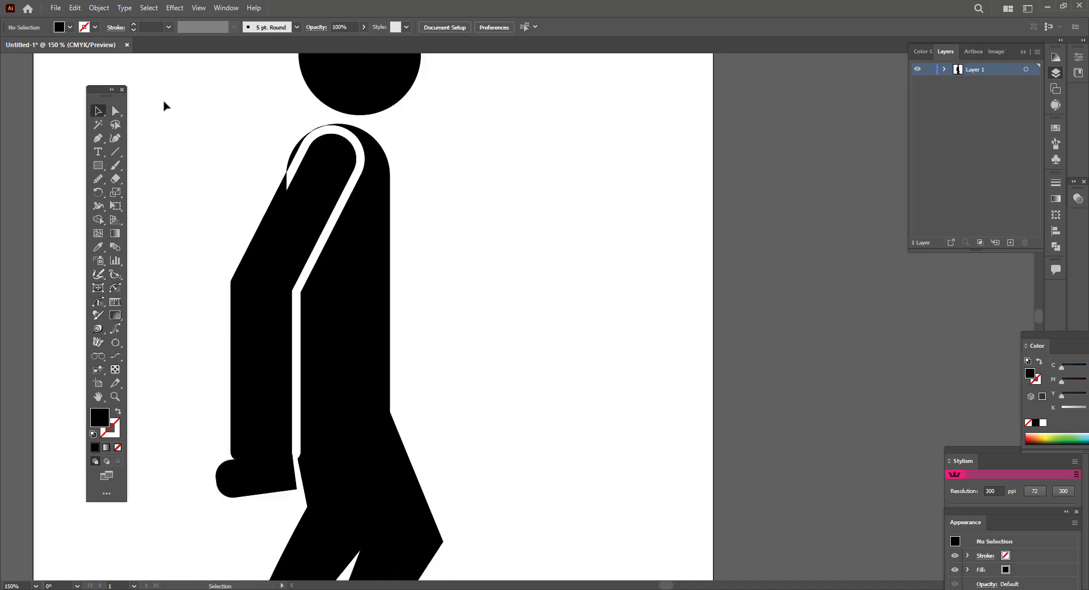
{"action": "left_click_drag", "start_coordinate": [165, 105], "coordinate": [581, 483]}
Remove the thin sliver at the arm's left edge with Shape Builder
{"action": "key", "text": "k"}
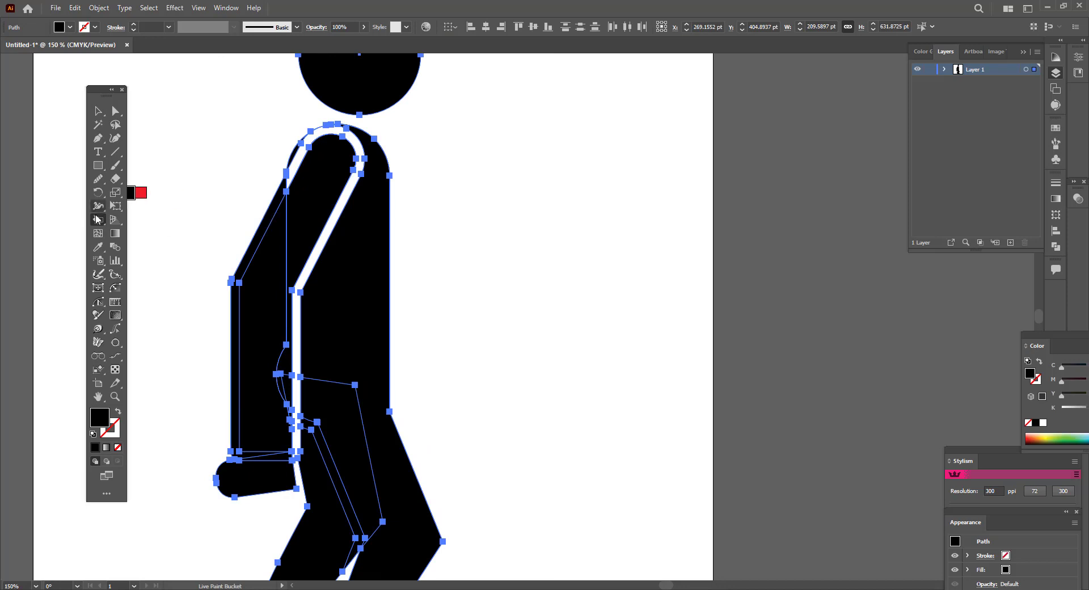
{"action": "left_click_drag", "start_coordinate": [97, 220], "coordinate": [142, 220]}
{"action": "left_click", "coordinate": [253, 245], "text": "alt"}
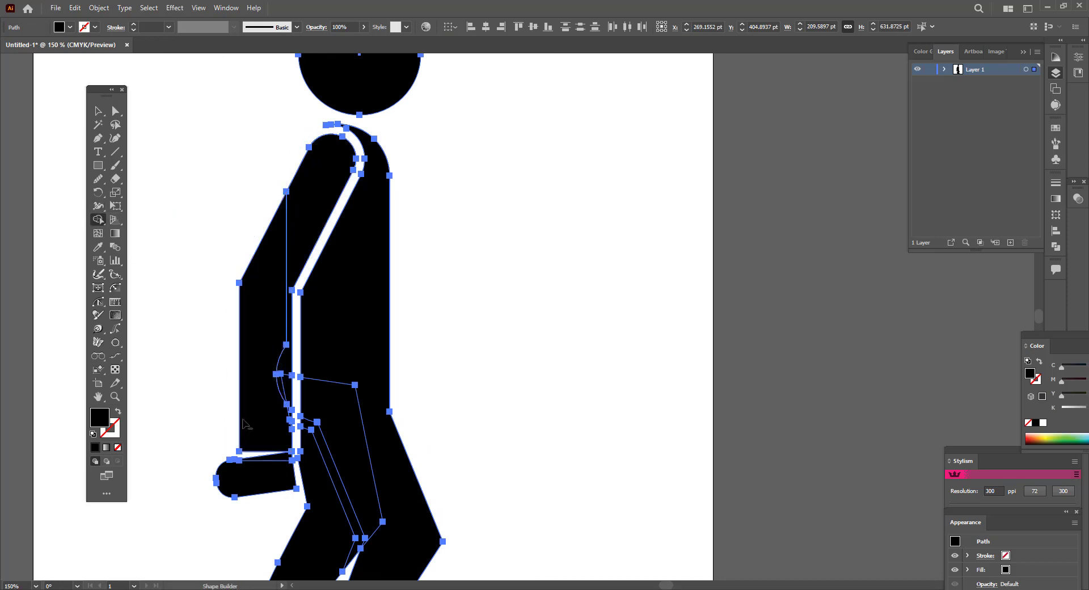
{"action": "scroll", "coordinate": [271, 499], "scroll_direction": "up", "scroll_amount": 5}
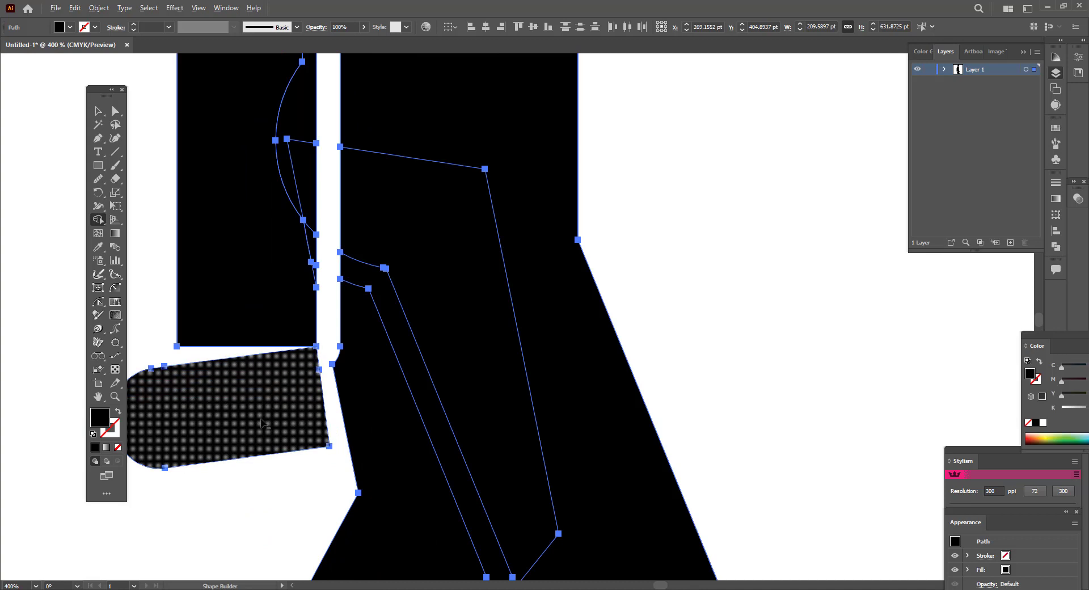
{"action": "scroll", "coordinate": [260, 413], "scroll_direction": "down", "scroll_amount": 3}
{"action": "scroll", "coordinate": [258, 189], "scroll_direction": "up", "scroll_amount": 2}
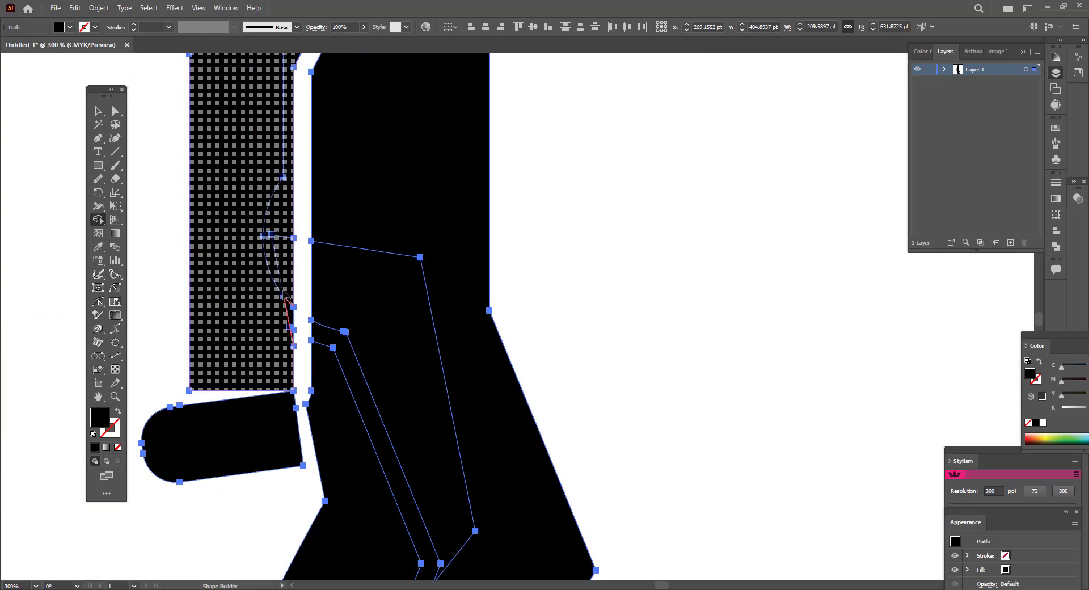
{"action": "scroll", "coordinate": [263, 331], "scroll_direction": "down", "scroll_amount": 1}
{"action": "scroll", "coordinate": [262, 331], "scroll_direction": "down", "scroll_amount": 3}
Nudge the forearm piece slightly to the right
{"action": "key", "text": "v"}
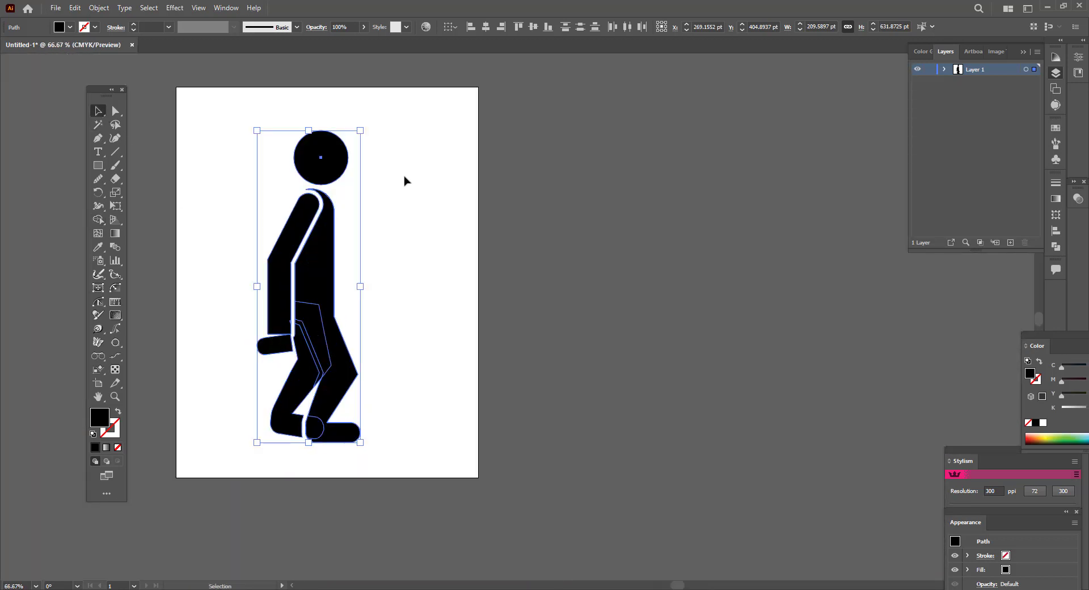
{"action": "left_click", "coordinate": [404, 177]}
{"action": "scroll", "coordinate": [306, 354], "scroll_direction": "up", "scroll_amount": 1}
{"action": "left_click_drag", "start_coordinate": [275, 352], "coordinate": [276, 354]}
{"action": "left_click", "coordinate": [492, 323]}
{"action": "scroll", "coordinate": [492, 323], "scroll_direction": "up", "scroll_amount": 3}
{"action": "scroll", "coordinate": [491, 322], "scroll_direction": "down", "scroll_amount": 2}
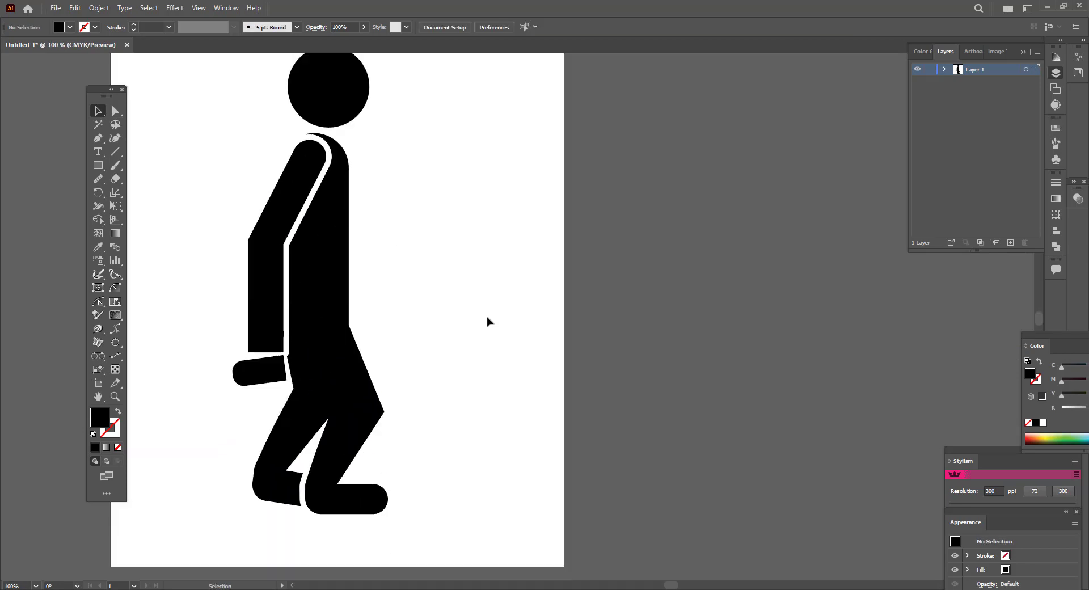
{"action": "scroll", "coordinate": [486, 318], "scroll_direction": "down", "scroll_amount": 1}
Stretch the body and legs slightly taller and wider using the bounding-box handles
{"action": "left_click_drag", "start_coordinate": [238, 403], "coordinate": [475, 533]}
{"action": "left_click_drag", "start_coordinate": [320, 476], "coordinate": [320, 492]}
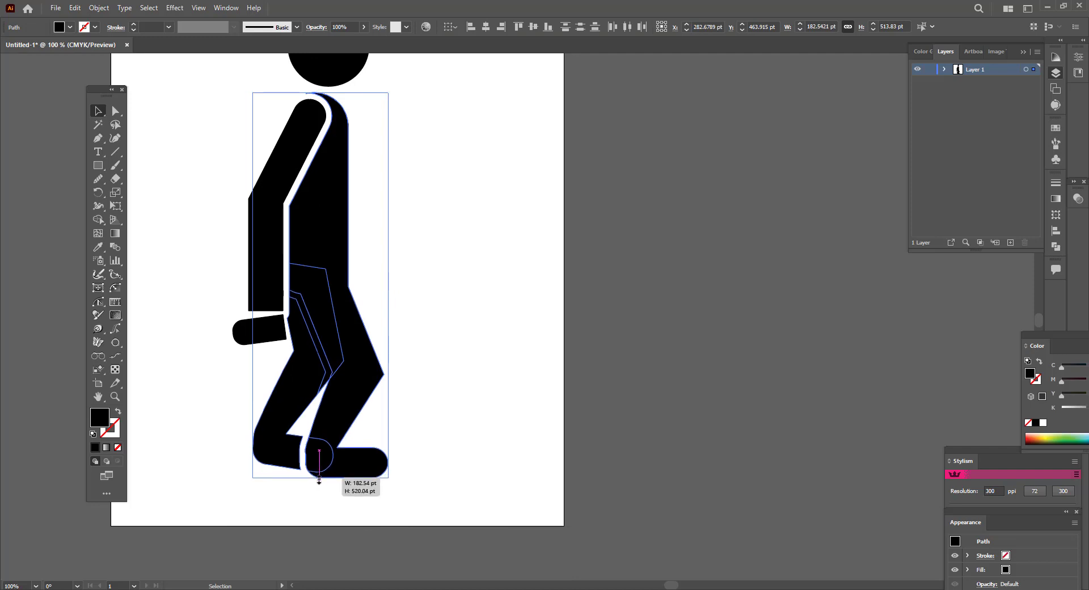
{"action": "left_click_drag", "start_coordinate": [386, 291], "coordinate": [392, 291]}
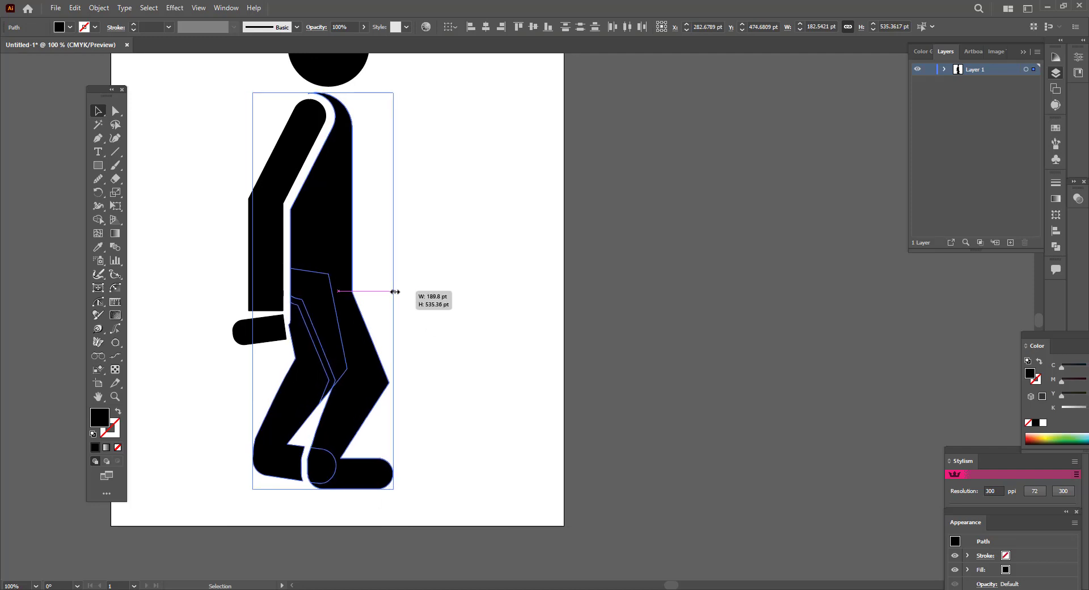
{"action": "mouse_move", "coordinate": [320, 488]}
{"action": "left_mouse_down"}
{"action": "mouse_move", "coordinate": [324, 515]}
{"action": "mouse_move", "coordinate": [324, 489]}
{"action": "left_mouse_up"}
{"action": "left_click", "coordinate": [456, 393]}
{"action": "scroll", "coordinate": [488, 391], "scroll_direction": "up", "scroll_amount": 2}
Delete the stray corner point on the leg edge with the Delete Anchor Point tool
{"action": "left_click", "coordinate": [290, 429]}
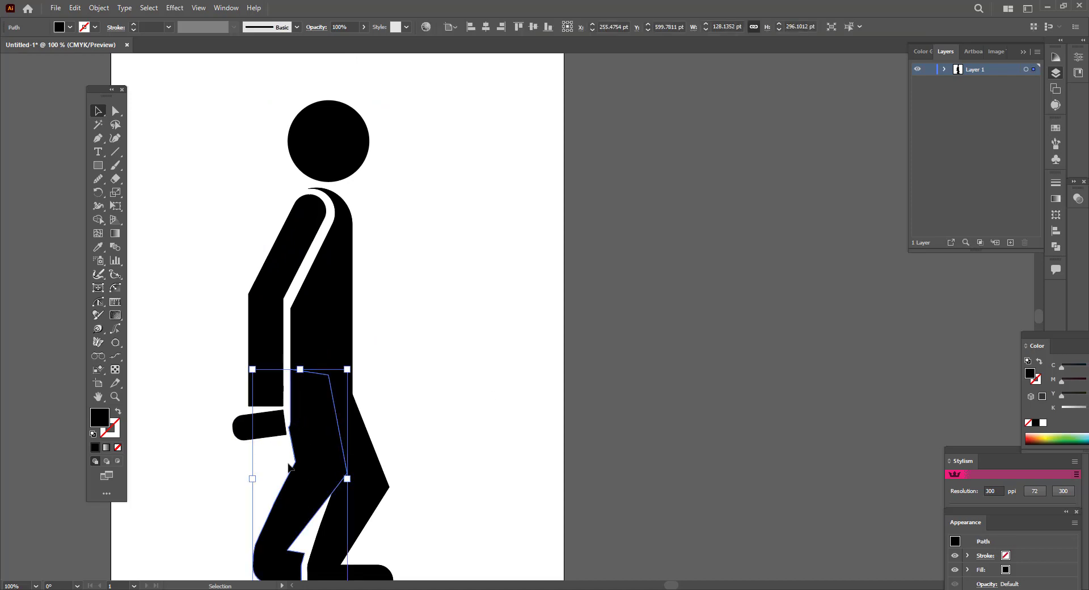
{"action": "scroll", "coordinate": [286, 460], "scroll_direction": "up", "scroll_amount": 4}
{"action": "right_click", "coordinate": [98, 138]}
{"action": "left_click", "coordinate": [150, 138]}
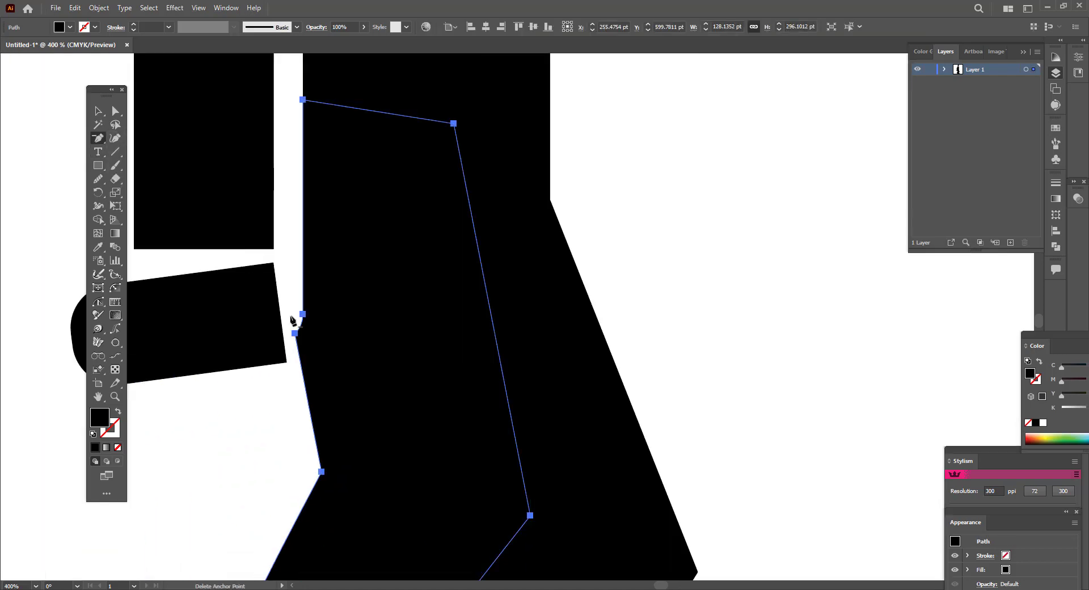
{"action": "left_click", "coordinate": [294, 333]}
{"action": "left_click", "coordinate": [97, 111]}
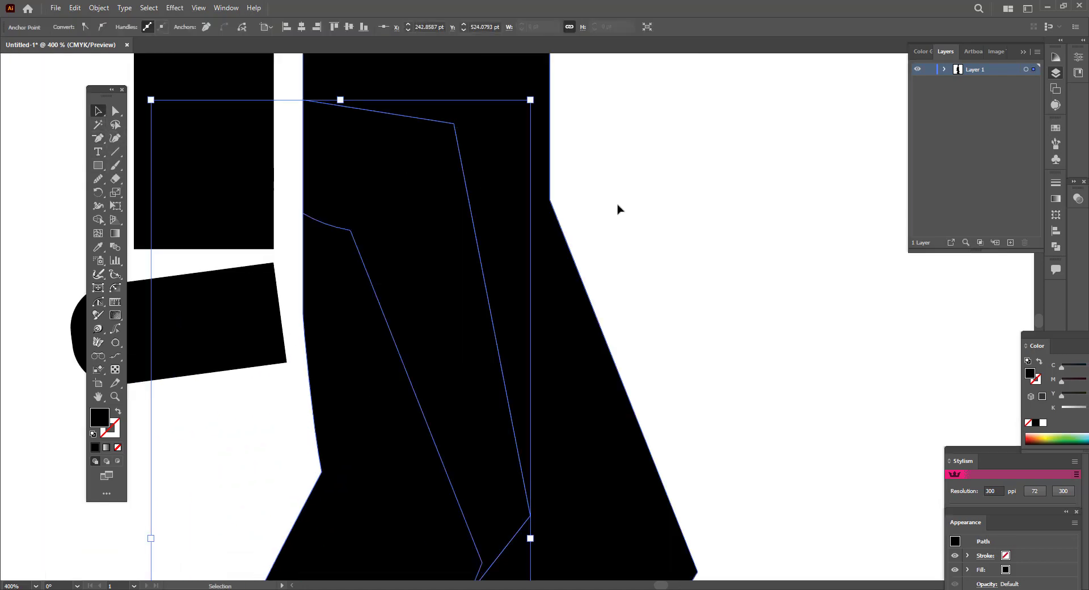
{"action": "left_click", "coordinate": [635, 244]}
{"action": "scroll", "coordinate": [651, 281], "scroll_direction": "down", "scroll_amount": 5}
{"action": "scroll", "coordinate": [697, 277], "scroll_direction": "down", "scroll_amount": 2}
{"action": "key", "text": "ctrl+equal"}
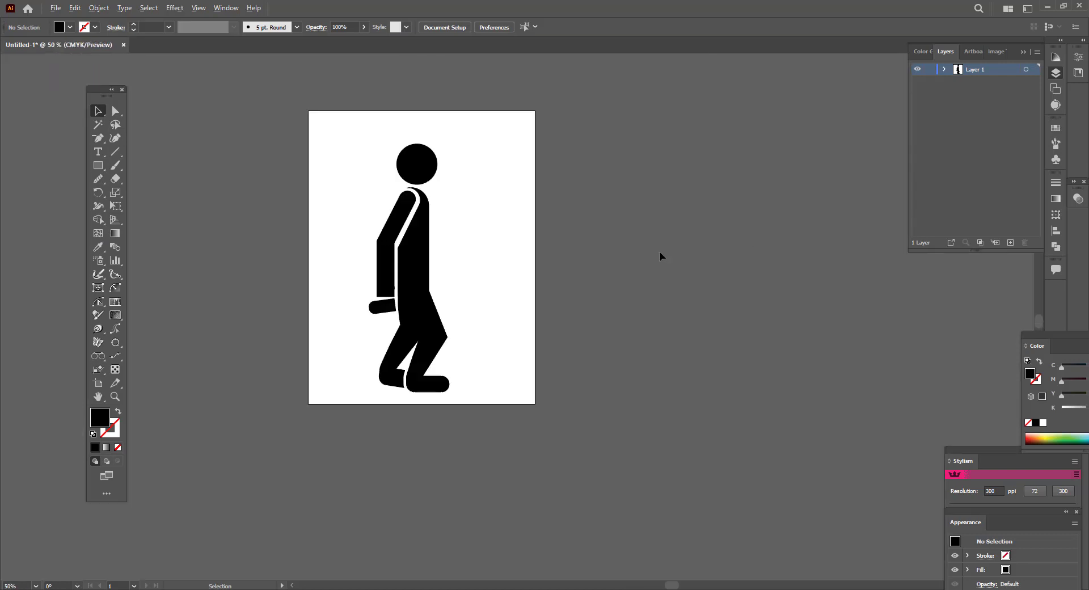
{"action": "key", "text": "ctrl+a"}
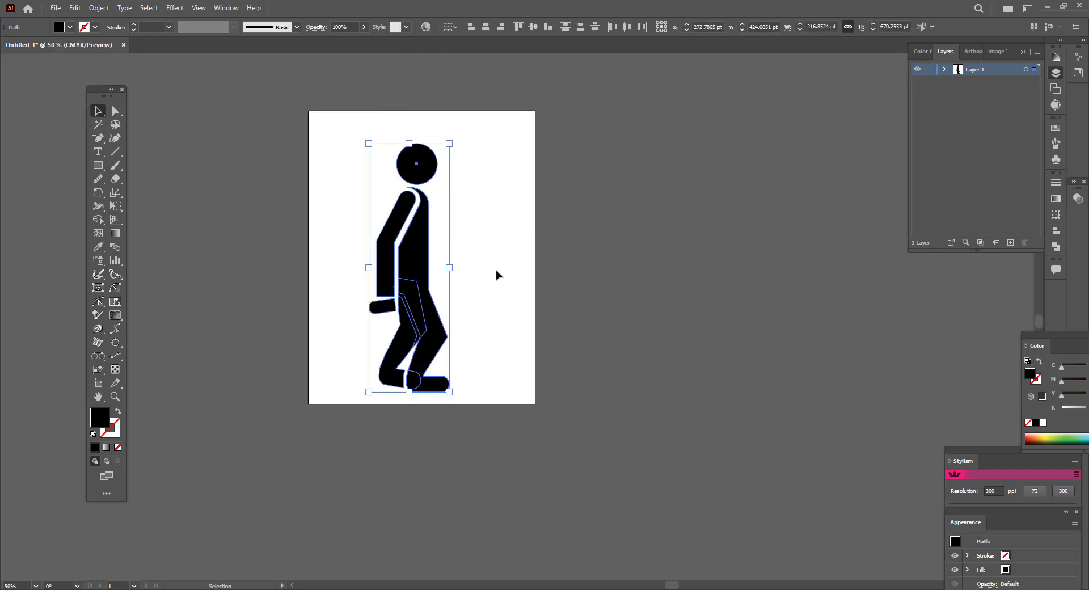
Scale the whole walking figure down proportionally from a corner handle
{"action": "left_click", "coordinate": [495, 277]}
{"action": "left_click_drag", "start_coordinate": [329, 117], "coordinate": [467, 342]}
{"action": "key", "text": "ctrl+equal"}
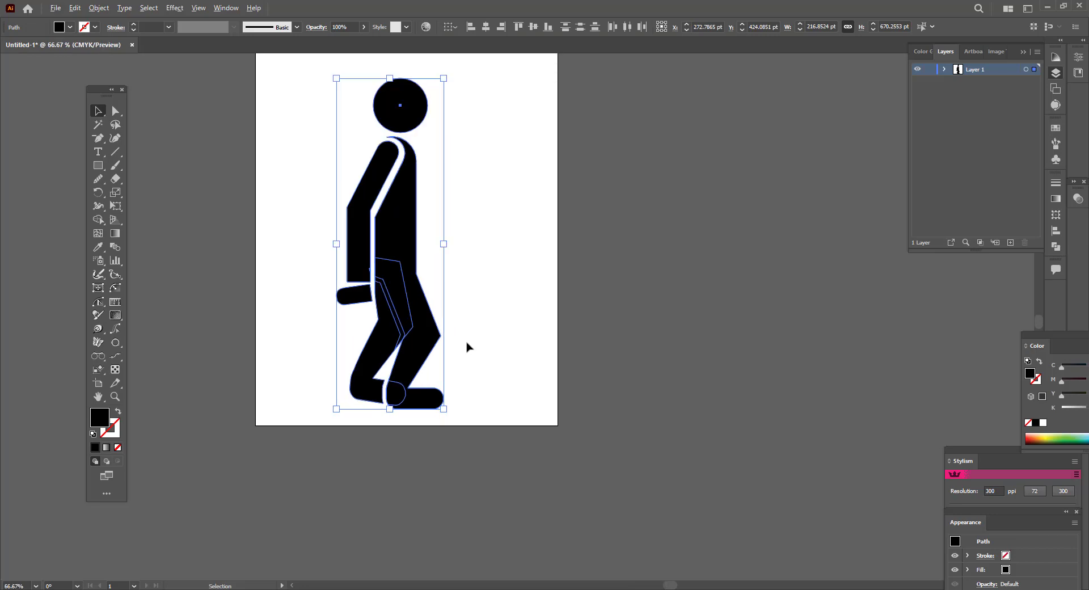
{"action": "left_click_drag", "start_coordinate": [446, 79], "coordinate": [447, 270]}
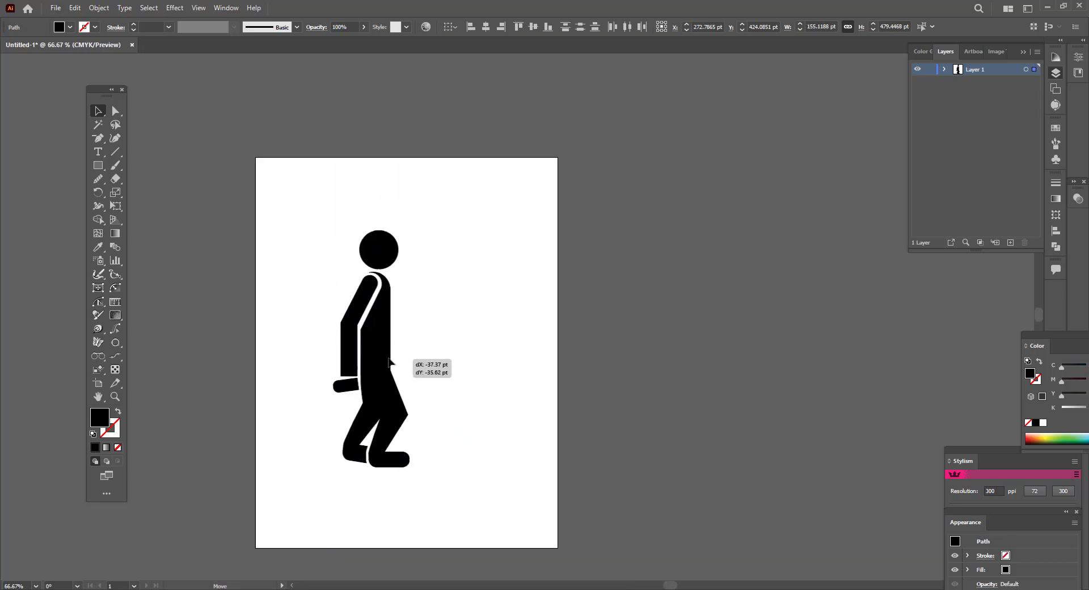
{"action": "left_click", "coordinate": [469, 363]}
Rotate the hand 10° counter-clockwise with the Rotate tool, then view the figure at 100%
{"action": "left_click", "coordinate": [347, 381]}
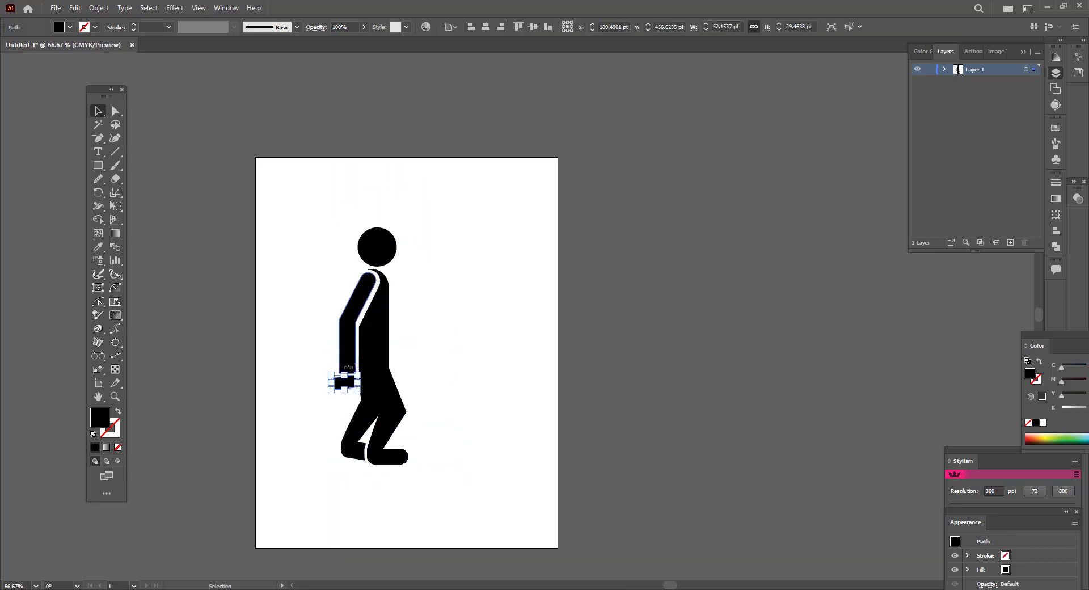
{"action": "scroll", "coordinate": [348, 367], "scroll_direction": "up", "scroll_amount": 4}
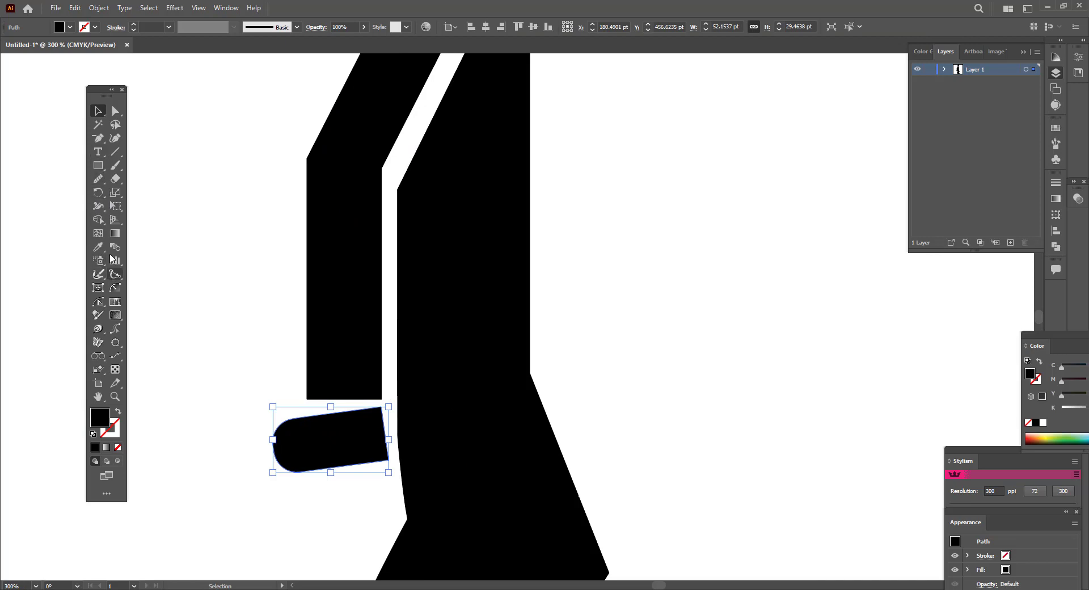
{"action": "left_click", "coordinate": [98, 192]}
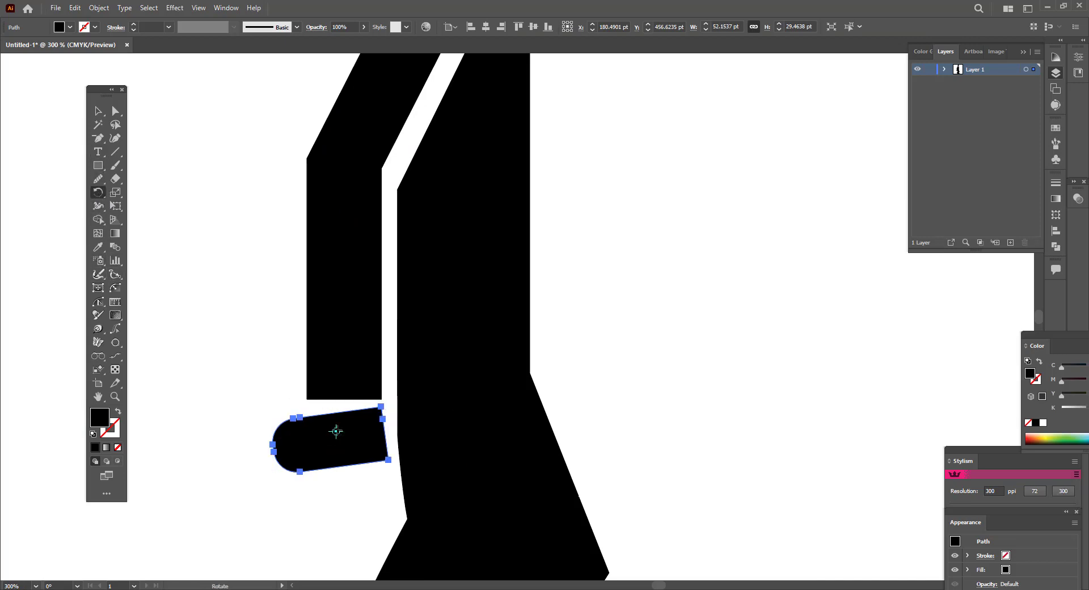
{"action": "left_click", "coordinate": [372, 417], "text": "alt"}
{"action": "type", "text": "10"}
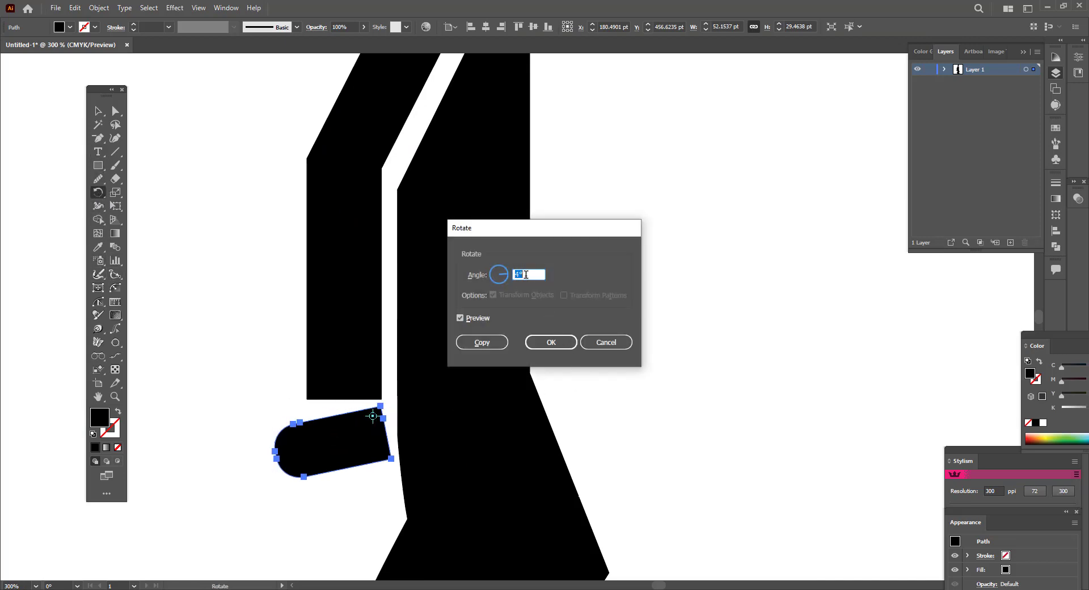
{"action": "left_click", "coordinate": [551, 342]}
{"action": "key", "text": "v"}
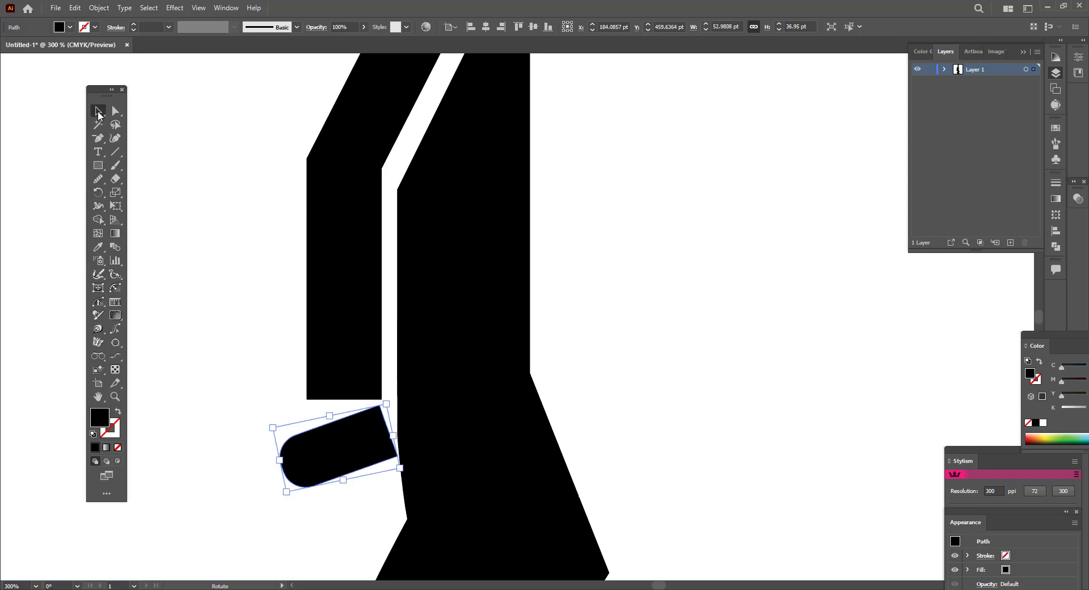
{"action": "key", "text": "ctrl+shift+a"}
{"action": "key", "text": "ctrl+0"}
{"action": "key", "text": "ctrl+1"}
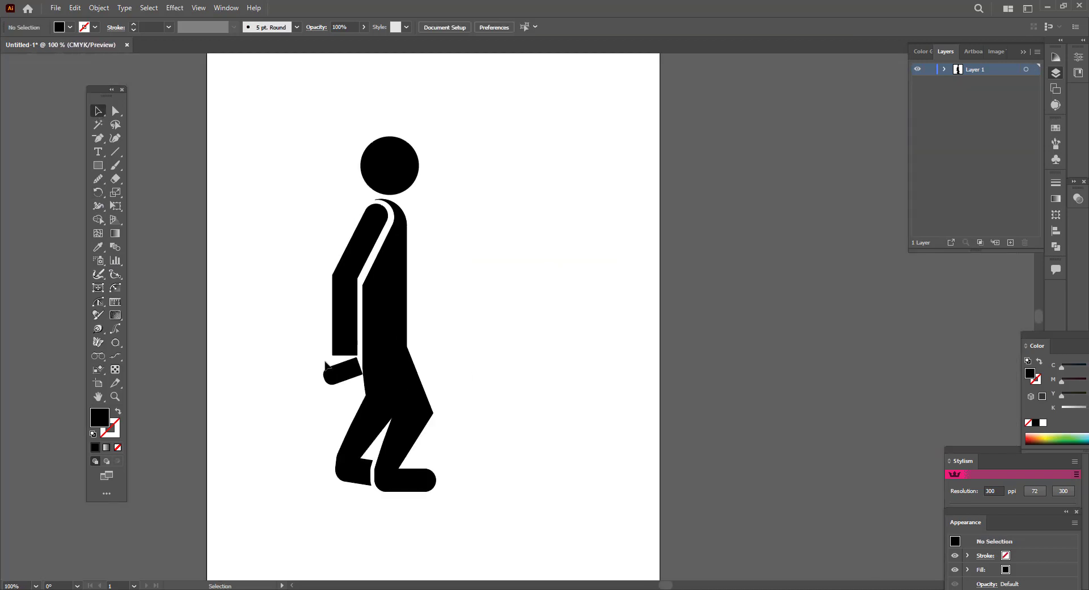
Shorten the figure's left arm from its bottom edge so it ends above the hand
{"action": "left_click", "coordinate": [343, 371]}
{"action": "left_click_drag", "start_coordinate": [356, 374], "coordinate": [355, 369]}
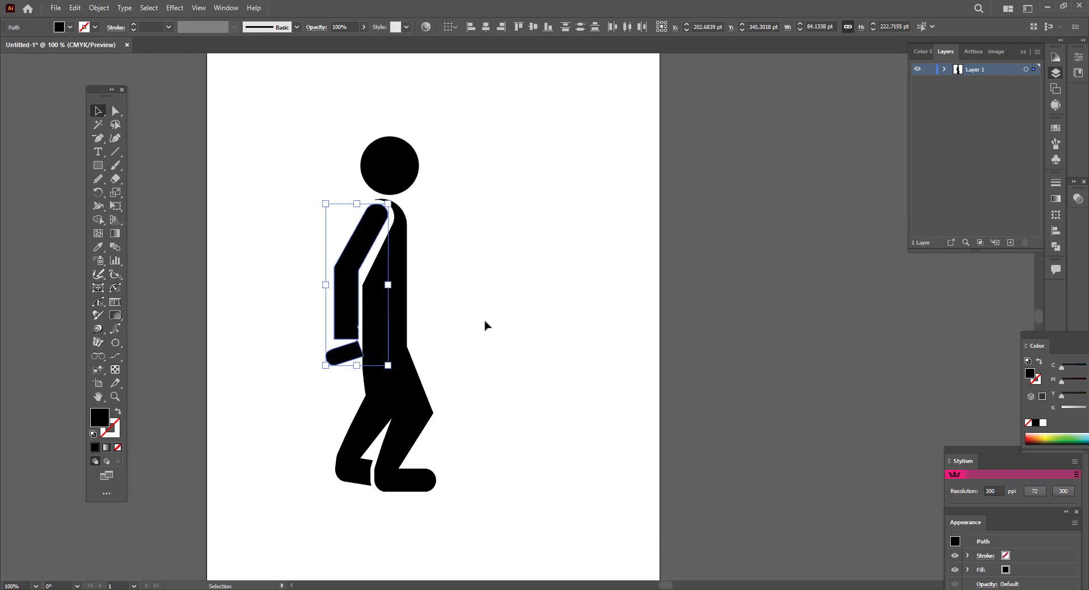
{"action": "left_click", "coordinate": [343, 347]}
{"action": "scroll", "coordinate": [343, 347], "scroll_direction": "up", "scroll_amount": 4}
{"action": "left_click", "coordinate": [391, 355]}
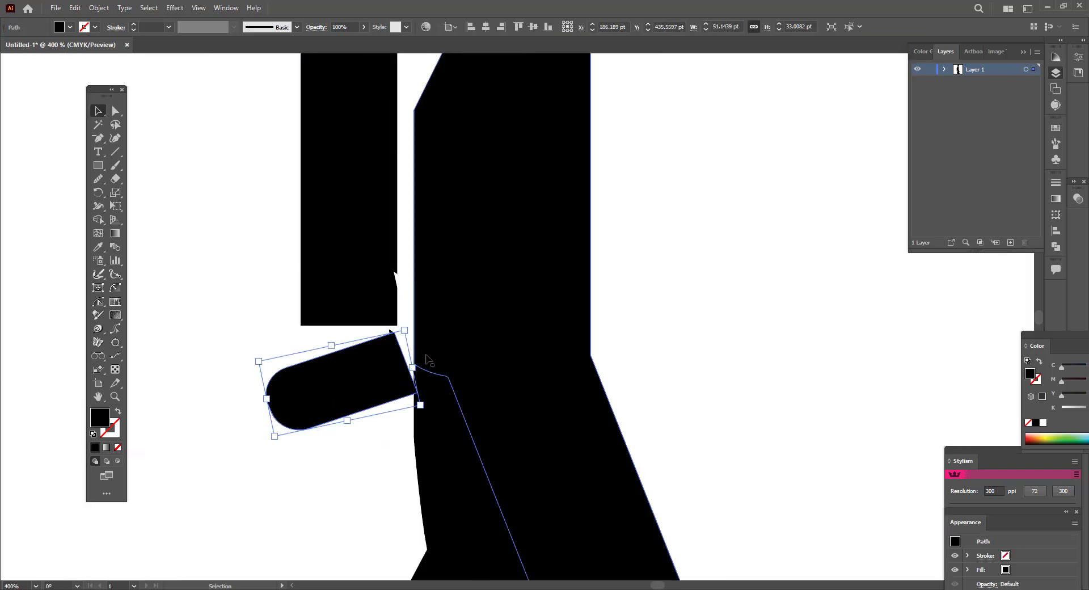
{"action": "scroll", "coordinate": [398, 351], "scroll_direction": "up", "scroll_amount": 4}
Move the small black piece by the arm corner upward and nudge it into place
{"action": "left_click", "coordinate": [355, 266]}
{"action": "scroll", "coordinate": [428, 282], "scroll_direction": "up", "scroll_amount": 3}
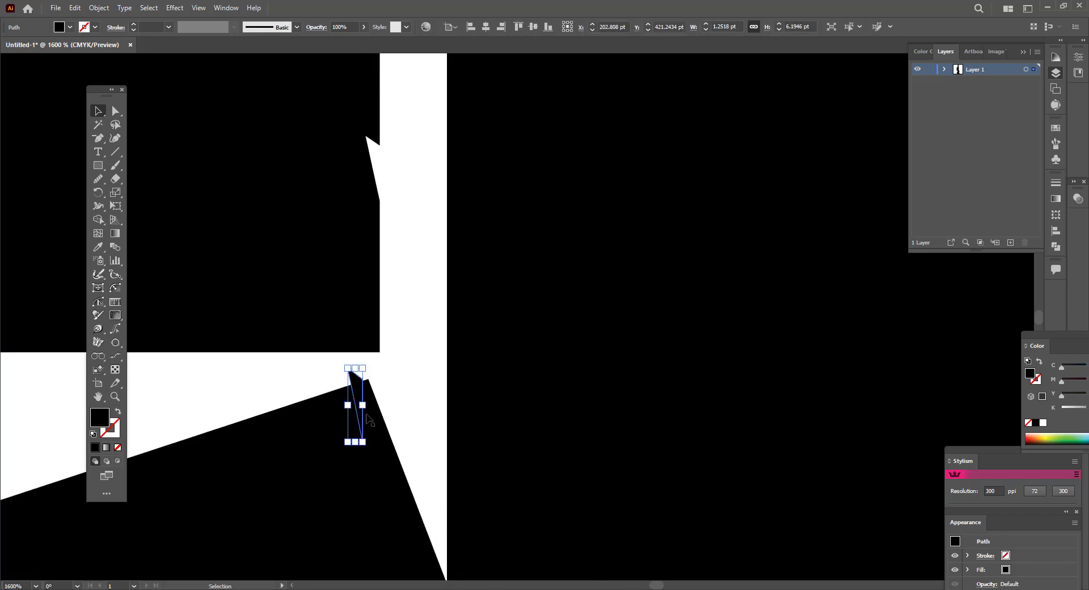
{"action": "mouse_move", "coordinate": [378, 342]}
{"action": "left_mouse_down"}
{"action": "mouse_move", "coordinate": [396, 319]}
{"action": "mouse_move", "coordinate": [366, 371]}
{"action": "left_mouse_up"}
{"action": "key", "text": "ctrl+shift+a"}
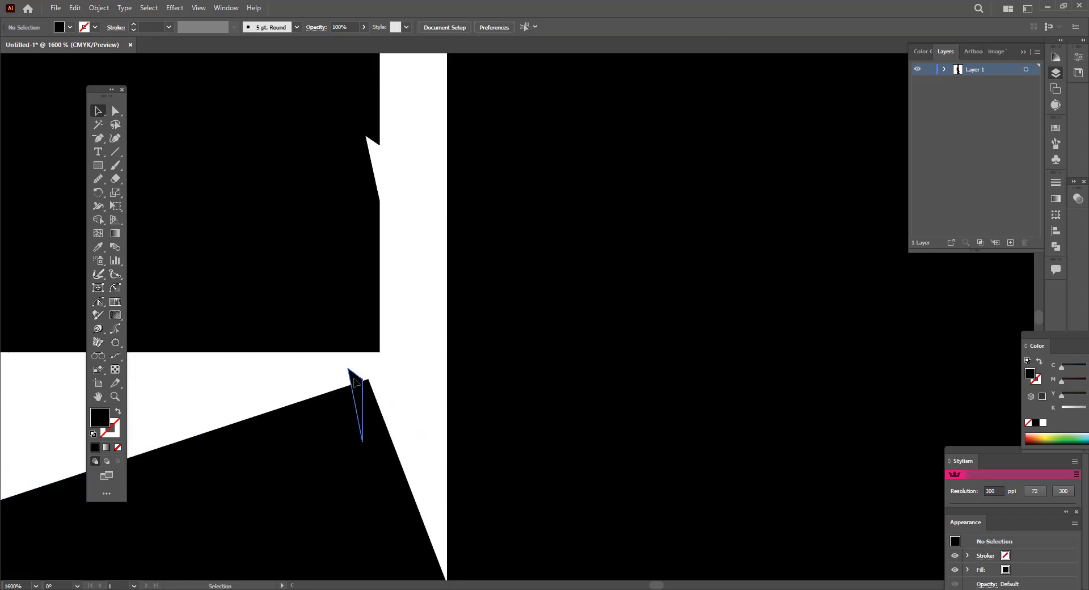
{"action": "mouse_move", "coordinate": [360, 329]}
{"action": "left_mouse_down"}
{"action": "mouse_move", "coordinate": [379, 152]}
{"action": "mouse_move", "coordinate": [370, 146]}
{"action": "left_mouse_up"}
{"action": "scroll", "coordinate": [370, 146], "scroll_direction": "up", "scroll_amount": 2}
{"action": "left_click_drag", "start_coordinate": [438, 160], "coordinate": [437, 161]}
Delete the stray sliver where the arm meets the body
{"action": "left_click", "coordinate": [498, 214]}
{"action": "scroll", "coordinate": [413, 401], "scroll_direction": "down", "scroll_amount": 3}
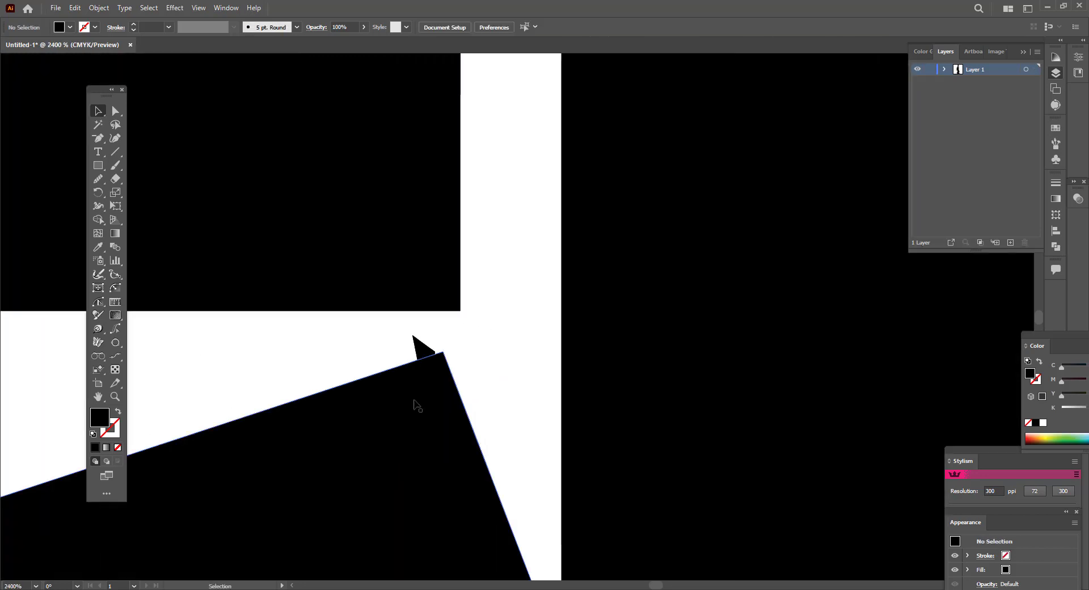
{"action": "left_click", "coordinate": [420, 363]}
{"action": "left_click", "coordinate": [420, 347]}
{"action": "key", "text": "Delete"}
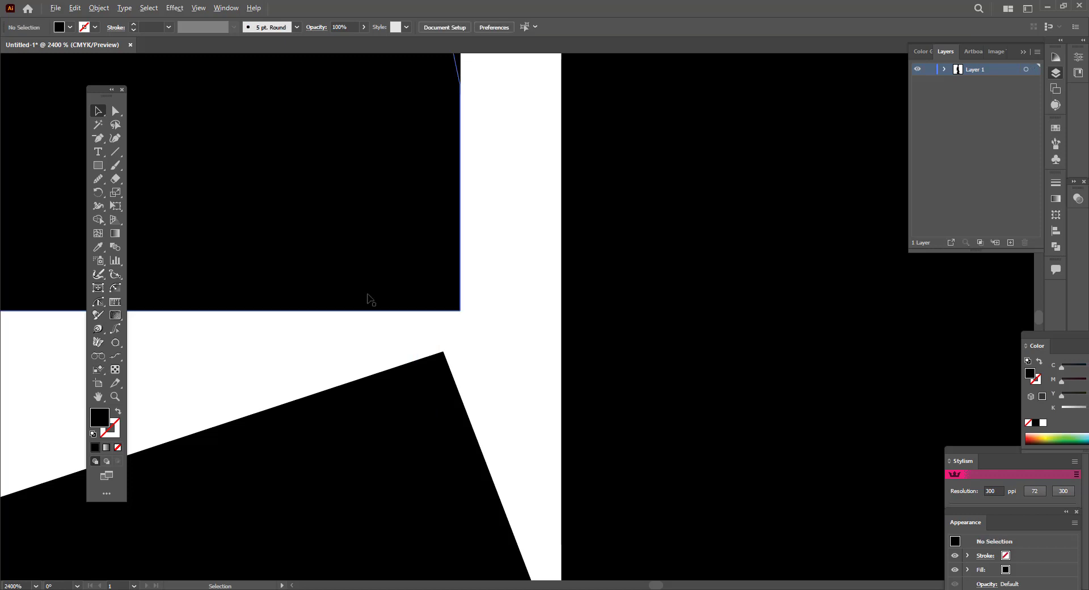
Tidy the large black arm path with the Shape Builder tool
{"action": "scroll", "coordinate": [315, 272], "scroll_direction": "down", "scroll_amount": 4}
{"action": "left_click", "coordinate": [450, 374]}
{"action": "scroll", "coordinate": [460, 360], "scroll_direction": "up", "scroll_amount": 2}
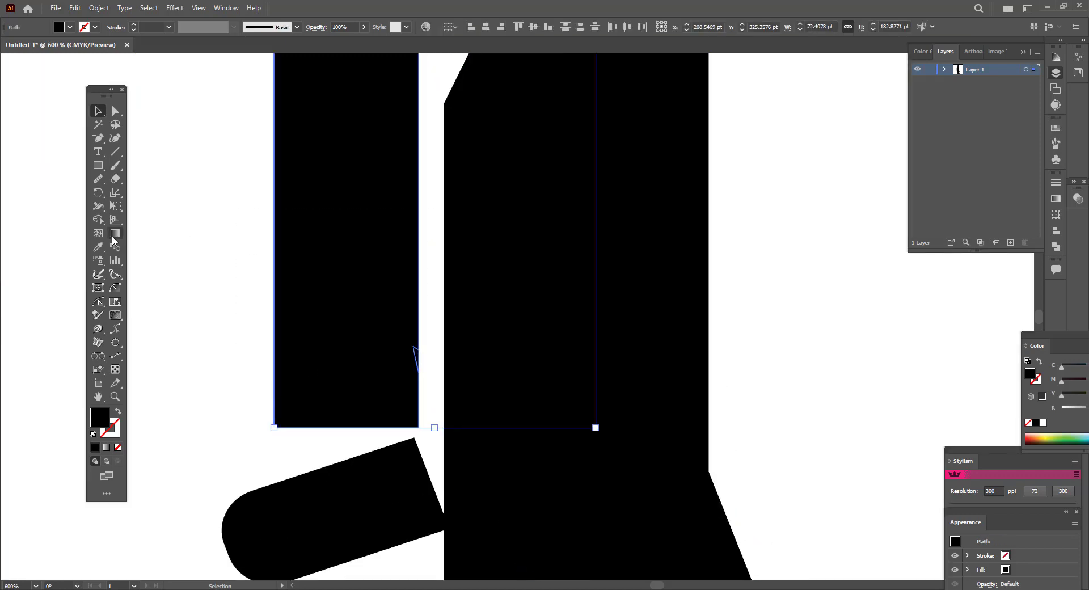
{"action": "key", "text": "shift+m"}
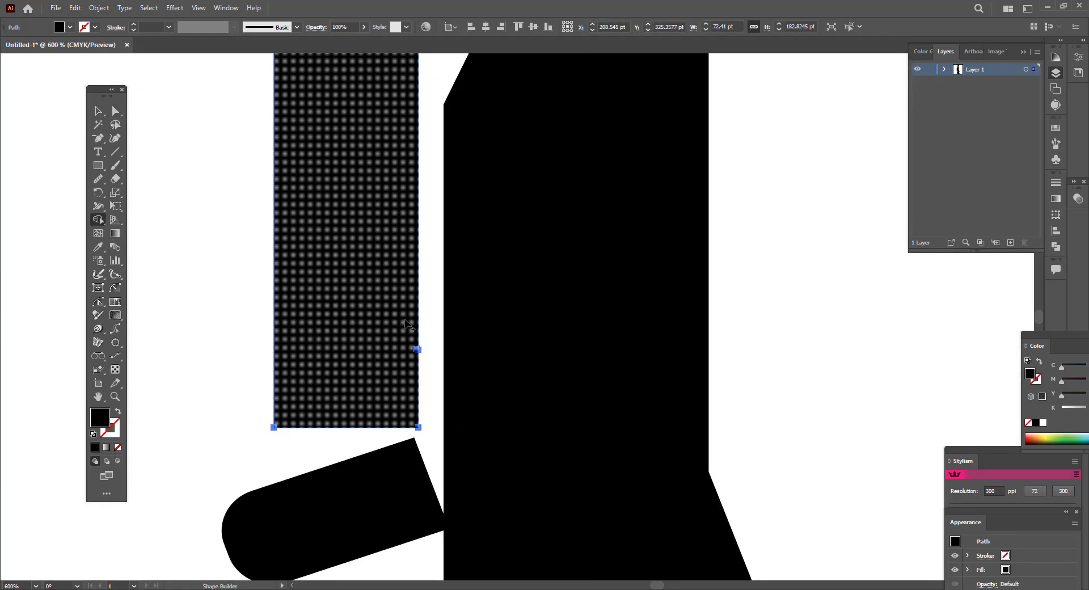
{"action": "scroll", "coordinate": [418, 358], "scroll_direction": "up", "scroll_amount": 4}
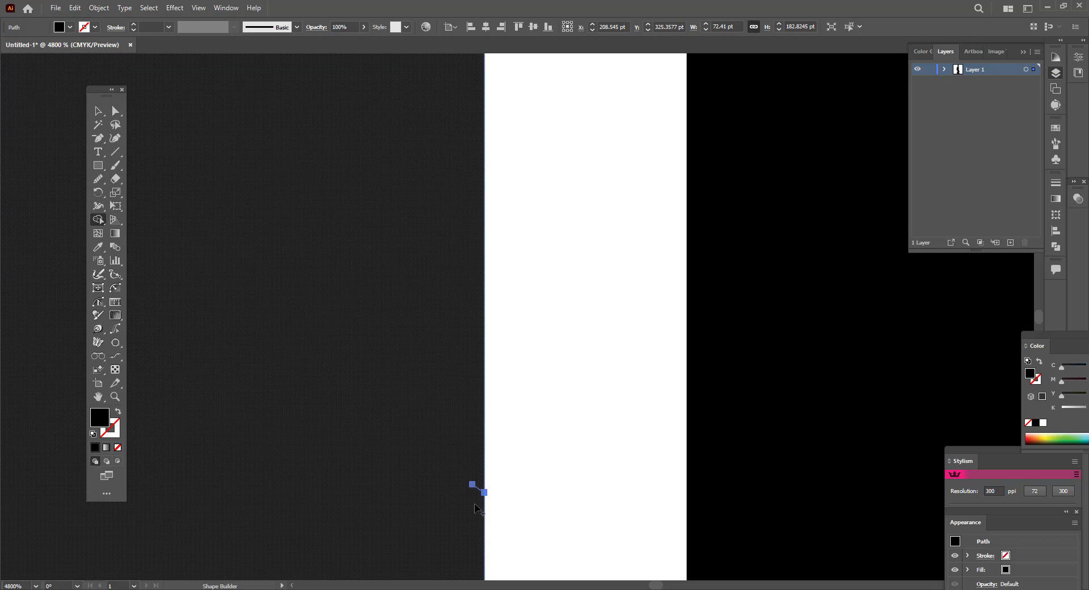
{"action": "scroll", "coordinate": [479, 489], "scroll_direction": "up", "scroll_amount": 5}
{"action": "left_click", "coordinate": [101, 116]}
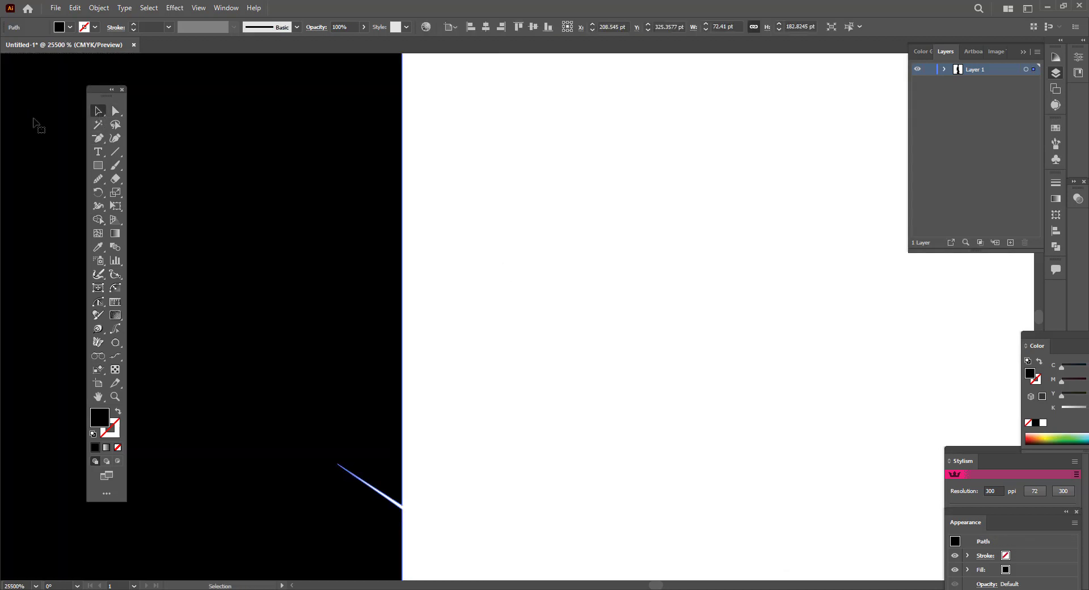
Select the arm and body shapes together and merge the arm edge with Shape Builder
{"action": "left_click", "coordinate": [547, 297]}
{"action": "scroll", "coordinate": [528, 317], "scroll_direction": "down", "scroll_amount": 10}
{"action": "scroll", "coordinate": [567, 454], "scroll_direction": "up", "scroll_amount": 4}
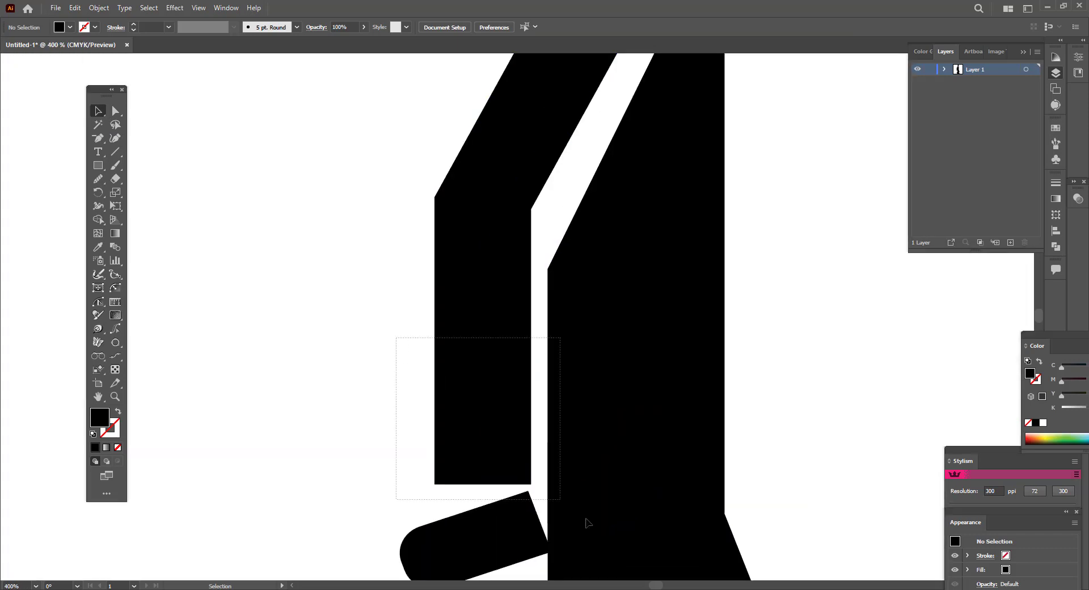
{"action": "left_click_drag", "start_coordinate": [530, 413], "coordinate": [535, 367]}
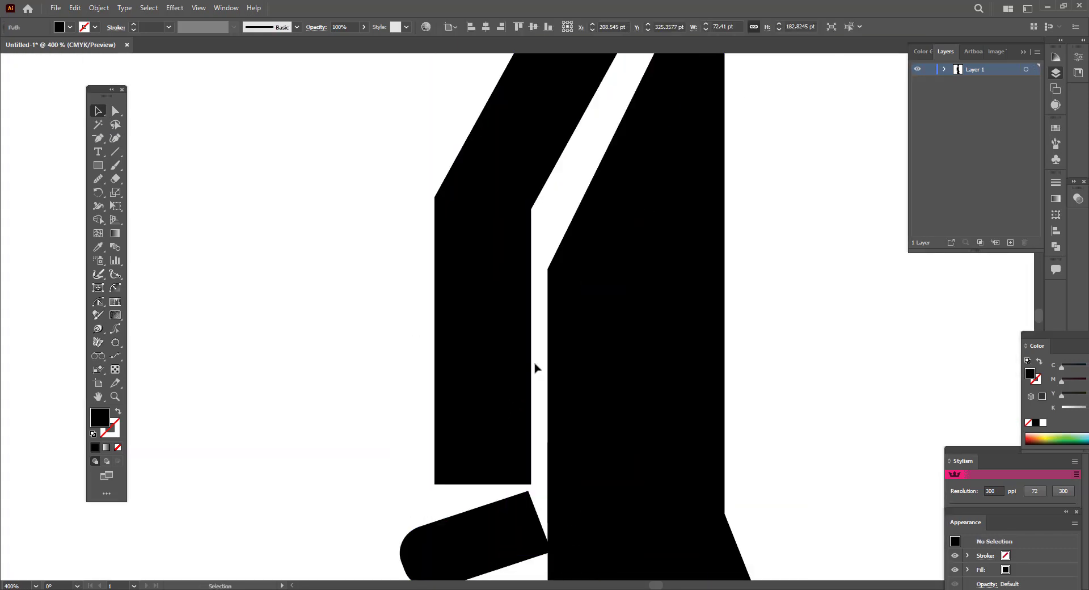
{"action": "left_click", "coordinate": [530, 484]}
{"action": "left_click", "coordinate": [97, 219]}
{"action": "scroll", "coordinate": [533, 397], "scroll_direction": "up", "scroll_amount": 3}
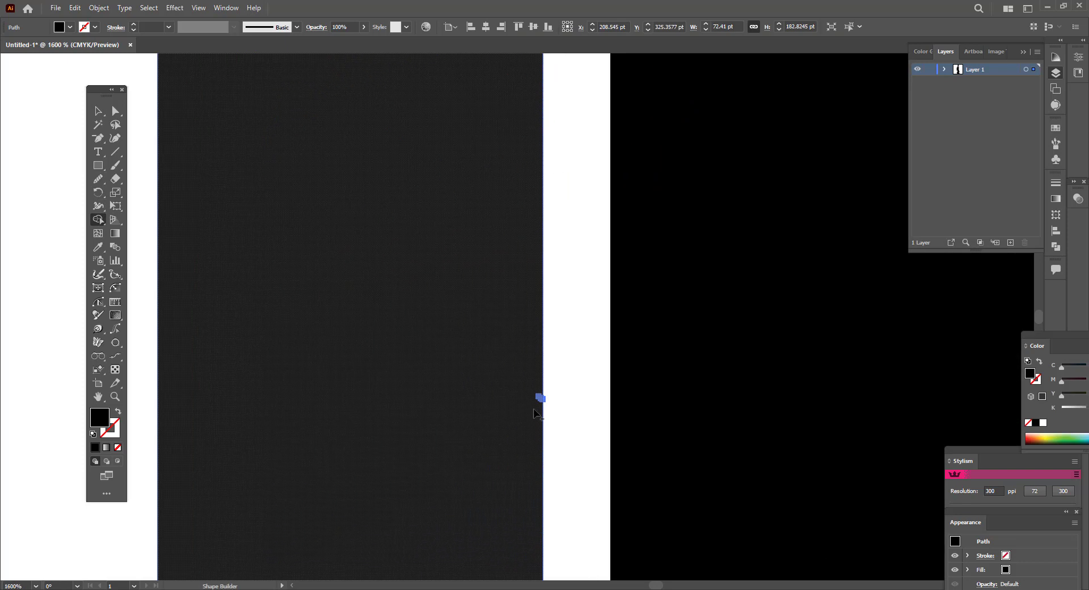
{"action": "scroll", "coordinate": [648, 278], "scroll_direction": "down", "scroll_amount": 5}
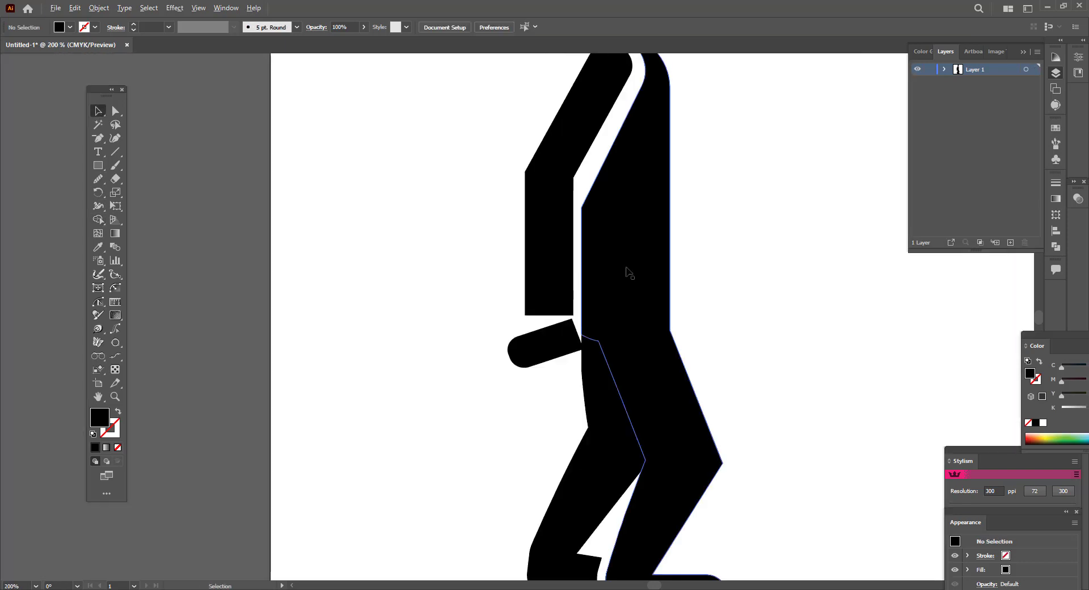
{"action": "scroll", "coordinate": [627, 275], "scroll_direction": "down", "scroll_amount": 3}
{"action": "scroll", "coordinate": [850, 289], "scroll_direction": "up", "scroll_amount": 3}
{"action": "scroll", "coordinate": [457, 276], "scroll_direction": "up", "scroll_amount": 2}
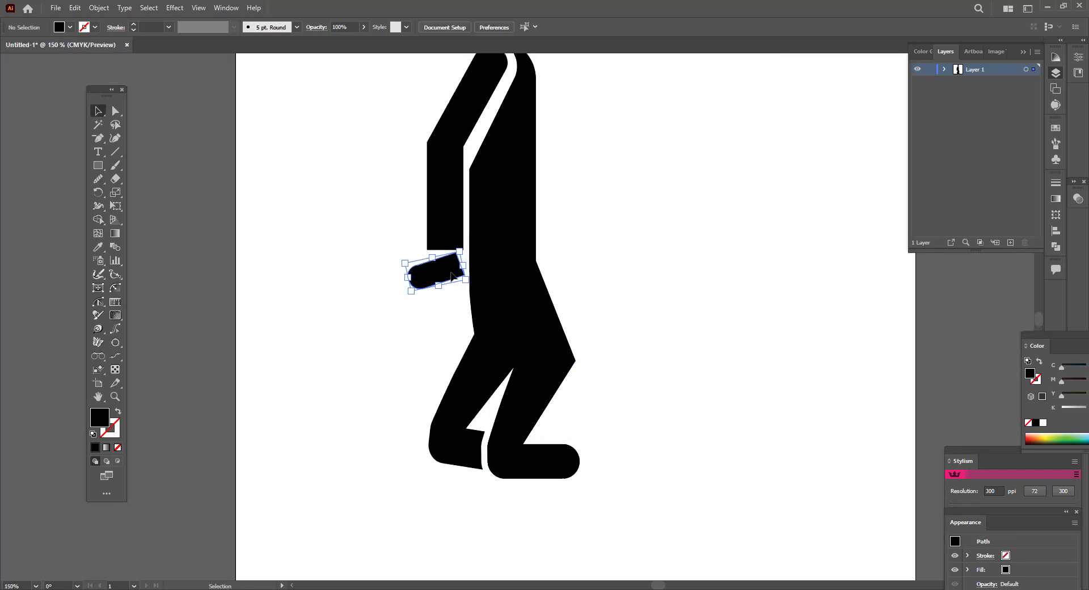
Position the hand against the body edge and enlarge it to about 59×42 pt
{"action": "scroll", "coordinate": [451, 276], "scroll_direction": "up", "scroll_amount": 3}
{"action": "left_click_drag", "start_coordinate": [441, 253], "coordinate": [456, 245]}
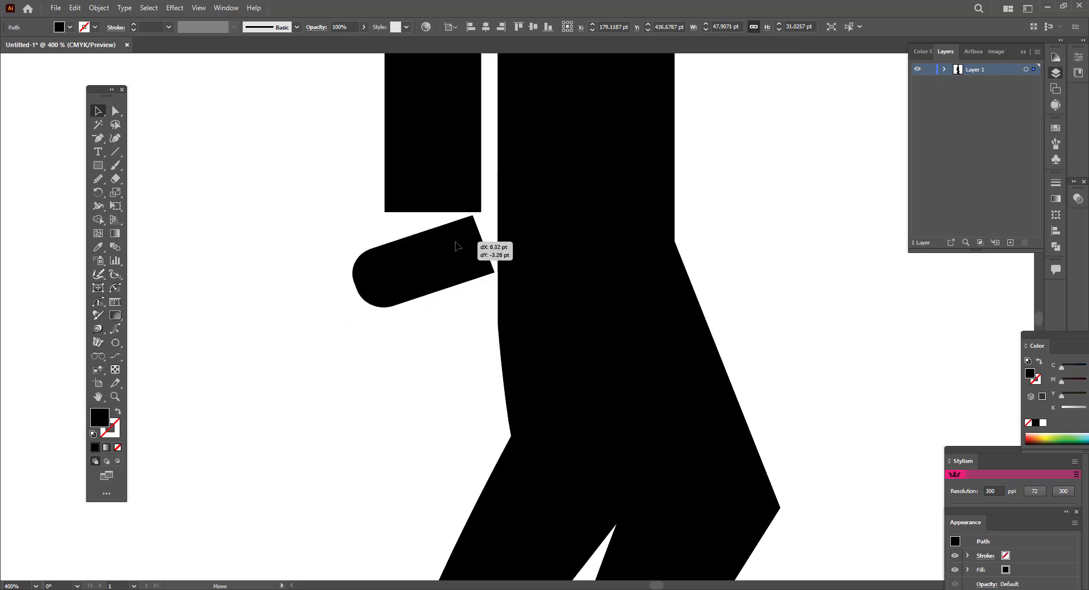
{"action": "mouse_move", "coordinate": [455, 246]}
{"action": "left_mouse_down"}
{"action": "mouse_move", "coordinate": [493, 273]}
{"action": "mouse_move", "coordinate": [468, 258]}
{"action": "mouse_move", "coordinate": [327, 275]}
{"action": "left_mouse_up"}
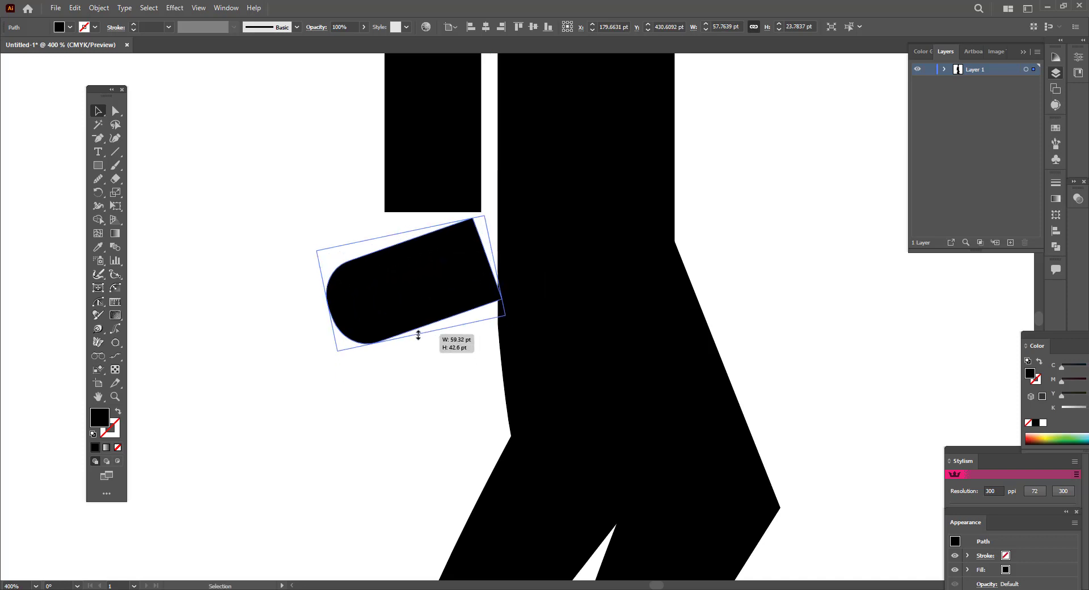
{"action": "left_click_drag", "start_coordinate": [433, 276], "coordinate": [422, 331]}
{"action": "left_click_drag", "start_coordinate": [506, 313], "coordinate": [491, 301]}
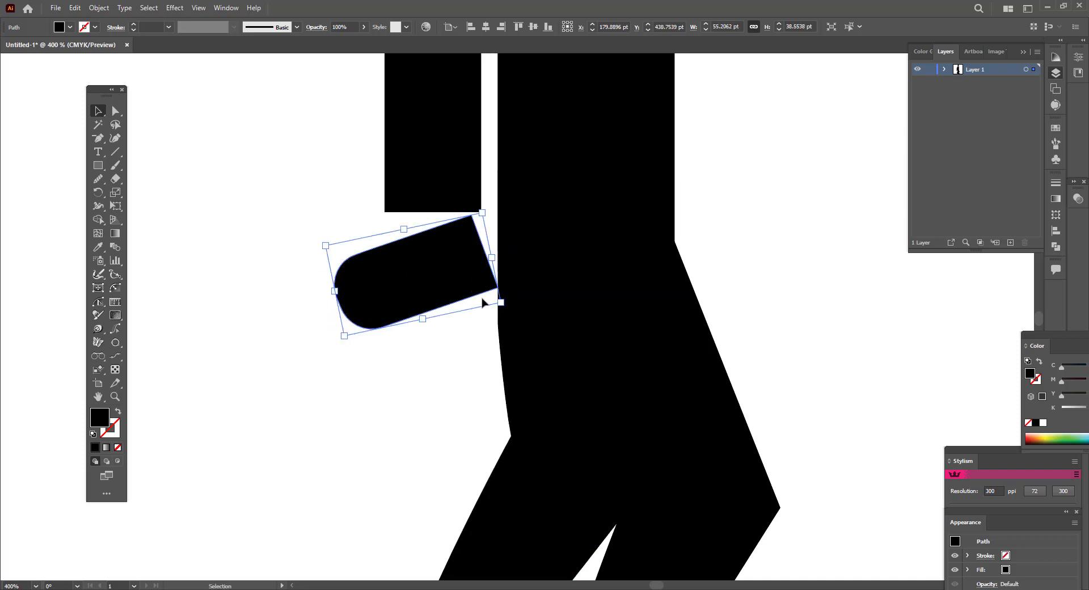
{"action": "left_click", "coordinate": [272, 215]}
{"action": "left_click", "coordinate": [471, 277]}
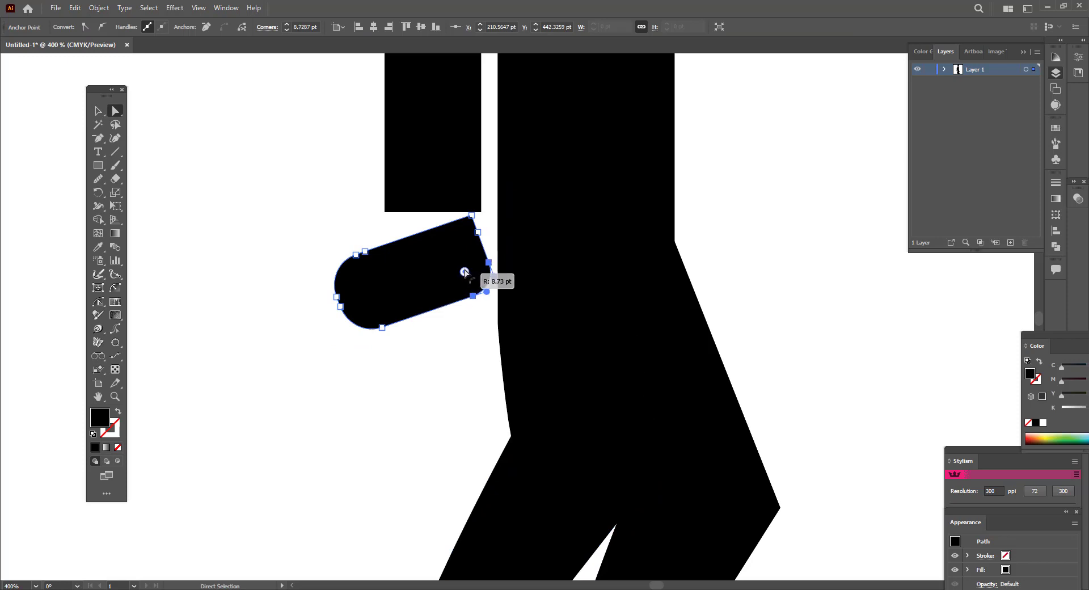
{"action": "key", "text": "v"}
{"action": "left_click_drag", "start_coordinate": [400, 260], "coordinate": [417, 263]}
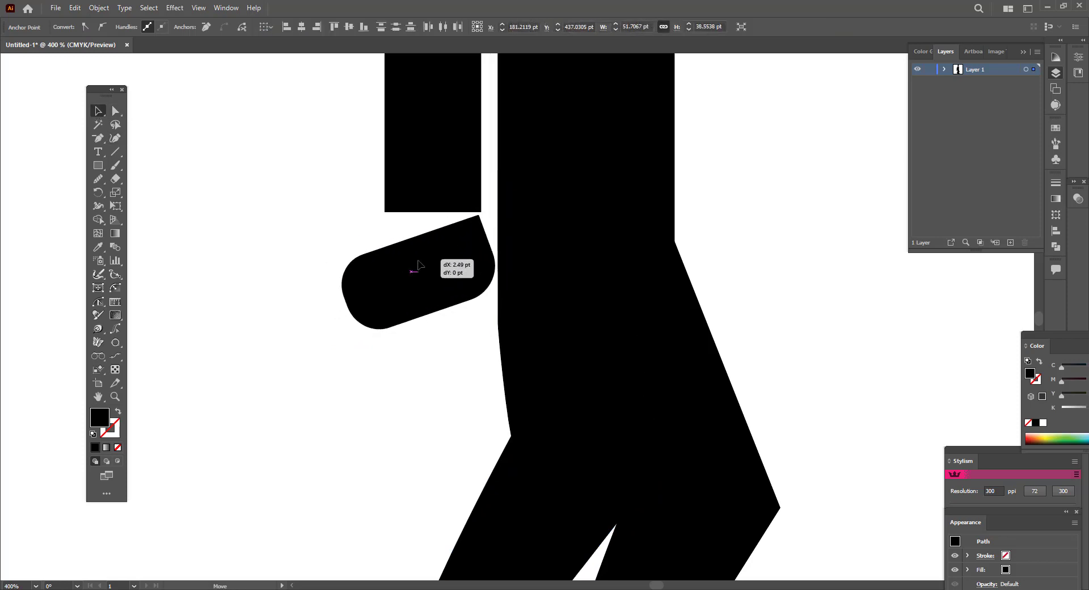
Pull the upper arm's bottom anchors inward with the Curvature tool, then fit the view
{"action": "scroll", "coordinate": [457, 275], "scroll_direction": "up", "scroll_amount": 3}
{"action": "left_click", "coordinate": [457, 275]}
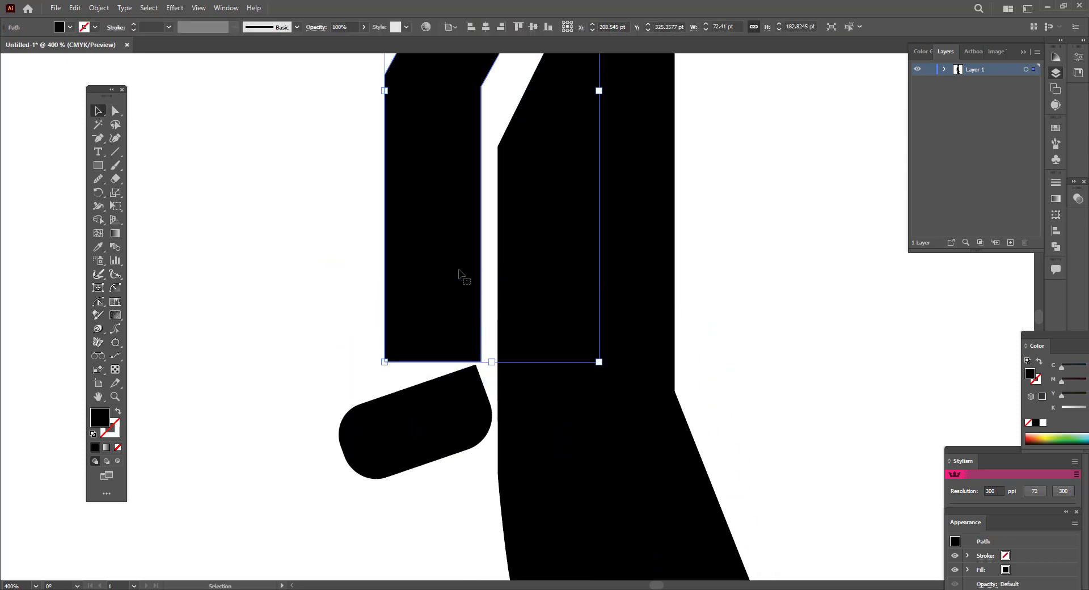
{"action": "key", "text": "ctrl+minus"}
{"action": "left_click", "coordinate": [115, 139]}
{"action": "left_click_drag", "start_coordinate": [413, 322], "coordinate": [408, 319]}
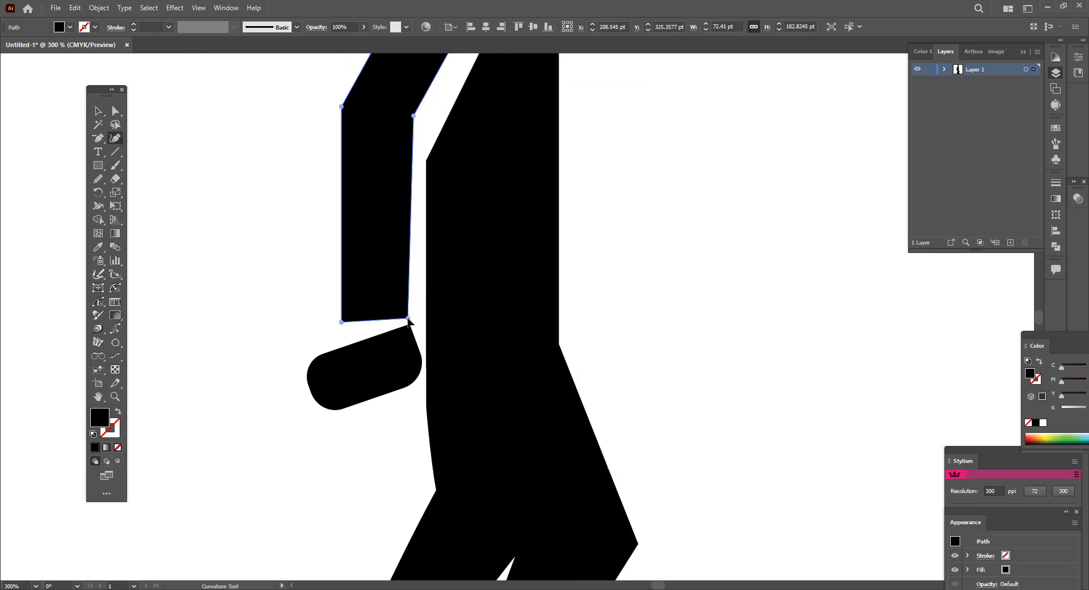
{"action": "left_click_drag", "start_coordinate": [341, 322], "coordinate": [352, 322]}
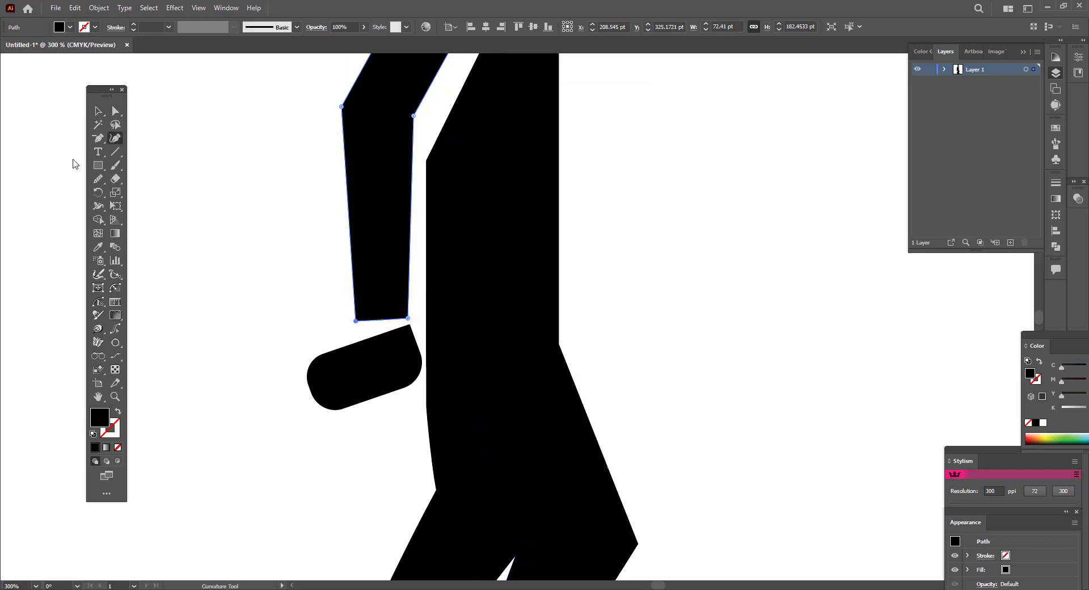
{"action": "key", "text": "v"}
{"action": "left_click", "coordinate": [624, 313]}
{"action": "key", "text": "ctrl+0"}
{"action": "scroll", "coordinate": [686, 300], "scroll_direction": "up", "scroll_amount": 1}
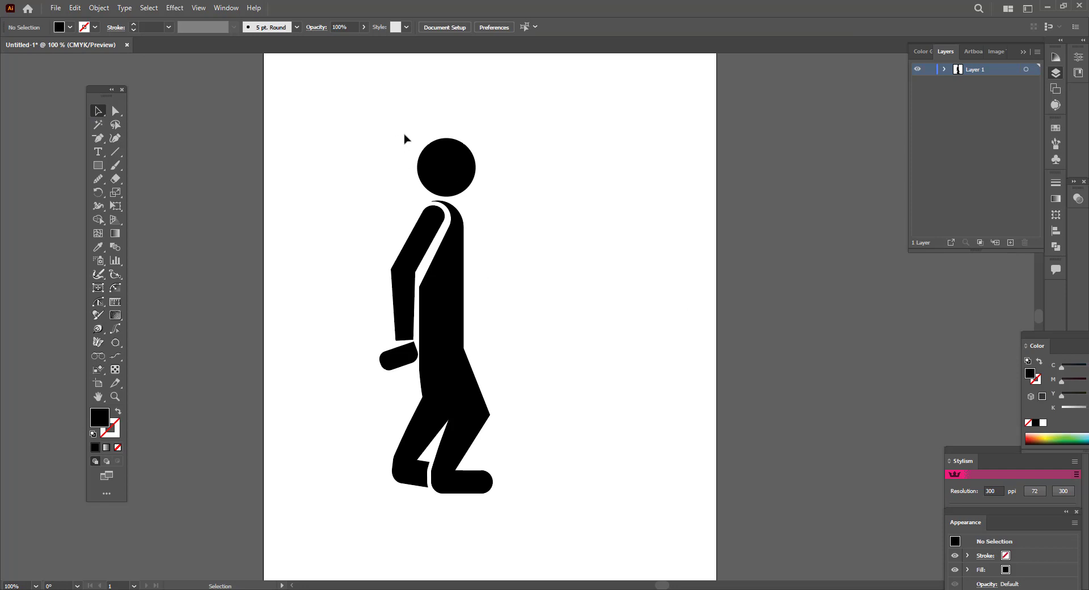
Shift the head slightly right and draw a curved spit shard just below the mouth
{"action": "left_click_drag", "start_coordinate": [464, 166], "coordinate": [478, 165]}
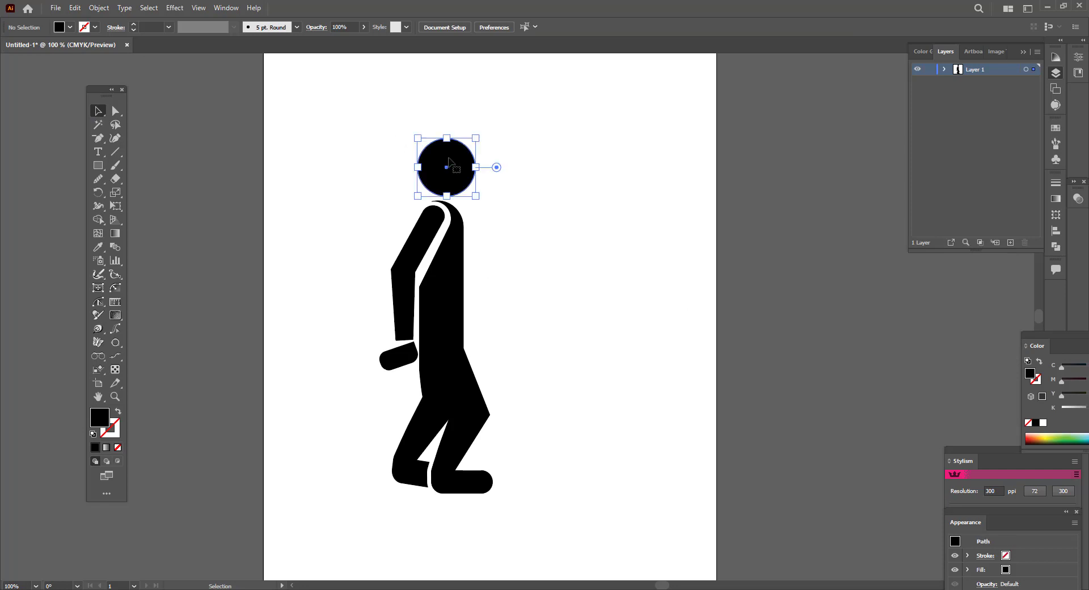
{"action": "left_click", "coordinate": [519, 216]}
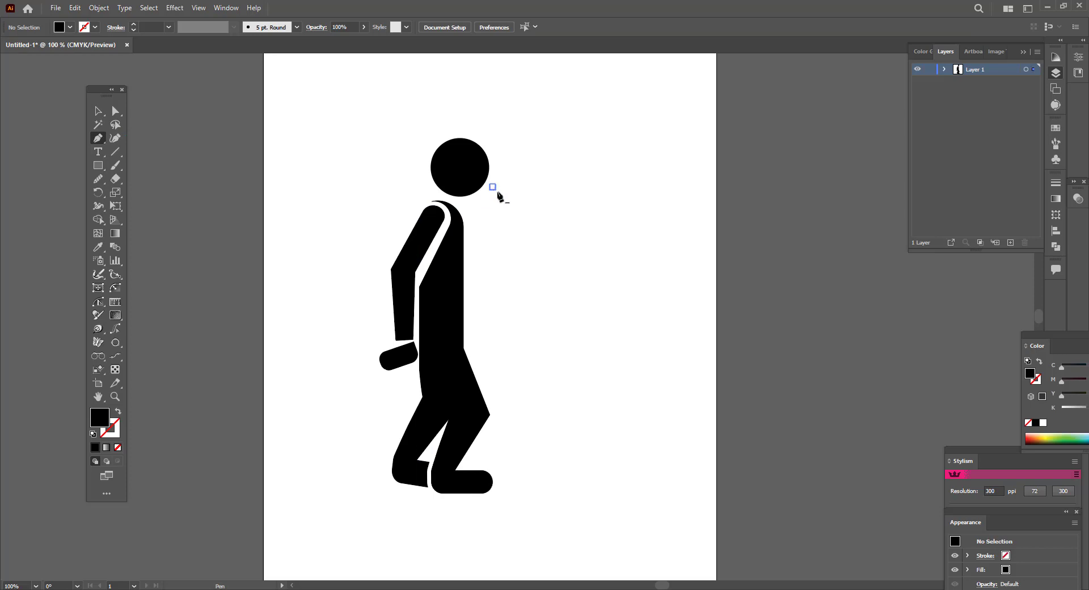
{"action": "left_click", "coordinate": [552, 222]}
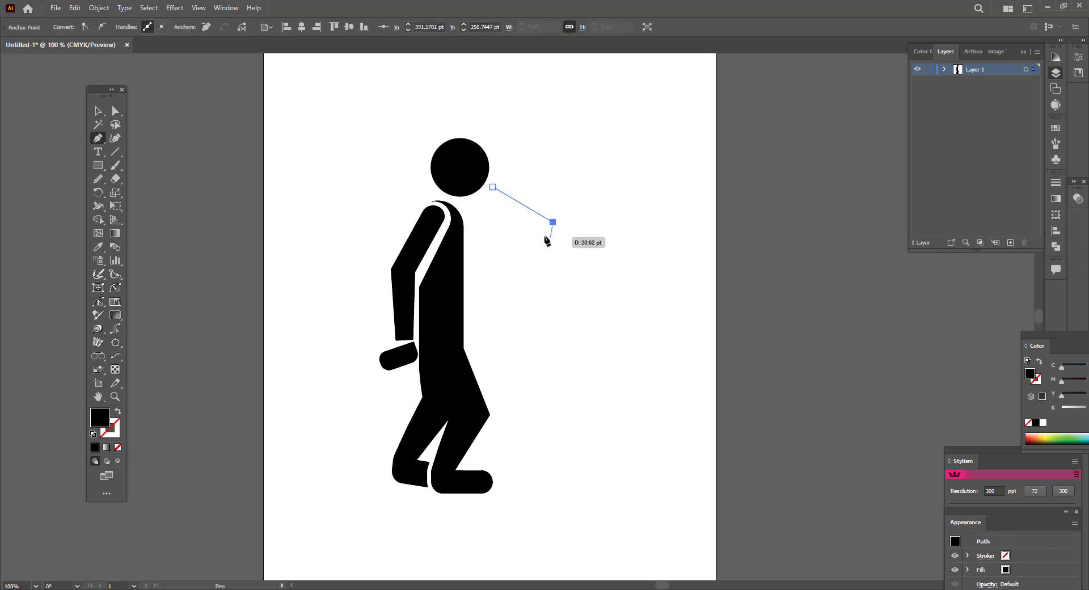
{"action": "left_click_drag", "start_coordinate": [545, 236], "coordinate": [503, 201]}
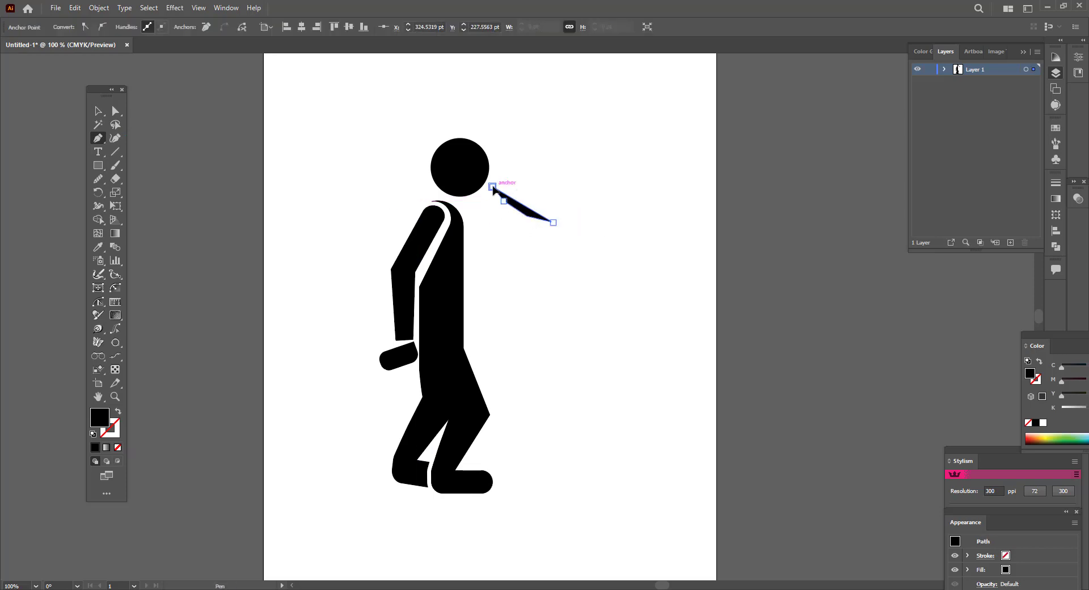
{"action": "left_click", "coordinate": [117, 137]}
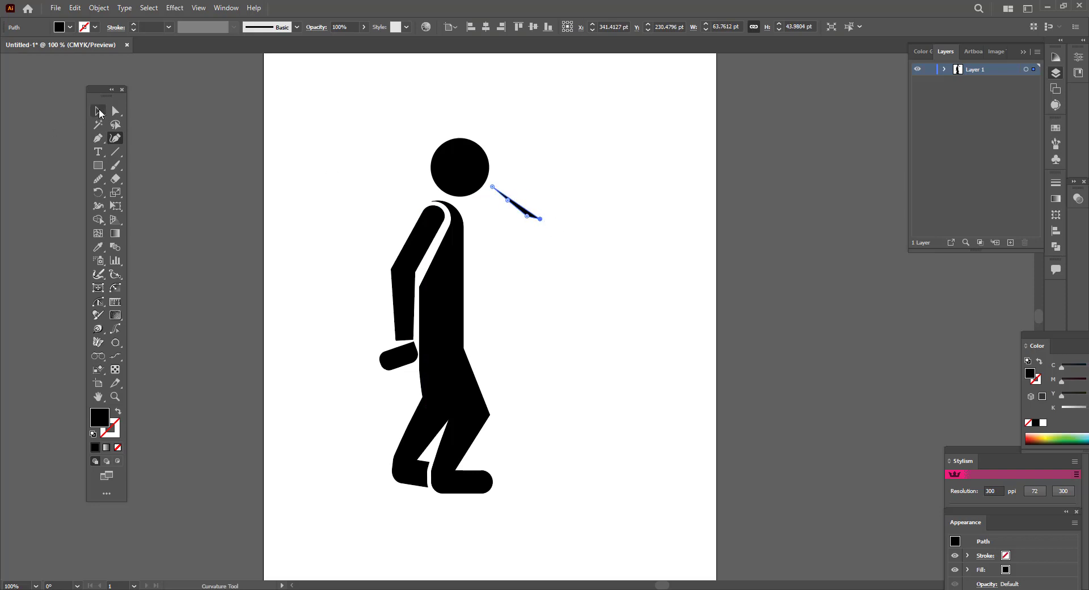
{"action": "left_click", "coordinate": [98, 112]}
{"action": "left_click", "coordinate": [178, 144]}
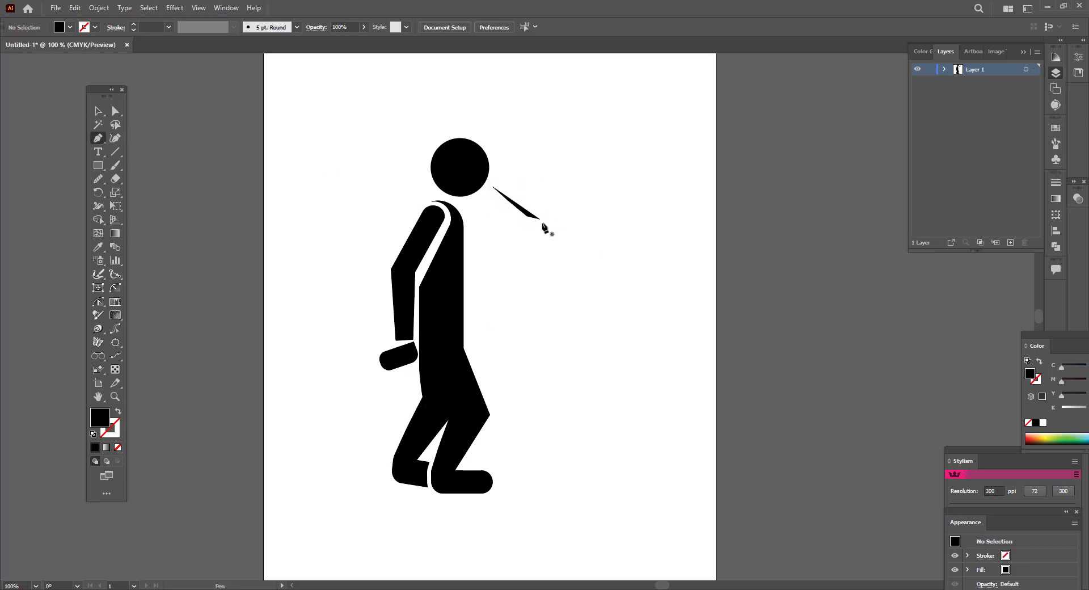
Draw a second tapered spit shard further out and reposition the lower shard
{"action": "left_click", "coordinate": [542, 223]}
{"action": "left_click_drag", "start_coordinate": [580, 250], "coordinate": [561, 246]}
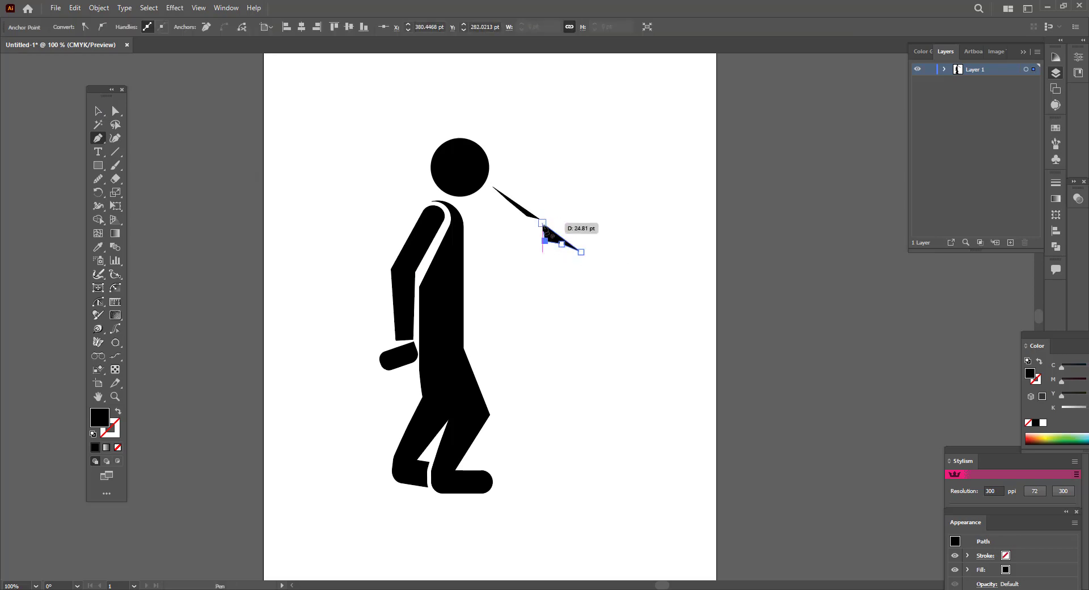
{"action": "left_click", "coordinate": [115, 138]}
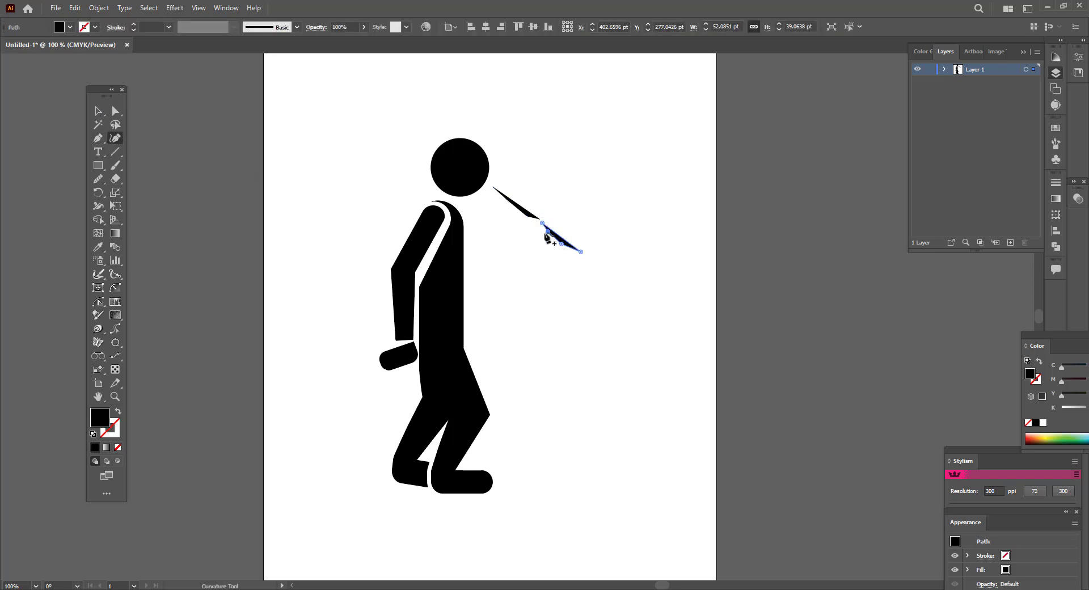
{"action": "left_click", "coordinate": [98, 111]}
{"action": "left_click", "coordinate": [708, 168]}
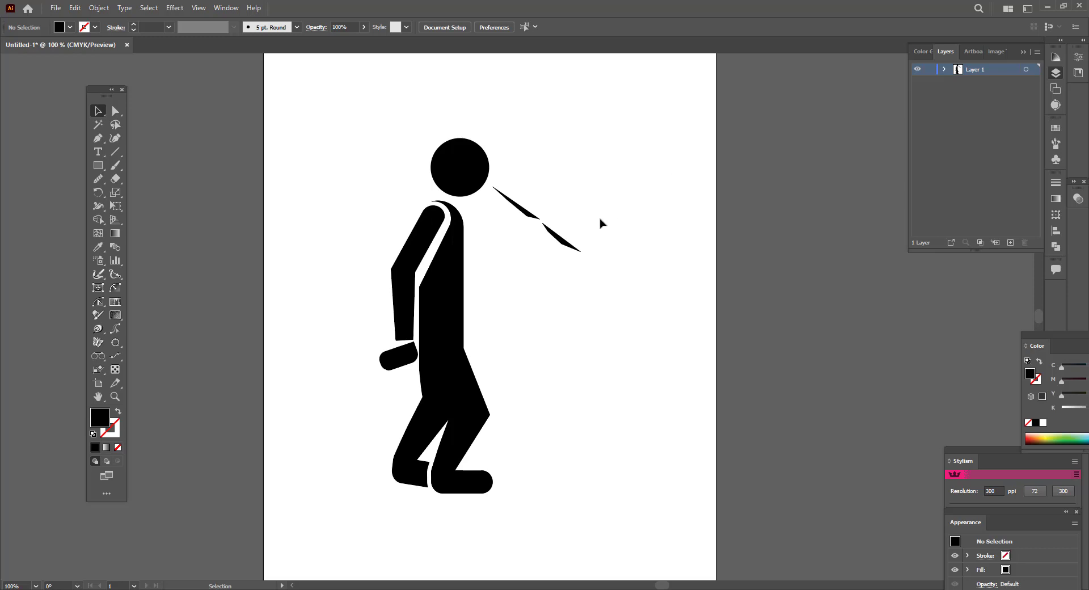
{"action": "left_click_drag", "start_coordinate": [554, 235], "coordinate": [556, 237]}
{"action": "left_click", "coordinate": [729, 299]}
Rotate the shard, then scale both spit shards down and move them toward the mouth
{"action": "scroll", "coordinate": [537, 216], "scroll_direction": "up", "scroll_amount": 3}
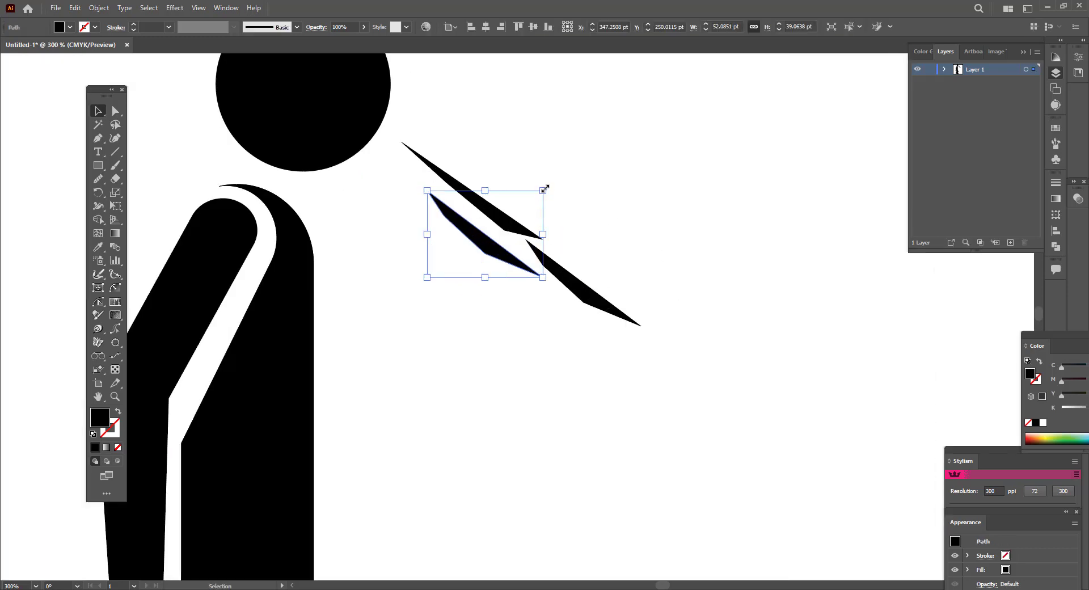
{"action": "left_click_drag", "start_coordinate": [544, 189], "coordinate": [549, 200]}
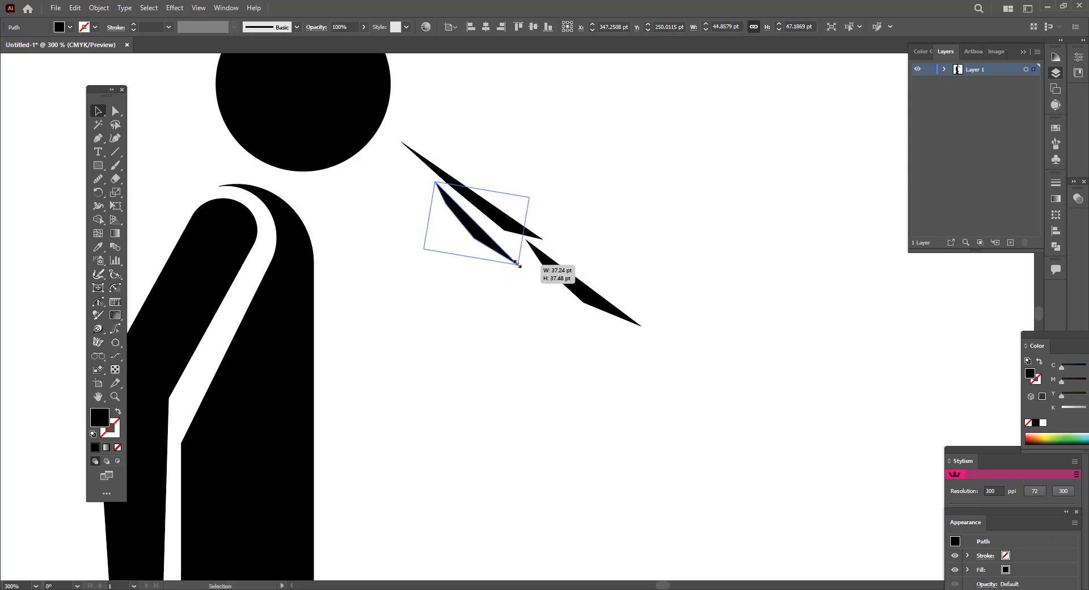
{"action": "left_click_drag", "start_coordinate": [534, 286], "coordinate": [559, 272]}
{"action": "left_click", "coordinate": [564, 209]}
{"action": "key", "text": "ctrl+0"}
{"action": "left_click_drag", "start_coordinate": [580, 219], "coordinate": [559, 232]}
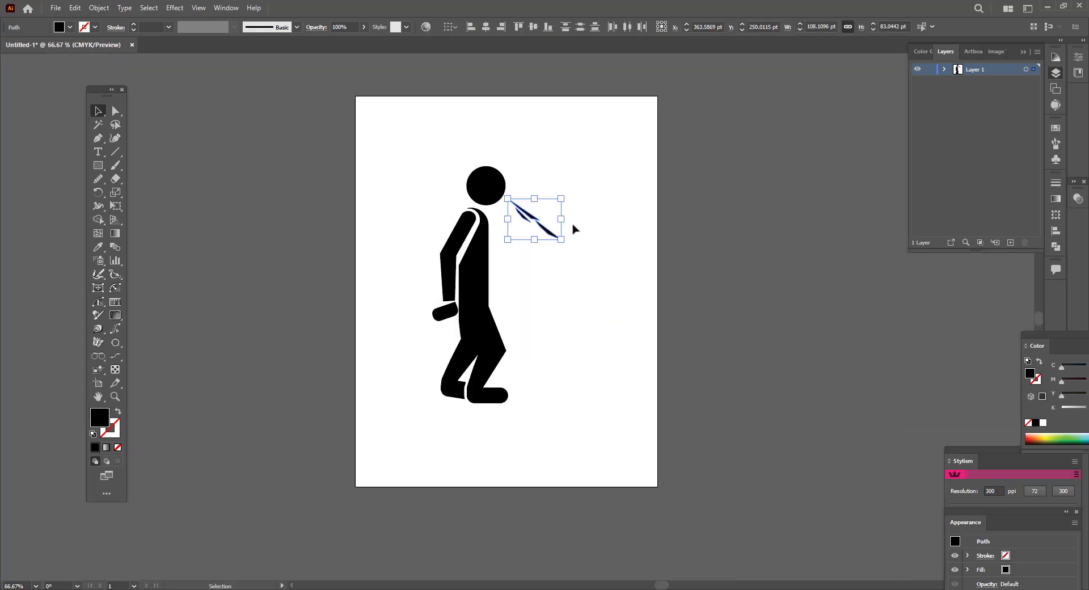
{"action": "left_click_drag", "start_coordinate": [566, 189], "coordinate": [554, 204]}
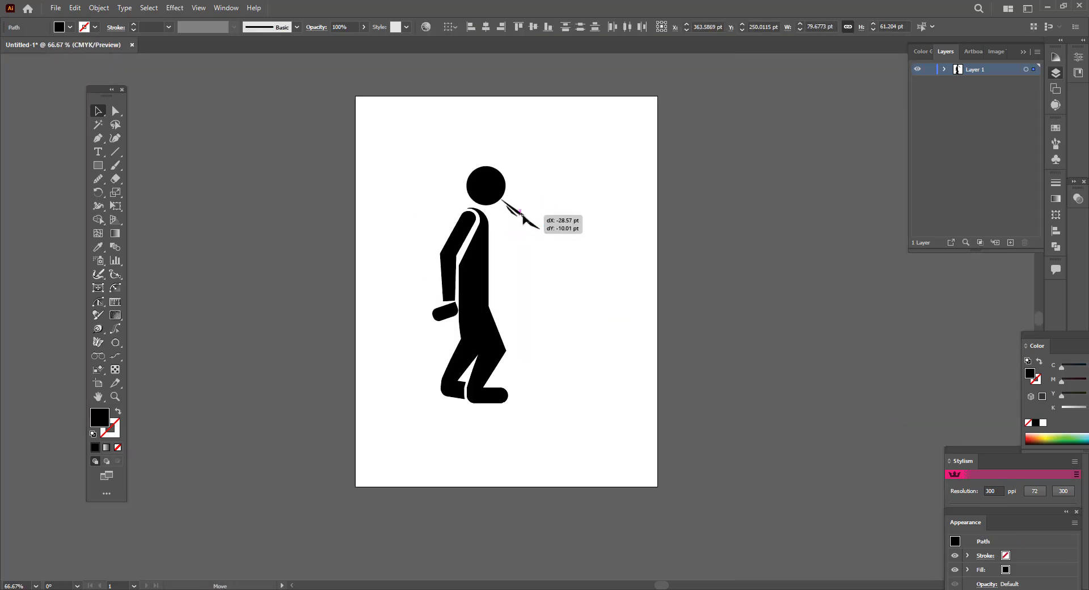
{"action": "left_click_drag", "start_coordinate": [522, 215], "coordinate": [522, 215]}
{"action": "left_click", "coordinate": [575, 184]}
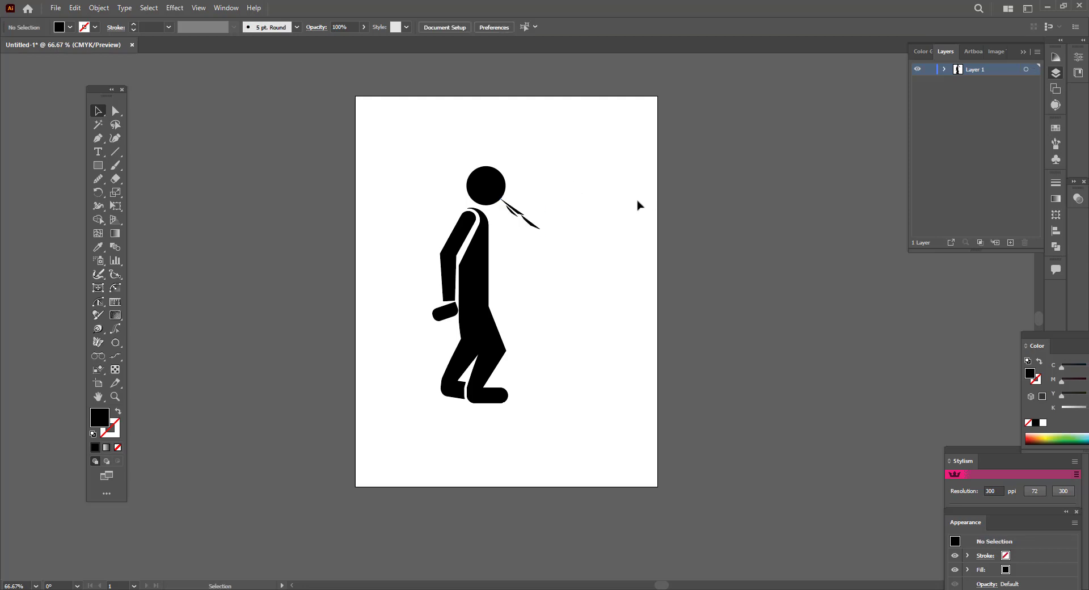
Group the spit shards, rotate the group steeply and place it just below the mouth
{"action": "left_click_drag", "start_coordinate": [540, 268], "coordinate": [540, 266]}
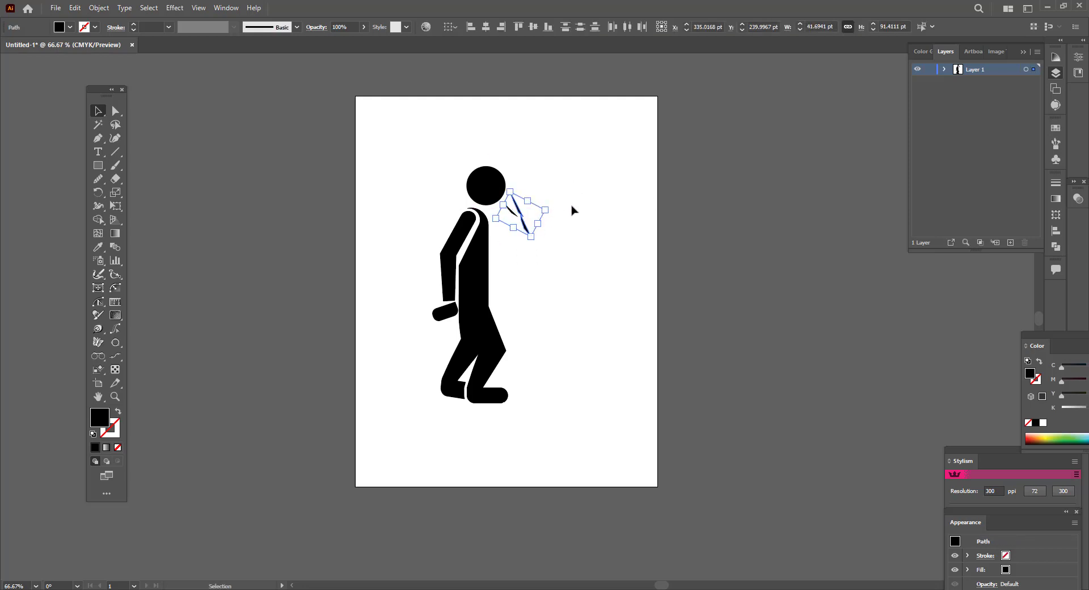
{"action": "left_click_drag", "start_coordinate": [548, 208], "coordinate": [524, 212]}
{"action": "left_click", "coordinate": [530, 218]}
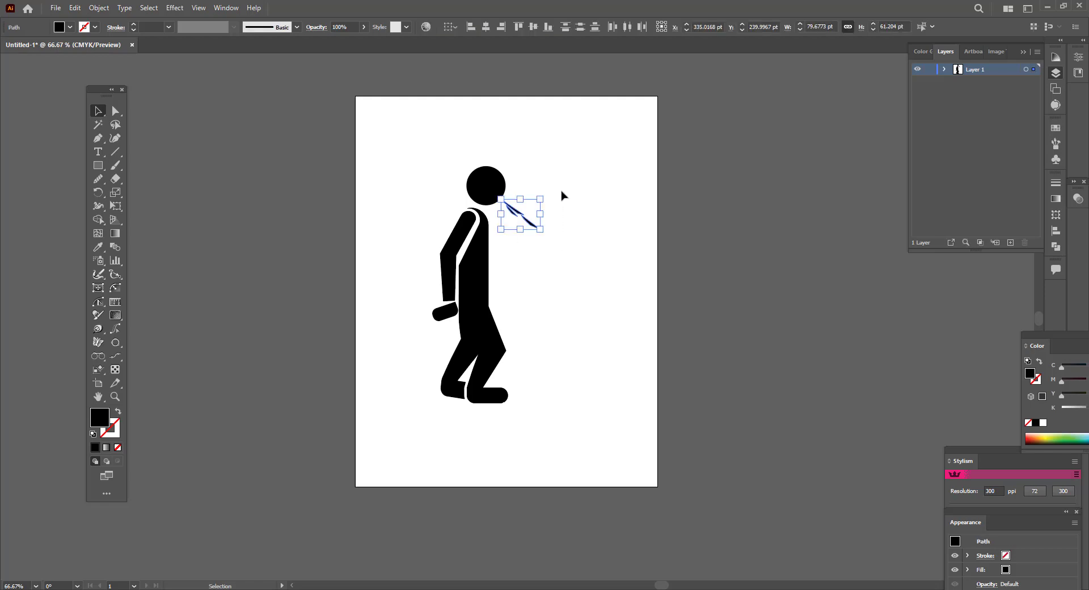
{"action": "key", "text": "ctrl+g"}
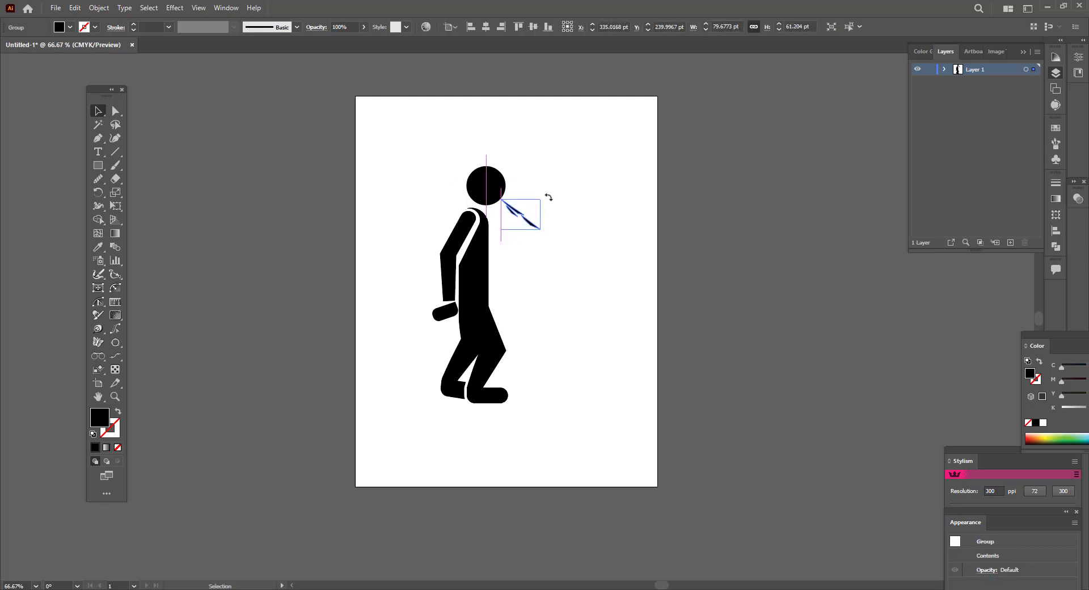
{"action": "mouse_move", "coordinate": [548, 197]}
{"action": "left_mouse_down"}
{"action": "mouse_move", "coordinate": [551, 206]}
{"action": "mouse_move", "coordinate": [516, 224]}
{"action": "mouse_move", "coordinate": [509, 197]}
{"action": "mouse_move", "coordinate": [575, 262]}
{"action": "left_mouse_up"}
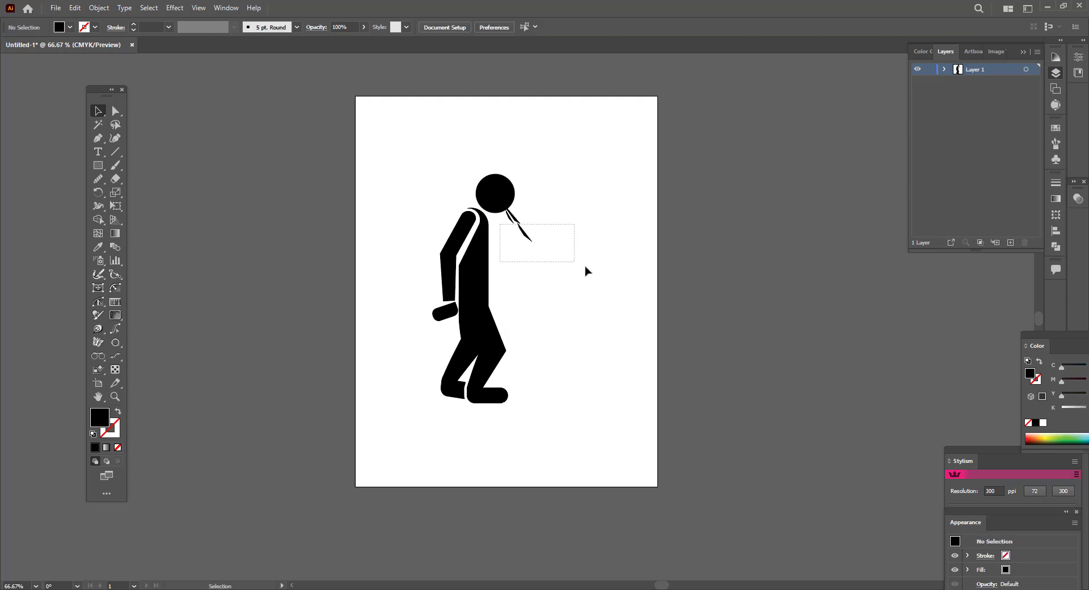
{"action": "left_click_drag", "start_coordinate": [517, 225], "coordinate": [517, 232]}
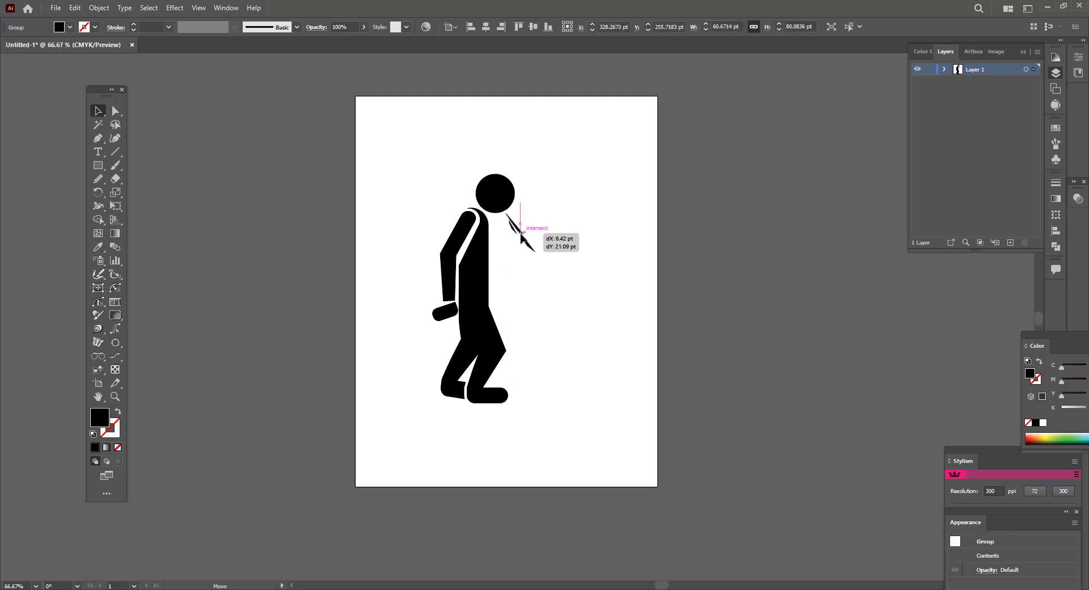
{"action": "left_click", "coordinate": [584, 243]}
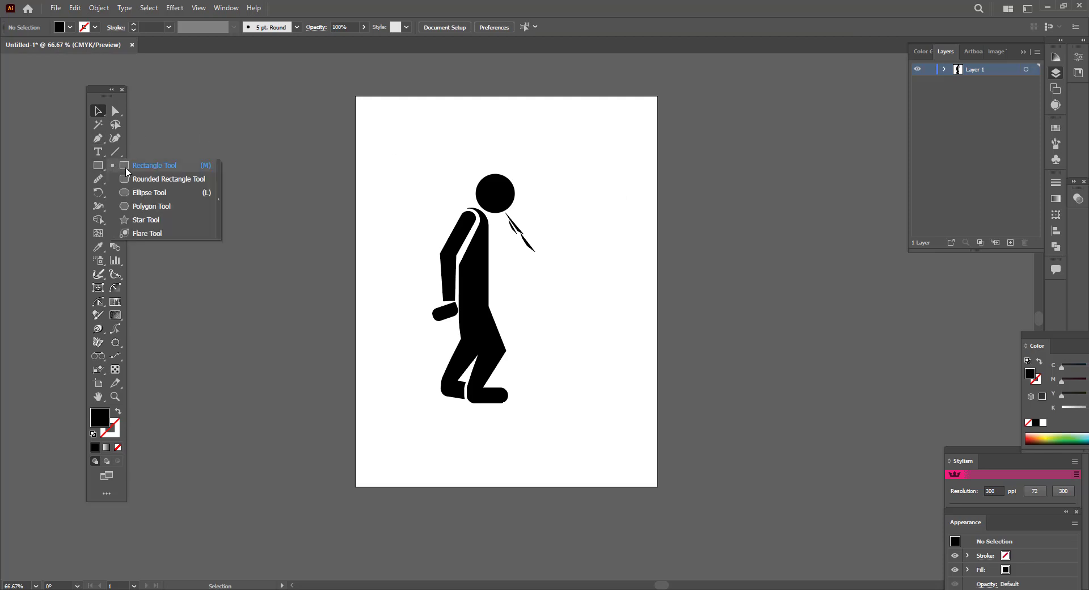
Draw a rectangle on the chest for another arm, tilt it about 24° and move it toward the shoulder
{"action": "left_click_drag", "start_coordinate": [102, 168], "coordinate": [125, 163]}
{"action": "left_click_drag", "start_coordinate": [491, 226], "coordinate": [506, 275]}
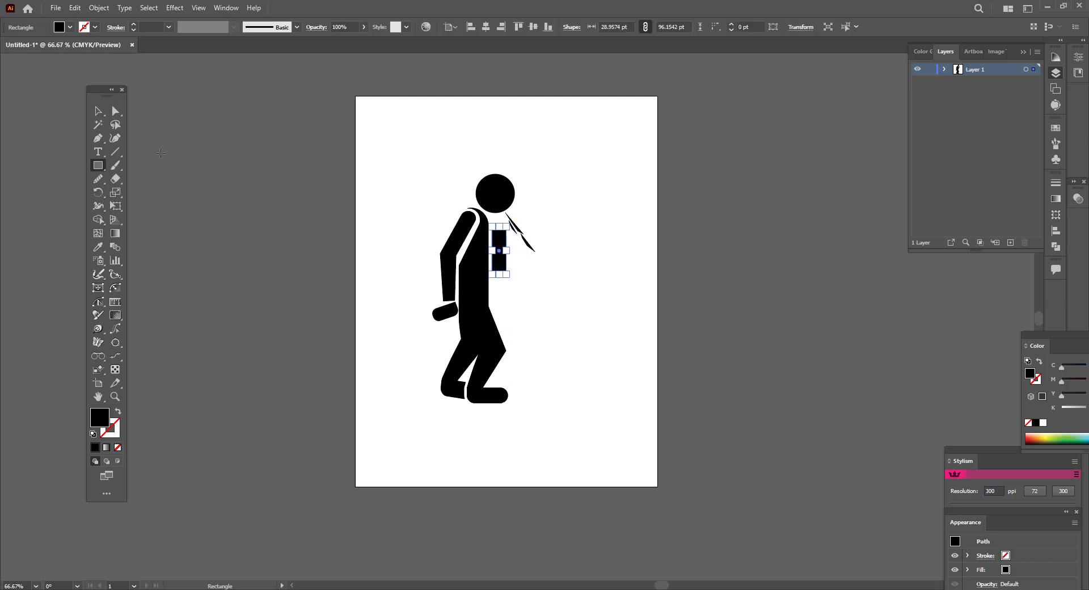
{"action": "key", "text": "a"}
{"action": "key", "text": "v"}
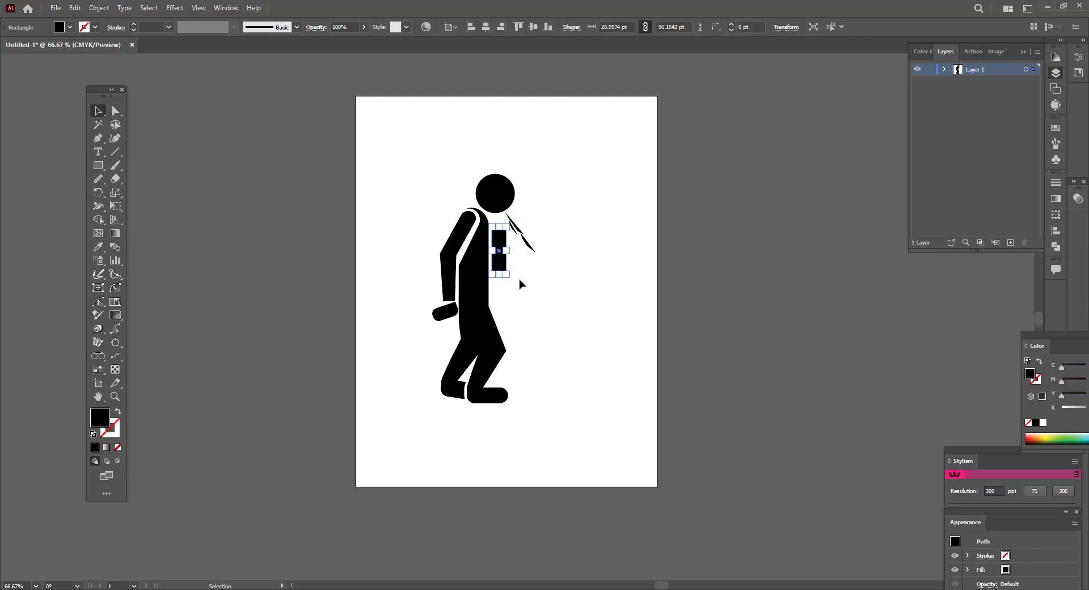
{"action": "left_click_drag", "start_coordinate": [515, 277], "coordinate": [518, 280]}
{"action": "left_click_drag", "start_coordinate": [500, 241], "coordinate": [500, 236]}
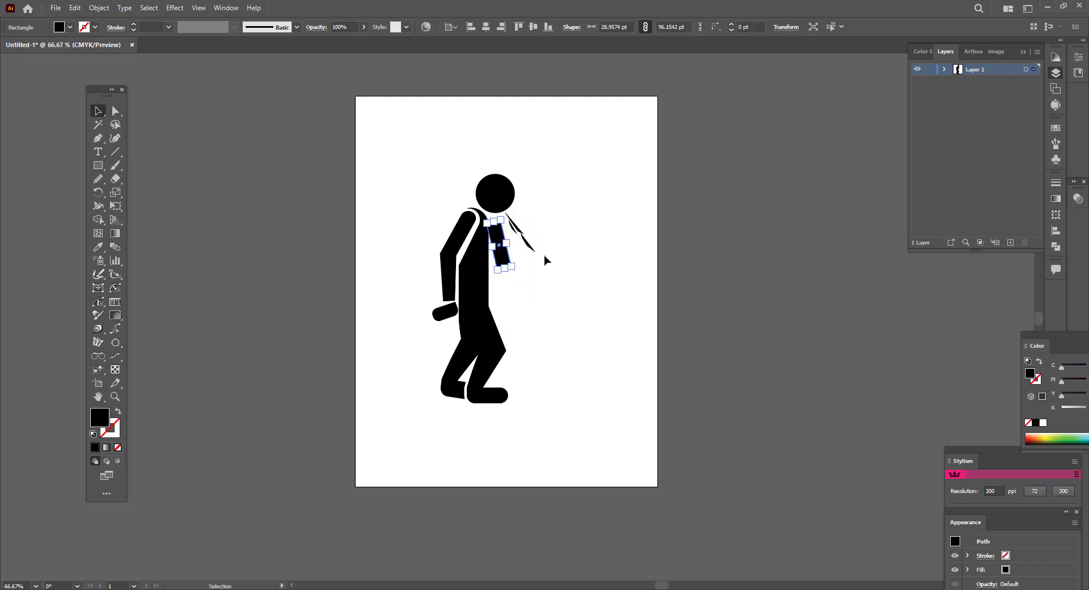
{"action": "key", "text": "ctrl+="}
{"action": "key", "text": "ctrl+="}
{"action": "key", "text": "ctrl+="}
{"action": "mouse_move", "coordinate": [353, 256]}
{"action": "left_mouse_down"}
{"action": "mouse_move", "coordinate": [340, 243]}
{"action": "mouse_move", "coordinate": [292, 298]}
{"action": "left_mouse_up"}
Round the rectangle's top corners and fit the new arm against the shoulder
{"action": "left_click", "coordinate": [320, 198]}
{"action": "left_click", "coordinate": [332, 211]}
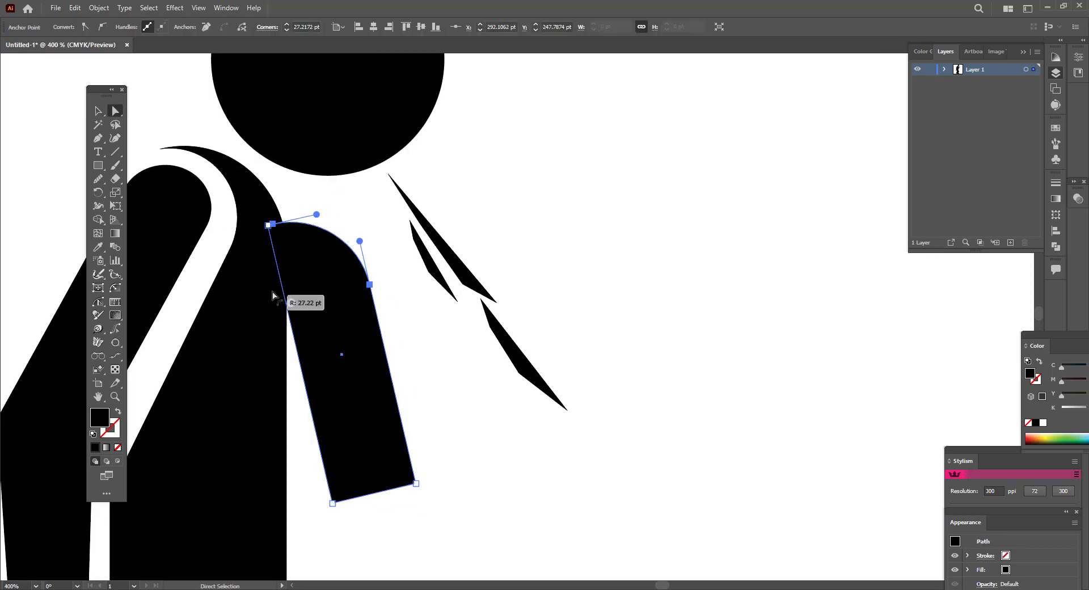
{"action": "key", "text": "v"}
{"action": "left_click", "coordinate": [369, 236]}
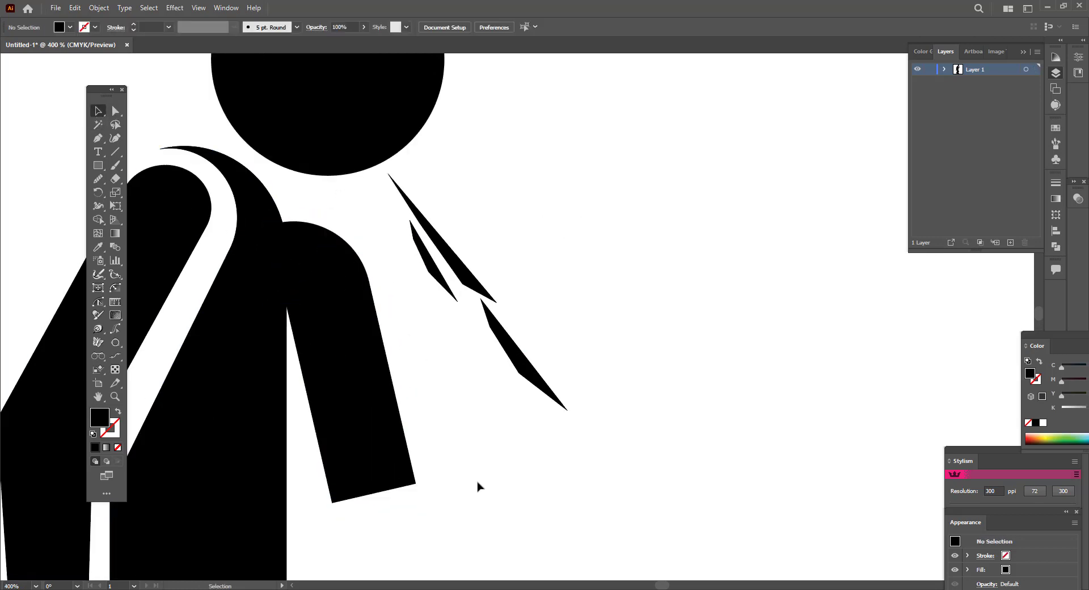
{"action": "key", "text": "ctrl+minus"}
{"action": "key", "text": "ctrl+minus"}
{"action": "key", "text": "ctrl+minus"}
{"action": "scroll", "coordinate": [490, 520], "scroll_direction": "up", "scroll_amount": 2}
{"action": "left_click_drag", "start_coordinate": [422, 340], "coordinate": [432, 369]}
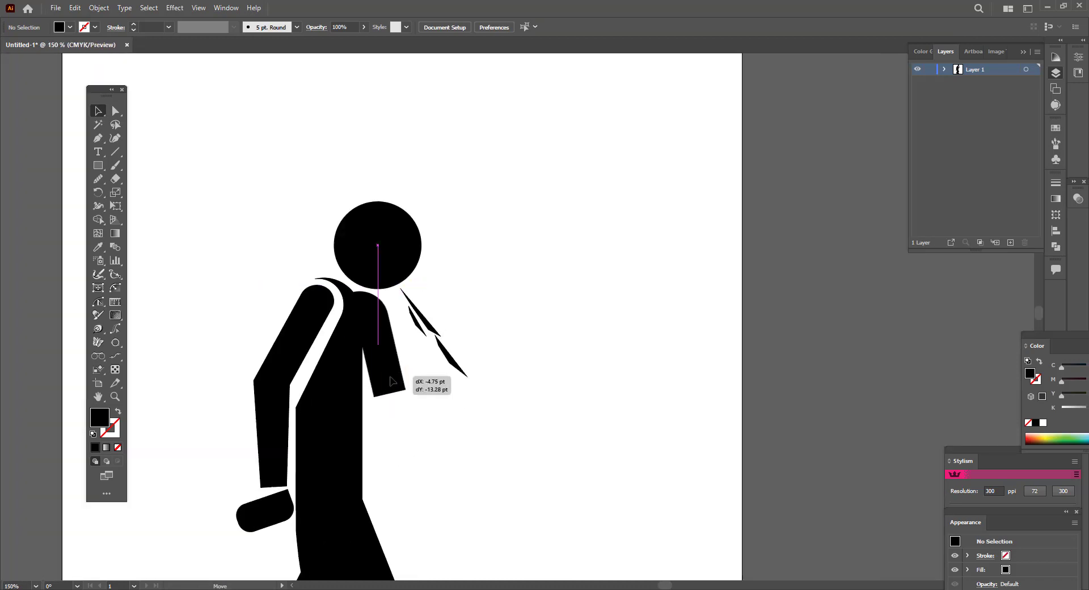
{"action": "scroll", "coordinate": [410, 445], "scroll_direction": "down", "scroll_amount": 4}
{"action": "scroll", "coordinate": [410, 445], "scroll_direction": "up", "scroll_amount": 4}
{"action": "left_click", "coordinate": [361, 308]}
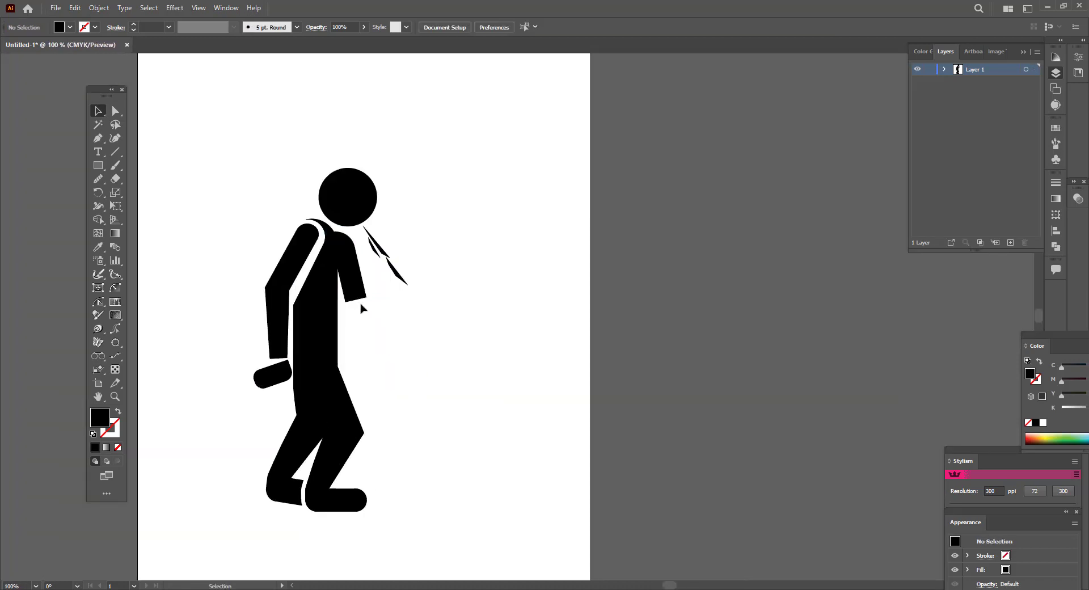
Angle the arm piece outward as a forearm and put a rotated copy of the hand at its wrist
{"action": "left_click", "coordinate": [351, 288]}
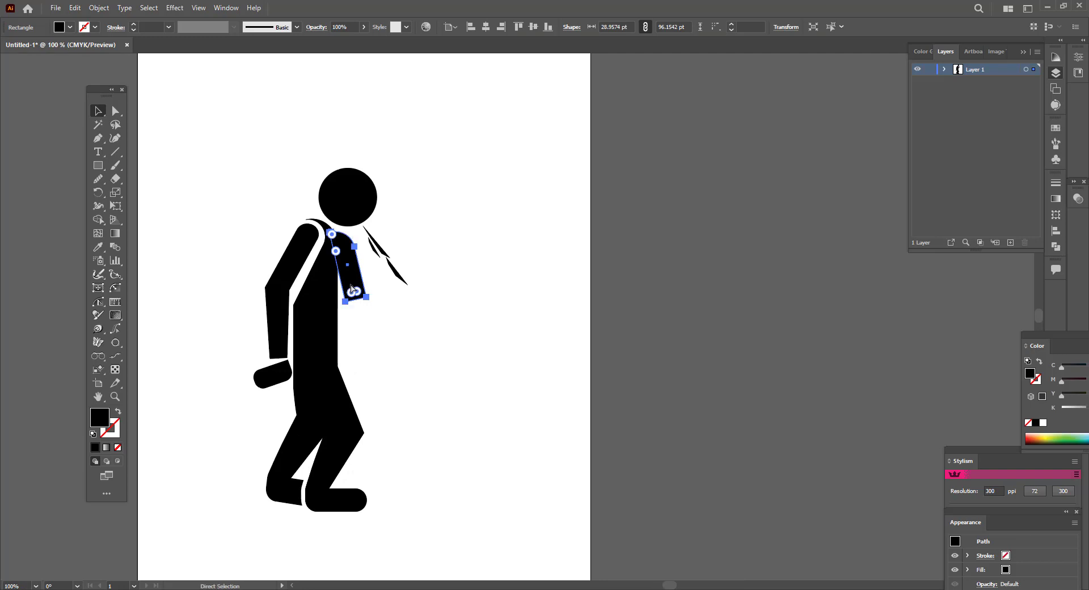
{"action": "mouse_move", "coordinate": [351, 289]}
{"action": "left_mouse_down"}
{"action": "mouse_move", "coordinate": [457, 450]}
{"action": "mouse_move", "coordinate": [414, 347]}
{"action": "left_mouse_up"}
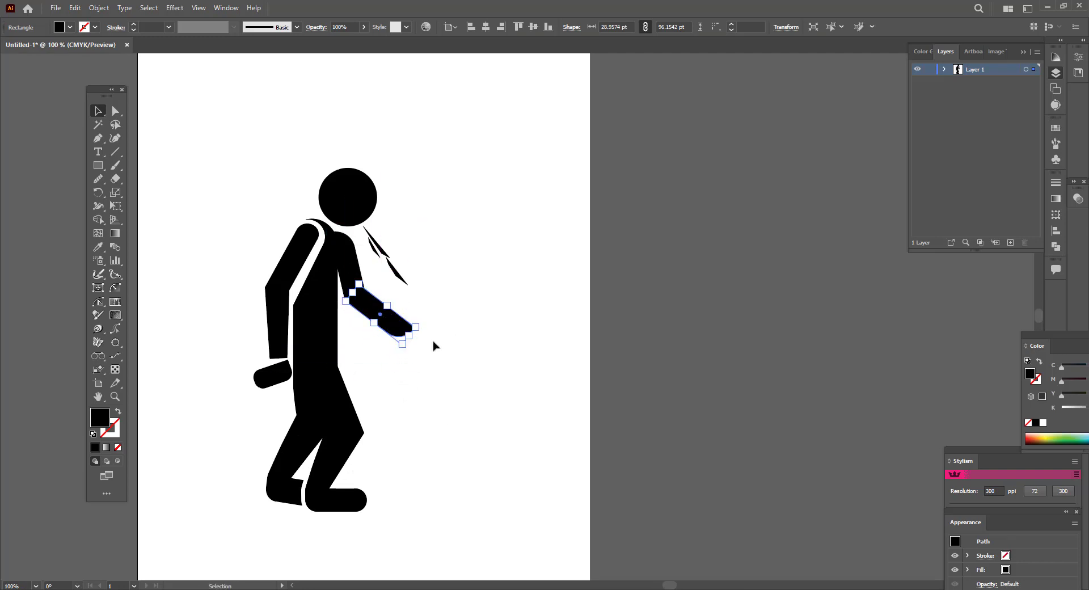
{"action": "left_click", "coordinate": [453, 351]}
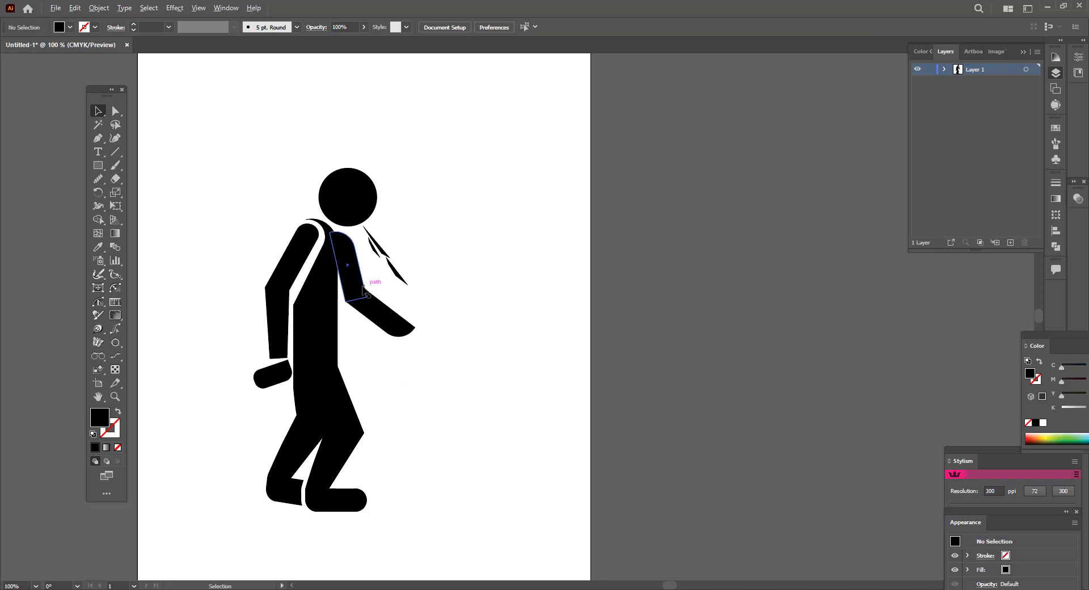
{"action": "scroll", "coordinate": [364, 289], "scroll_direction": "up", "scroll_amount": 5}
{"action": "scroll", "coordinate": [513, 331], "scroll_direction": "down", "scroll_amount": 5}
{"action": "scroll", "coordinate": [508, 329], "scroll_direction": "up", "scroll_amount": 1}
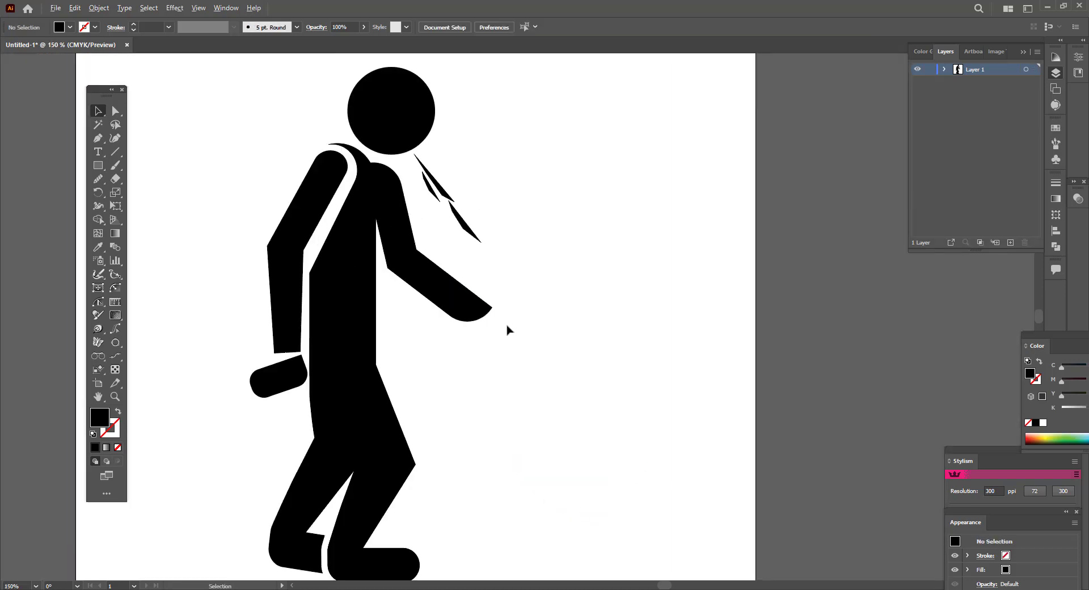
{"action": "left_click_drag", "start_coordinate": [277, 389], "coordinate": [496, 365]}
{"action": "mouse_move", "coordinate": [529, 318]}
{"action": "left_mouse_down"}
{"action": "mouse_move", "coordinate": [530, 302]}
{"action": "mouse_move", "coordinate": [583, 401]}
{"action": "mouse_move", "coordinate": [539, 284]}
{"action": "mouse_move", "coordinate": [397, 281]}
{"action": "mouse_move", "coordinate": [481, 287]}
{"action": "left_mouse_up"}
Reflect the new hand and rotate it into position at the wrist
{"action": "right_click", "coordinate": [499, 350]}
{"action": "mouse_move", "coordinate": [534, 277]}
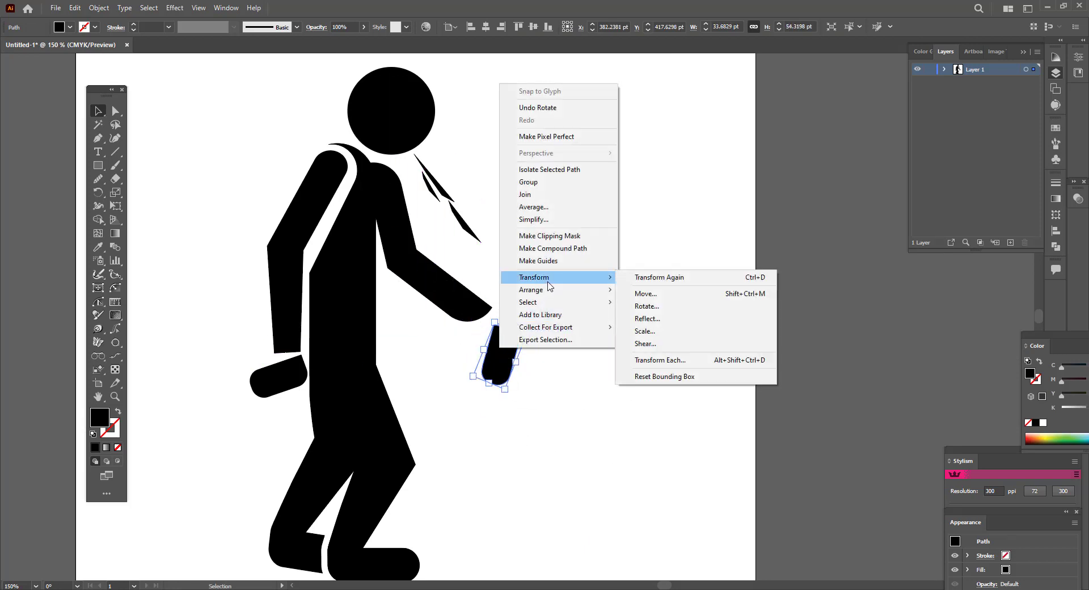
{"action": "left_click", "coordinate": [647, 319]}
{"action": "left_click", "coordinate": [591, 338]}
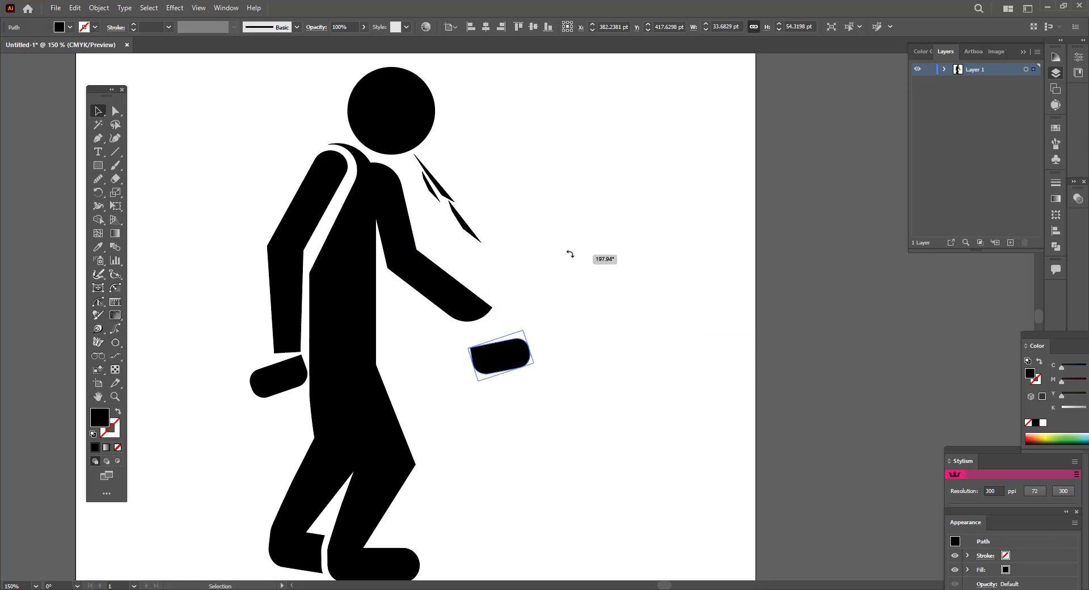
{"action": "mouse_move", "coordinate": [499, 356]}
{"action": "left_mouse_down"}
{"action": "mouse_move", "coordinate": [514, 340]}
{"action": "mouse_move", "coordinate": [499, 340]}
{"action": "mouse_move", "coordinate": [506, 328]}
{"action": "left_mouse_up"}
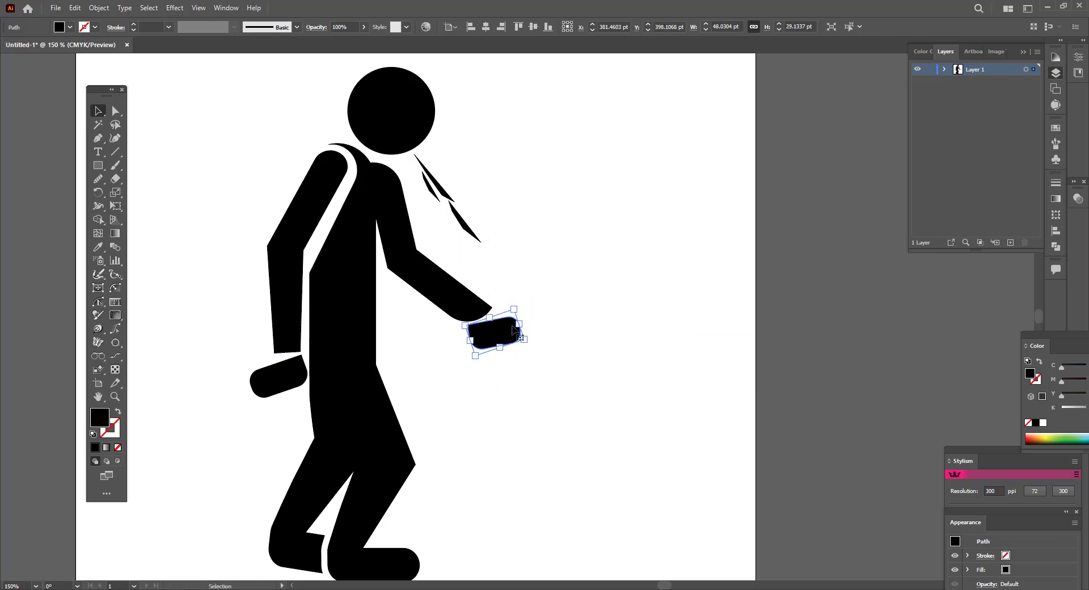
Group the hand with the forearm and upper arm, then nudge the group slightly
{"action": "left_click", "coordinate": [437, 255], "text": "shift"}
{"action": "left_click", "coordinate": [389, 213], "text": "shift"}
{"action": "key", "text": "ctrl"}
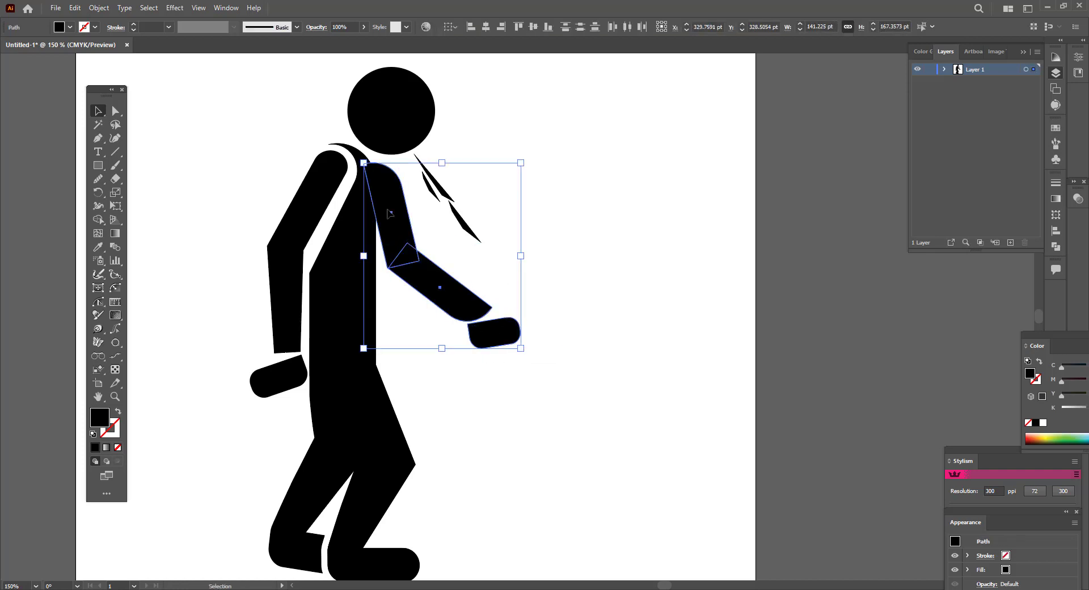
{"action": "key", "text": "ctrl+g"}
{"action": "left_click_drag", "start_coordinate": [388, 197], "coordinate": [385, 198]}
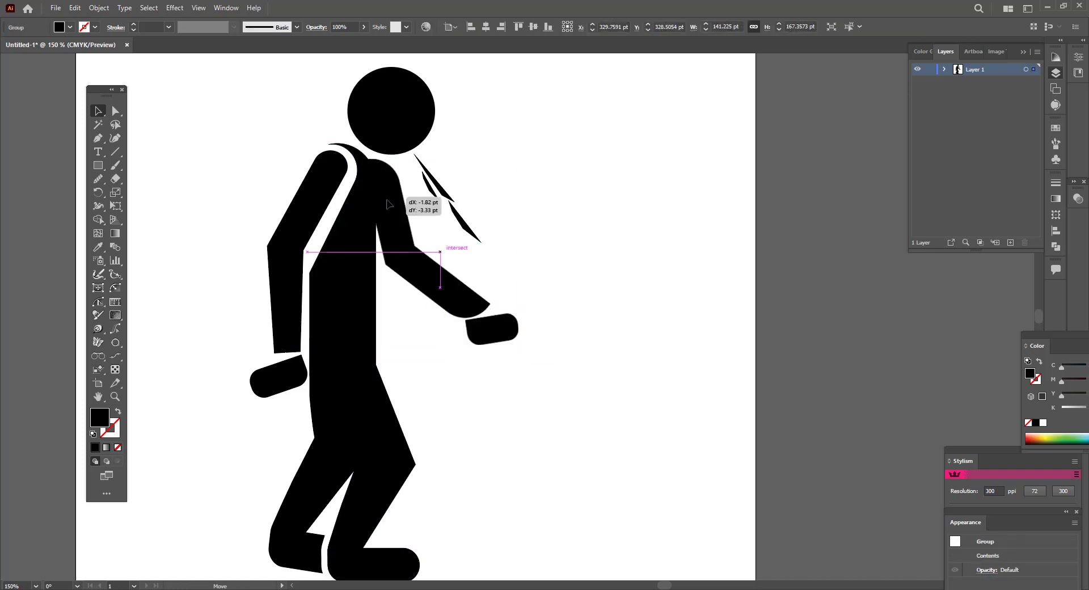
Ungroup, rotate the hand to lie more horizontally, regroup the whole arm and nudge it up
{"action": "right_click", "coordinate": [503, 328]}
{"action": "left_click", "coordinate": [533, 423]}
{"action": "left_click", "coordinate": [491, 333]}
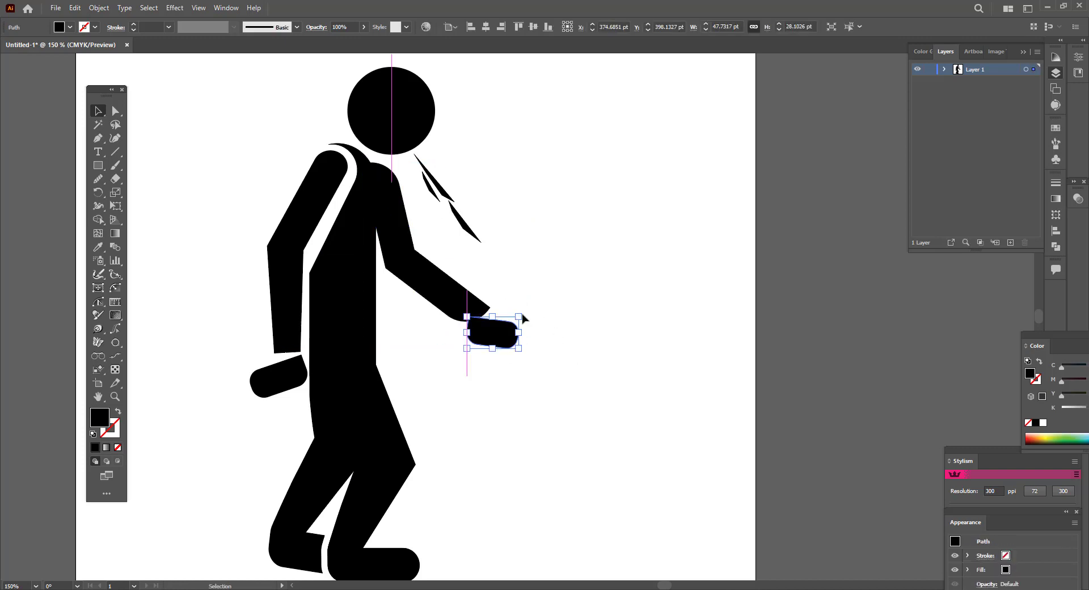
{"action": "left_click_drag", "start_coordinate": [520, 302], "coordinate": [536, 319]}
{"action": "left_click", "coordinate": [592, 313]}
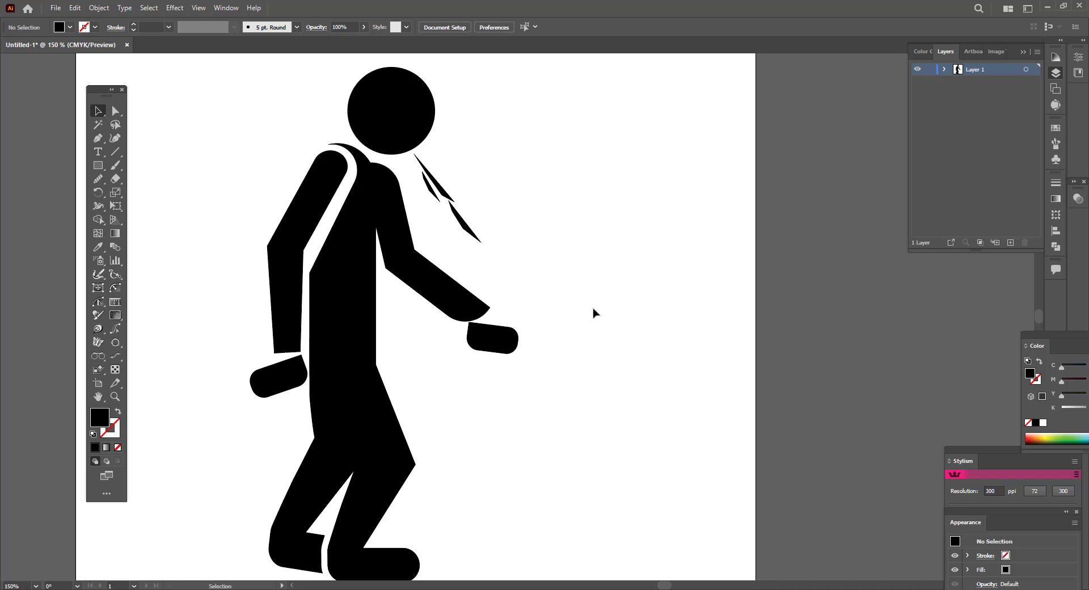
{"action": "left_click", "coordinate": [515, 349]}
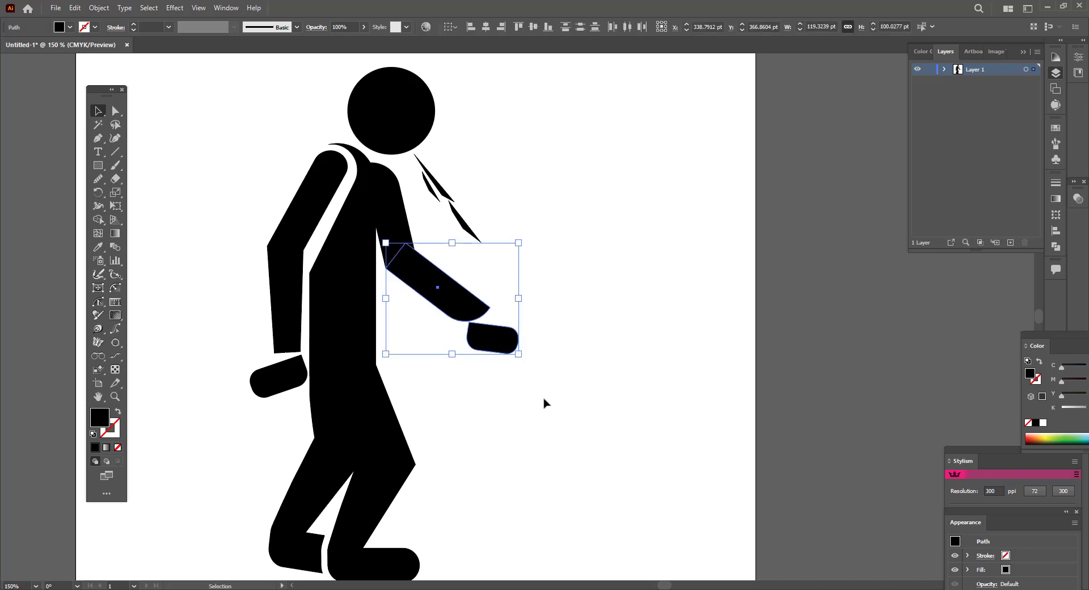
{"action": "left_click", "coordinate": [396, 229], "text": "shift"}
{"action": "key", "text": "ctrl+g"}
{"action": "left_click_drag", "start_coordinate": [399, 241], "coordinate": [396, 234]}
With the Curvature Tool, drag the torso's shoulder anchors outward and upward into a rounded curve
{"action": "left_click", "coordinate": [390, 163]}
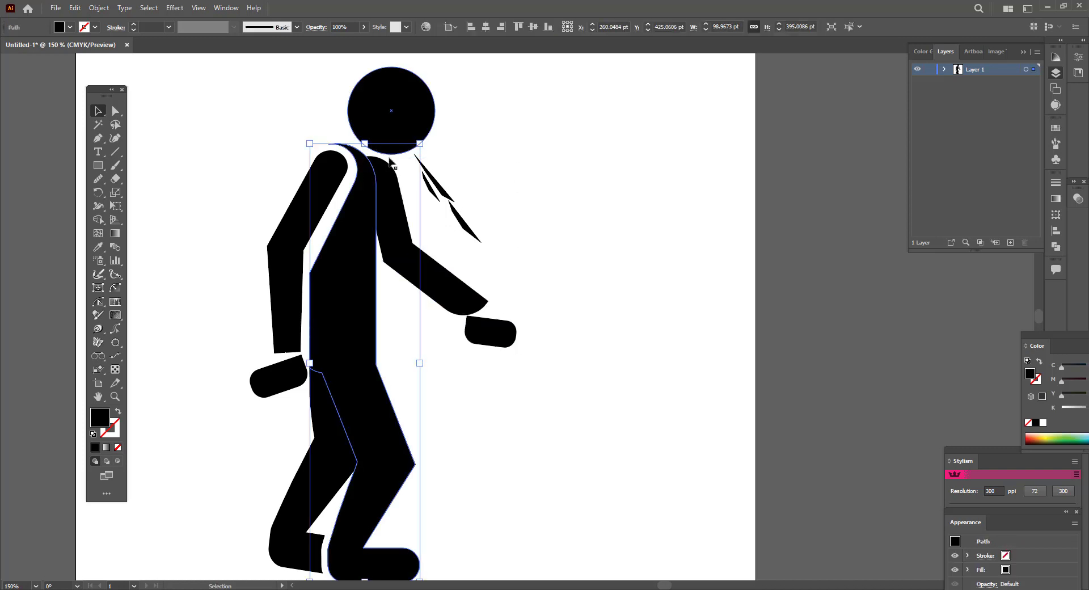
{"action": "left_click", "coordinate": [98, 139]}
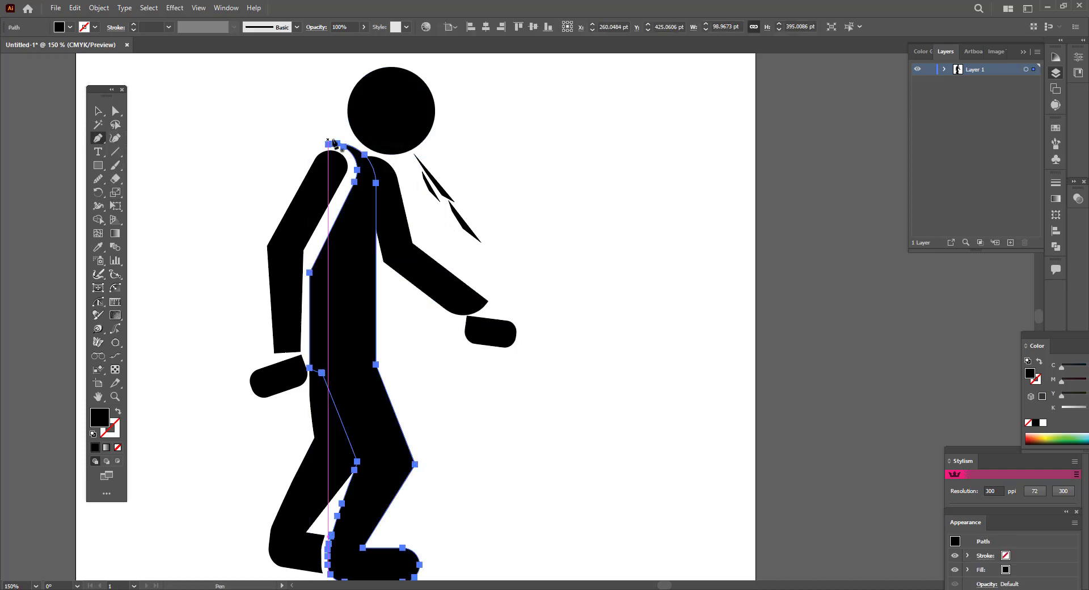
{"action": "left_click", "coordinate": [115, 139]}
{"action": "scroll", "coordinate": [383, 160], "scroll_direction": "up", "scroll_amount": 4, "text": "alt"}
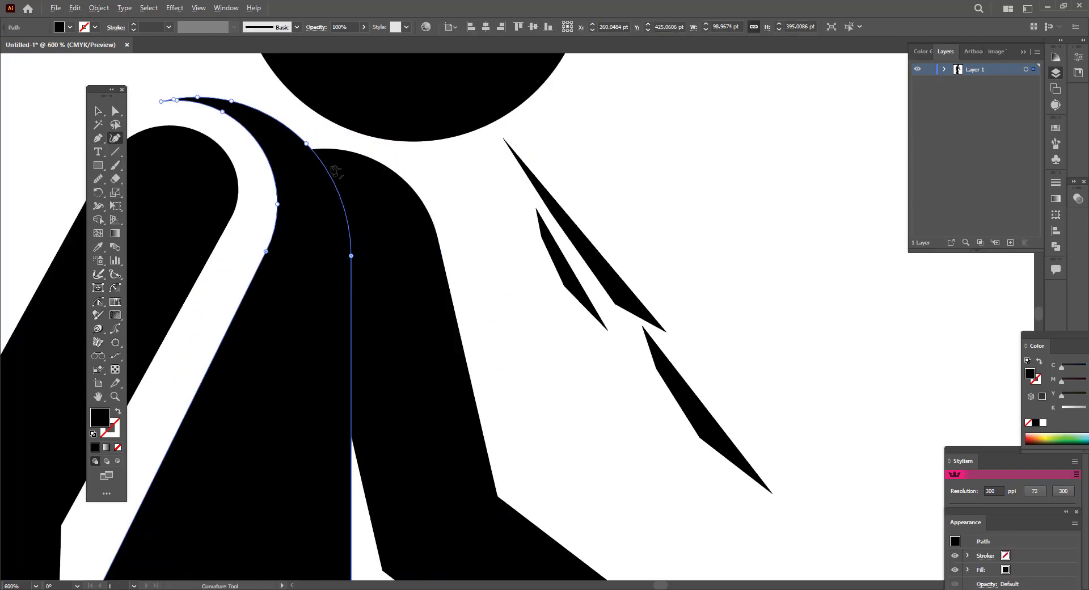
{"action": "left_click_drag", "start_coordinate": [333, 165], "coordinate": [362, 168]}
{"action": "left_click_drag", "start_coordinate": [306, 143], "coordinate": [330, 136]}
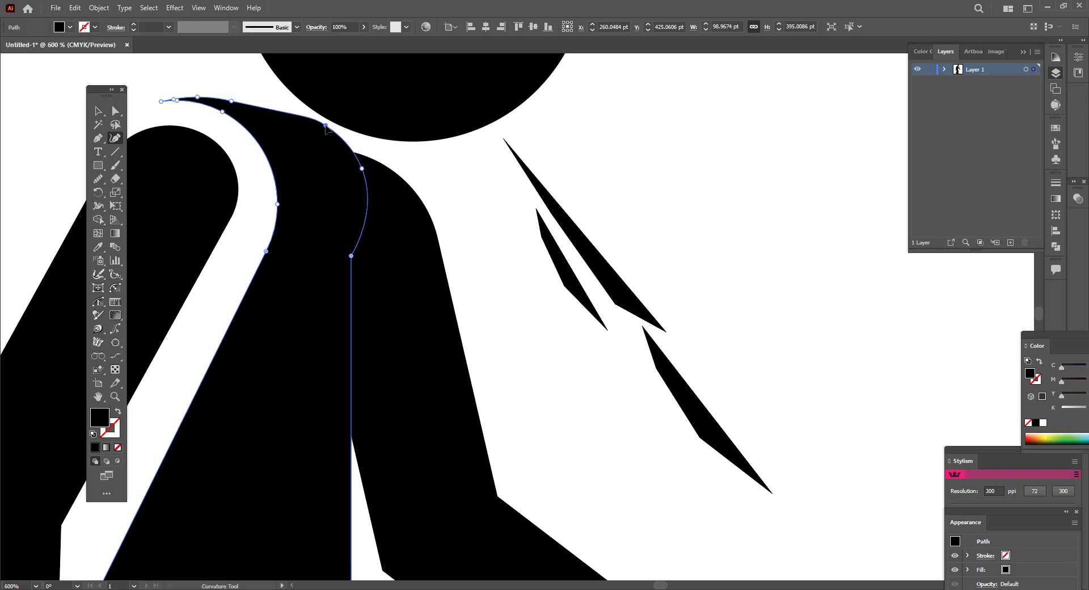
{"action": "mouse_move", "coordinate": [232, 101]}
{"action": "left_mouse_down"}
{"action": "mouse_move", "coordinate": [235, 90]}
{"action": "mouse_move", "coordinate": [180, 90]}
{"action": "mouse_move", "coordinate": [206, 86]}
{"action": "left_mouse_up"}
{"action": "left_click_drag", "start_coordinate": [317, 125], "coordinate": [316, 117]}
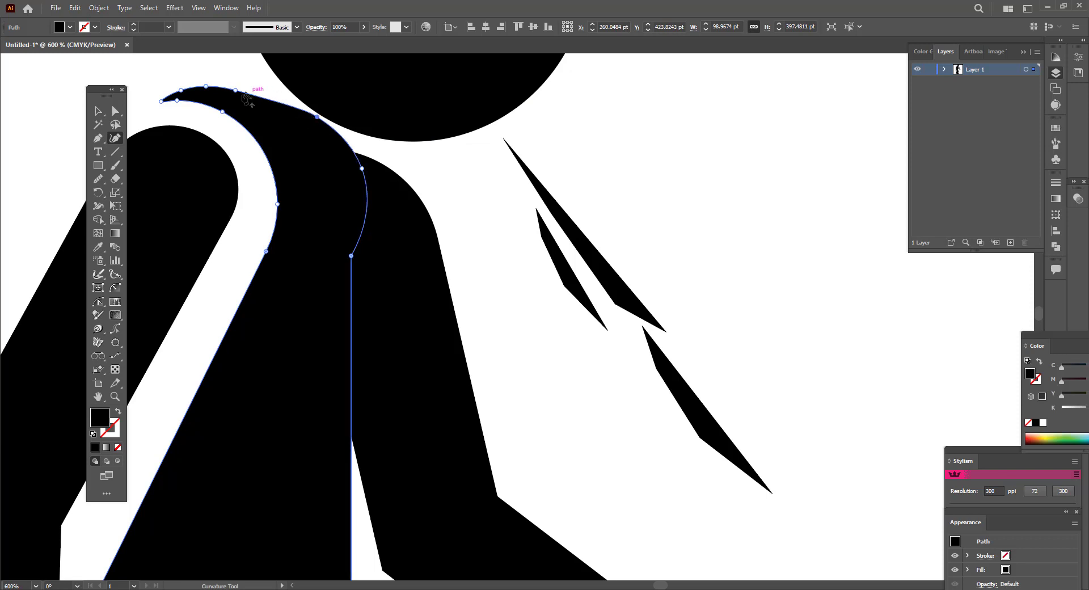
{"action": "left_click_drag", "start_coordinate": [235, 89], "coordinate": [238, 86]}
Return to the Selection tool, fit the artboard in view and select the head circle
{"action": "left_click", "coordinate": [101, 113]}
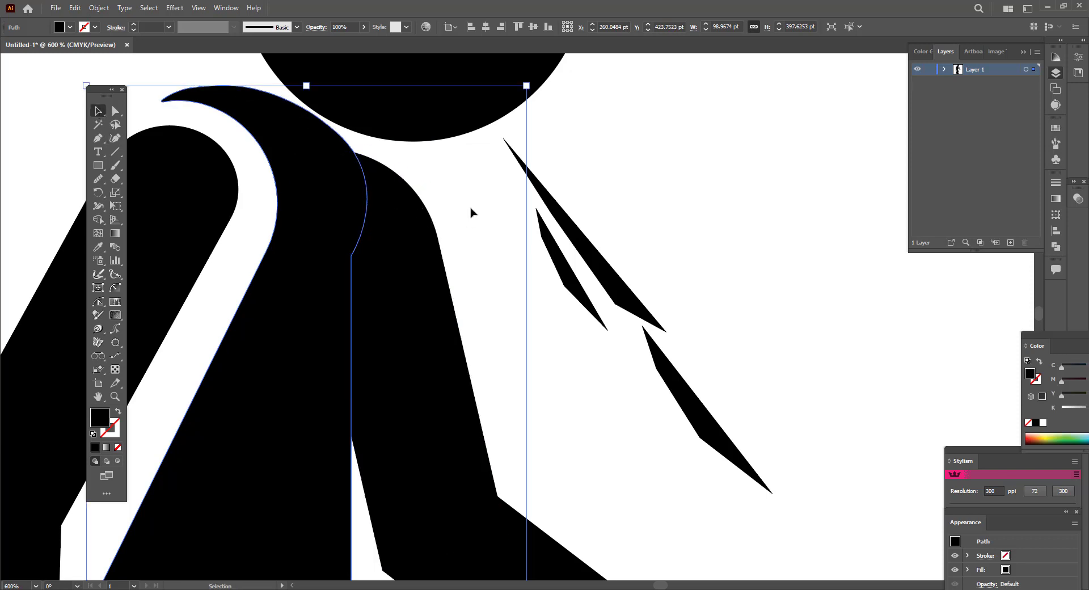
{"action": "key", "text": "ctrl+0"}
{"action": "scroll", "coordinate": [479, 201], "scroll_direction": "up", "scroll_amount": 1}
{"action": "left_click", "coordinate": [445, 165]}
Move the head and spit drops together slightly to the right with a small tilt
{"action": "left_click", "coordinate": [465, 215], "text": "shift"}
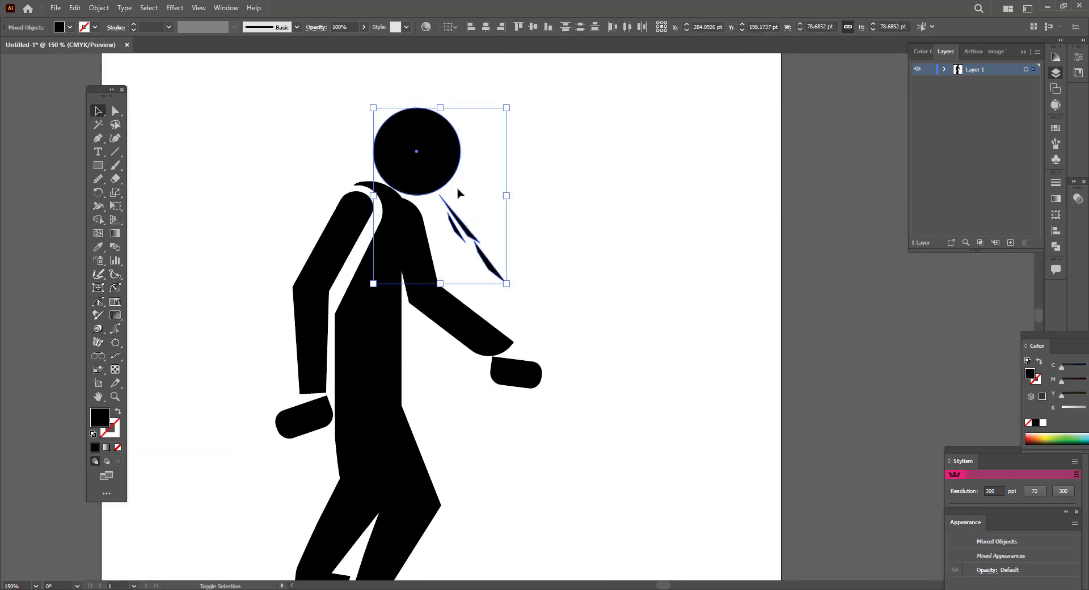
{"action": "left_click_drag", "start_coordinate": [457, 190], "coordinate": [471, 187]}
{"action": "left_click_drag", "start_coordinate": [525, 102], "coordinate": [524, 103]}
{"action": "left_click_drag", "start_coordinate": [457, 149], "coordinate": [461, 149]}
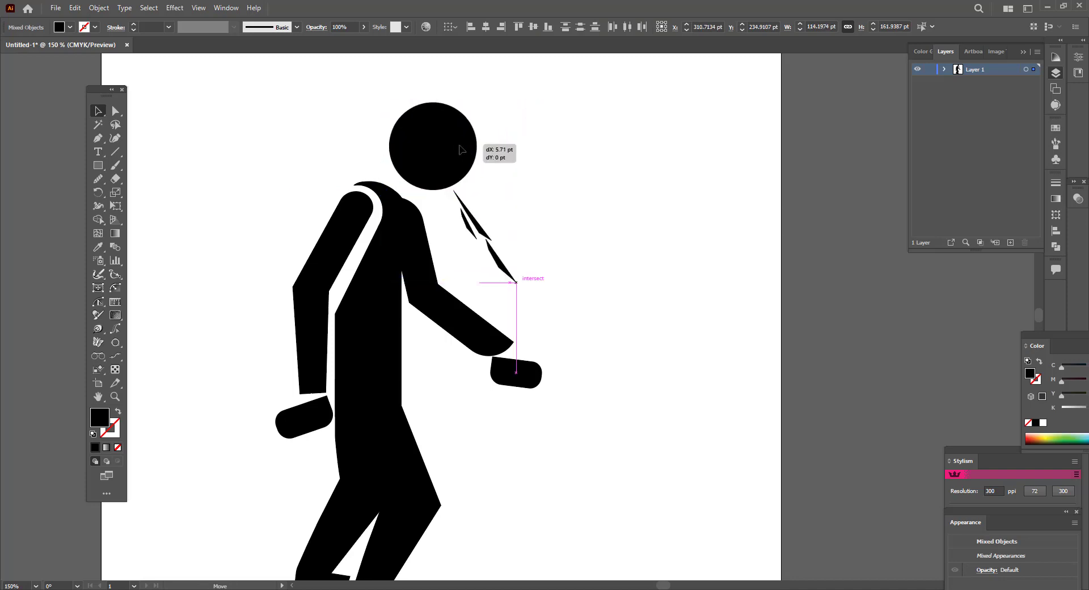
{"action": "left_click", "coordinate": [595, 306]}
Rotate the arm-and-hand group downward and settle it against the front of the torso
{"action": "left_click", "coordinate": [492, 339]}
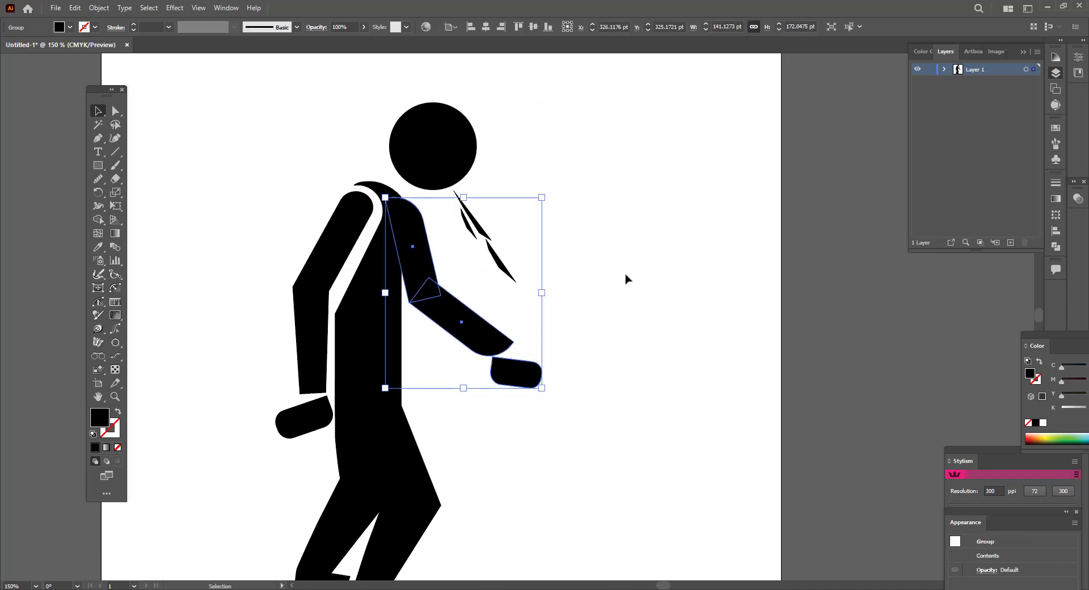
{"action": "left_click_drag", "start_coordinate": [546, 195], "coordinate": [463, 340]}
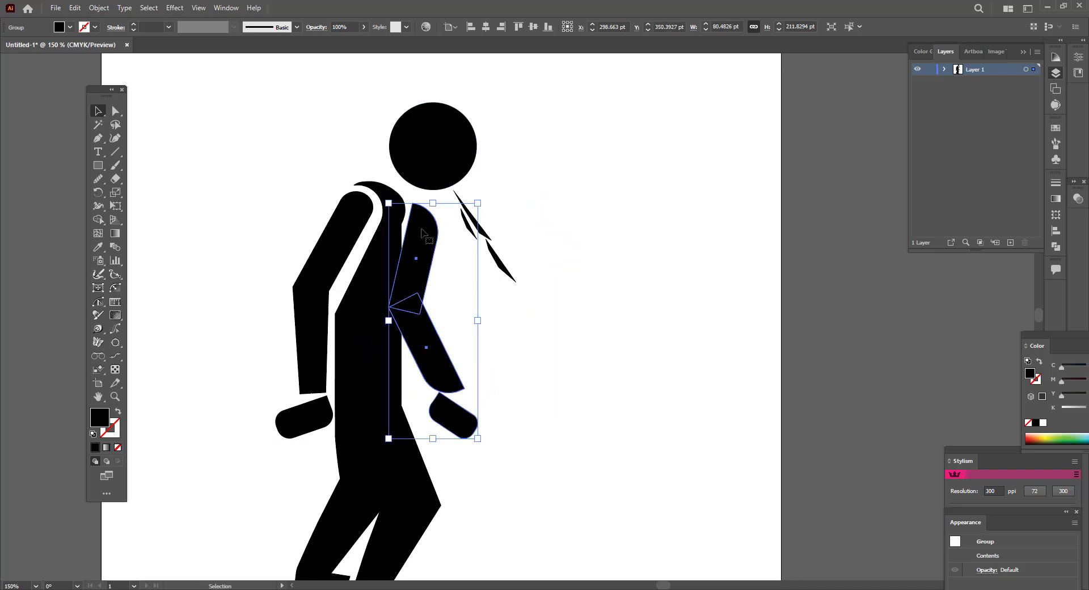
{"action": "left_click_drag", "start_coordinate": [422, 232], "coordinate": [392, 226]}
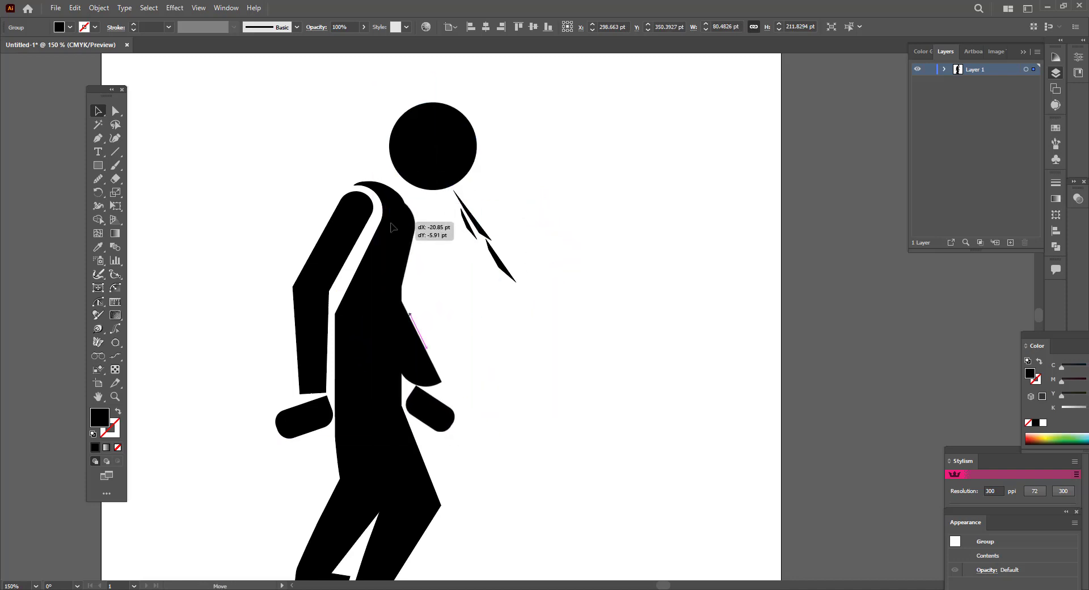
{"action": "left_click_drag", "start_coordinate": [391, 226], "coordinate": [387, 222]}
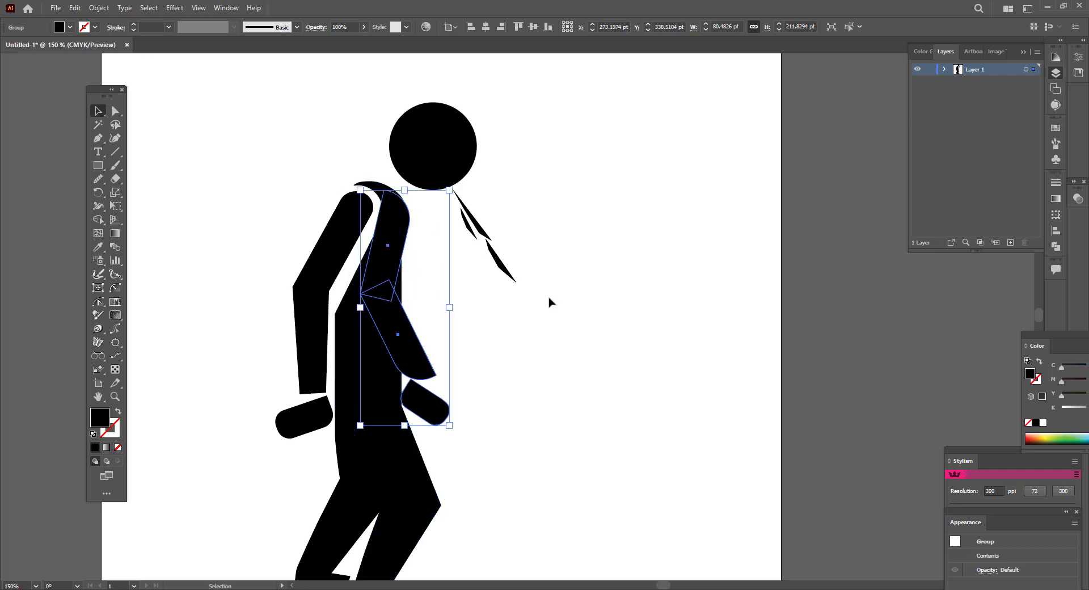
{"action": "left_click", "coordinate": [549, 301]}
Select the whole figure and zoom in and out to review the pose
{"action": "key", "text": "ctrl+a"}
{"action": "scroll", "coordinate": [398, 229], "scroll_direction": "up", "scroll_amount": 4}
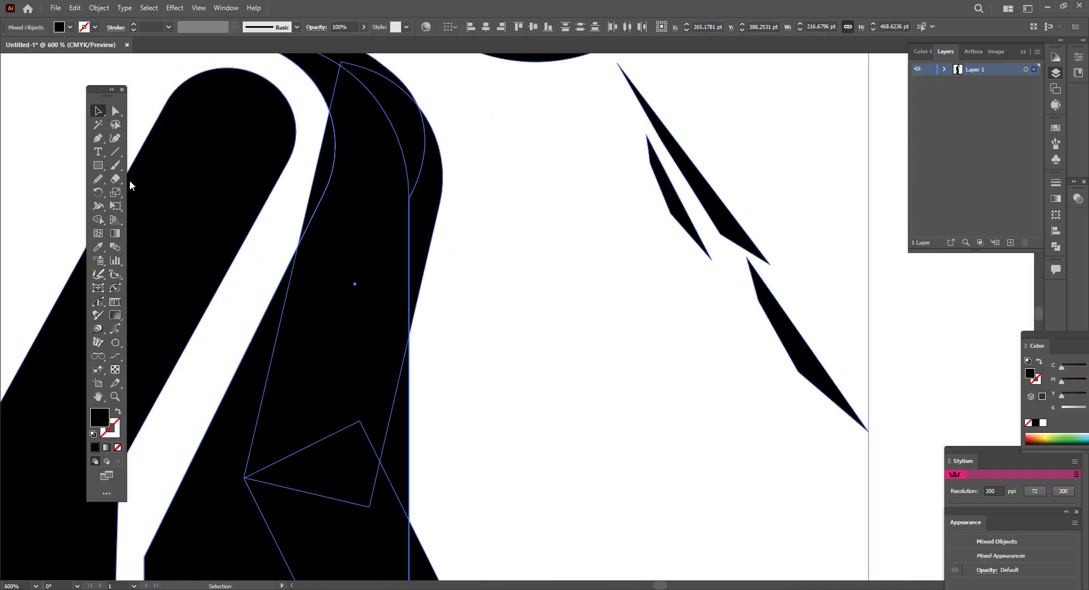
{"action": "scroll", "coordinate": [340, 164], "scroll_direction": "down", "scroll_amount": 4}
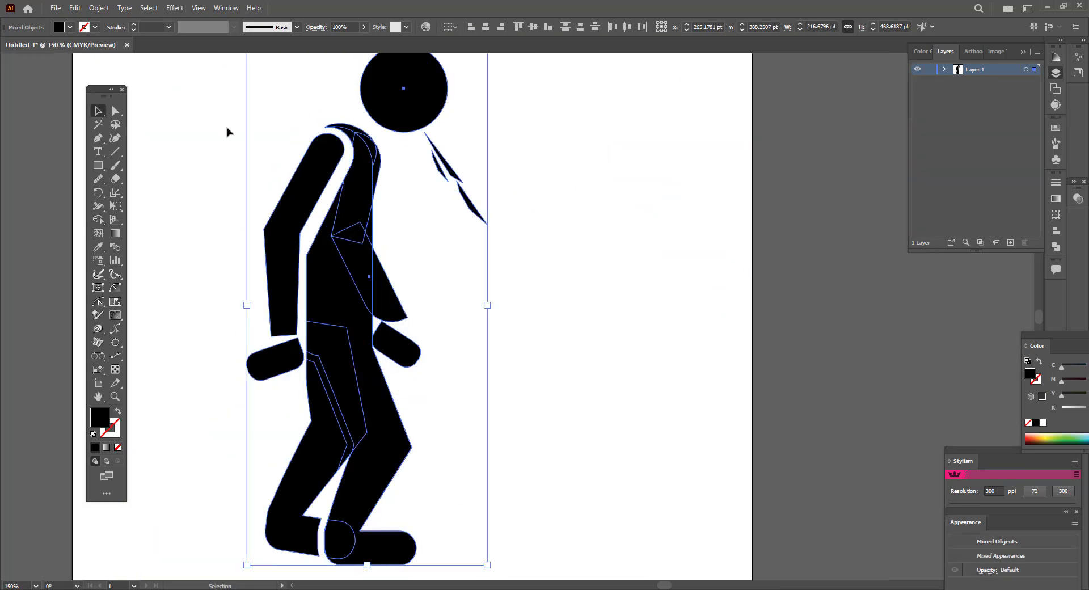
{"action": "left_click", "coordinate": [546, 227]}
{"action": "scroll", "coordinate": [549, 259], "scroll_direction": "down", "scroll_amount": 2}
{"action": "scroll", "coordinate": [584, 264], "scroll_direction": "up", "scroll_amount": 1}
Nudge the hand down-right and delete the stray forearm shape over the torso
{"action": "left_click", "coordinate": [400, 401]}
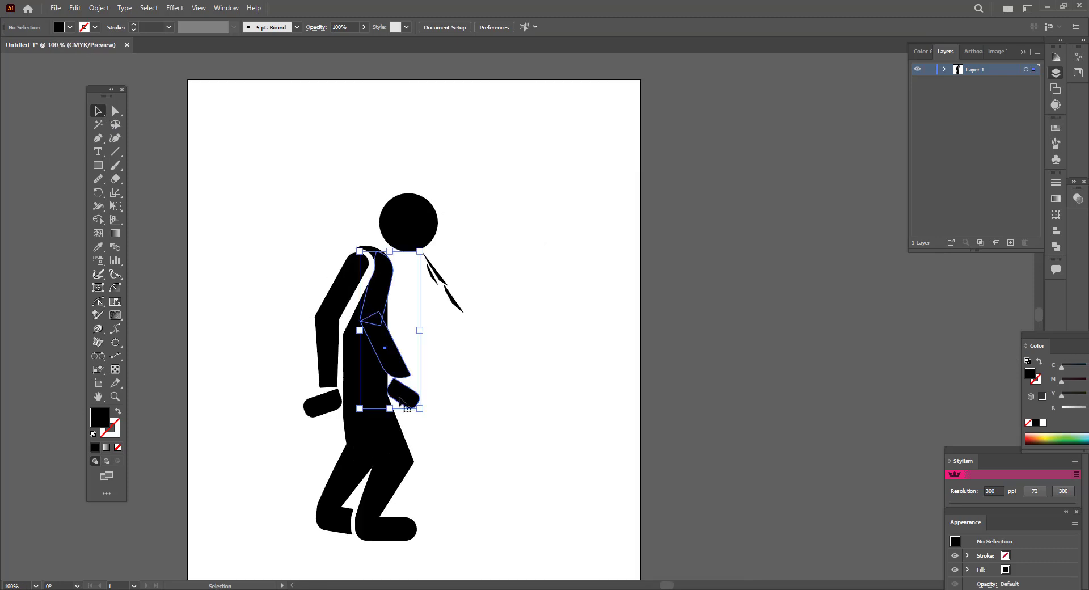
{"action": "scroll", "coordinate": [399, 401], "scroll_direction": "up", "scroll_amount": 2}
{"action": "right_click", "coordinate": [403, 399]}
{"action": "left_click_drag", "start_coordinate": [406, 411], "coordinate": [412, 414]}
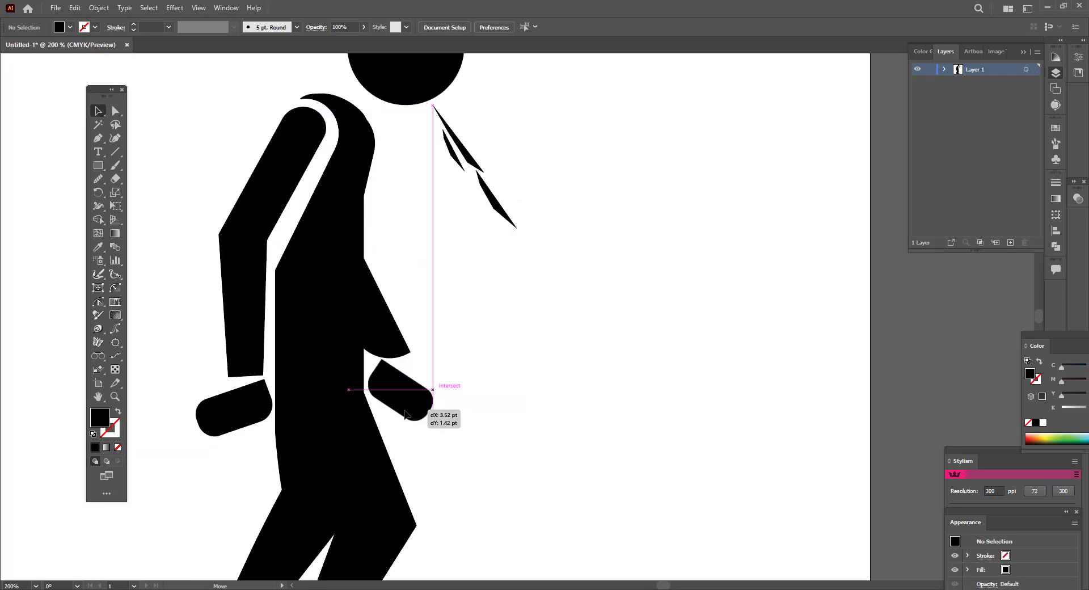
{"action": "left_click", "coordinate": [371, 300]}
{"action": "key", "text": "Delete"}
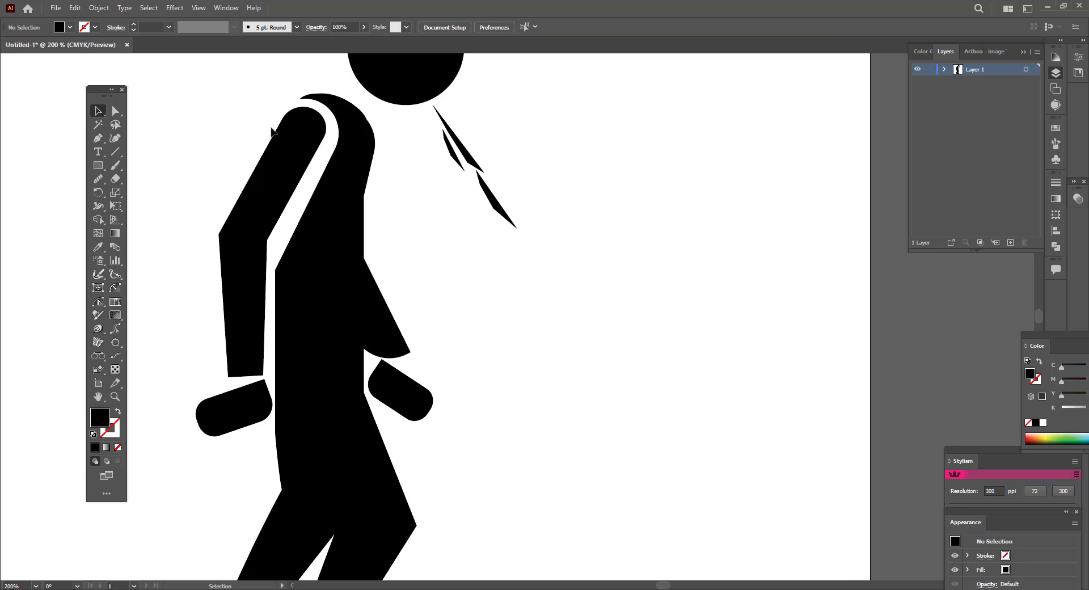
Move the spit drops down and away from the mouth
{"action": "key", "text": "ctrl+0"}
{"action": "left_click", "coordinate": [358, 227]}
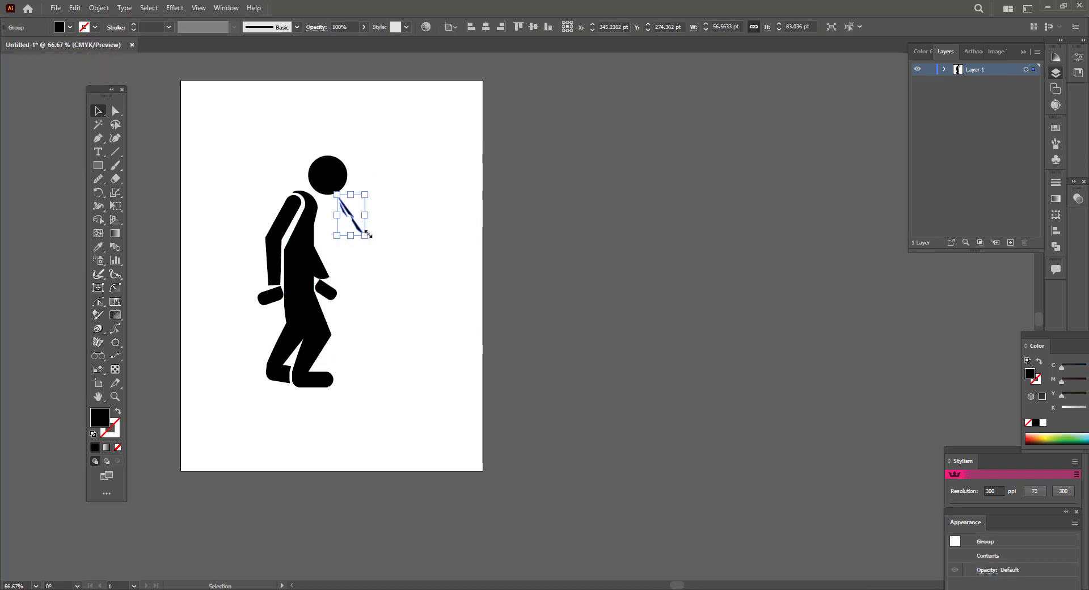
{"action": "left_click_drag", "start_coordinate": [350, 217], "coordinate": [364, 242]}
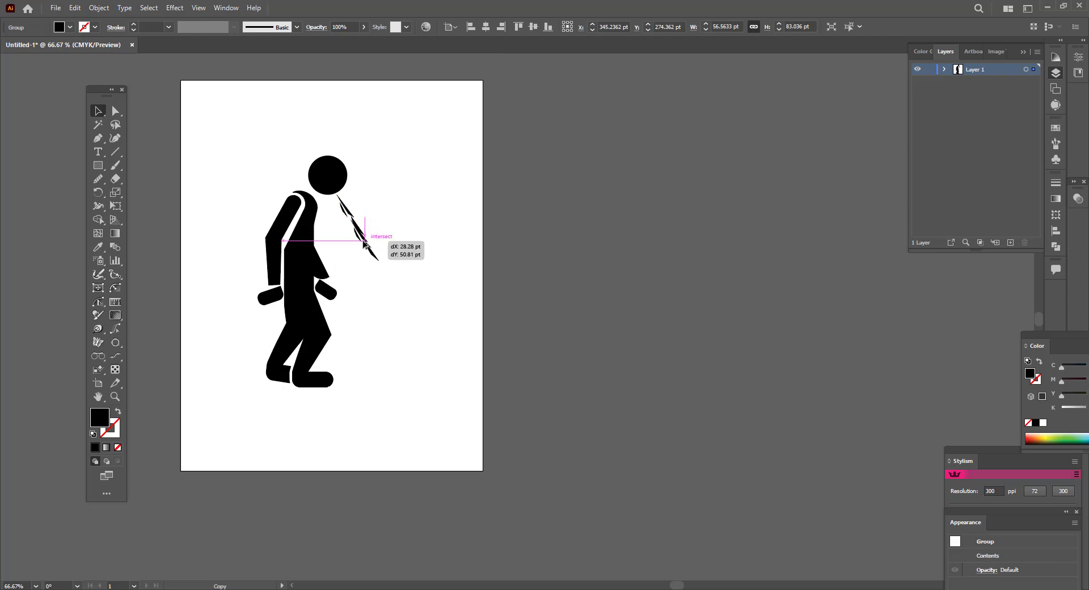
{"action": "left_click", "coordinate": [24, 178]}
Marquee-select the whole figure, shift it down-right and scale it up
{"action": "left_click_drag", "start_coordinate": [230, 111], "coordinate": [518, 516]}
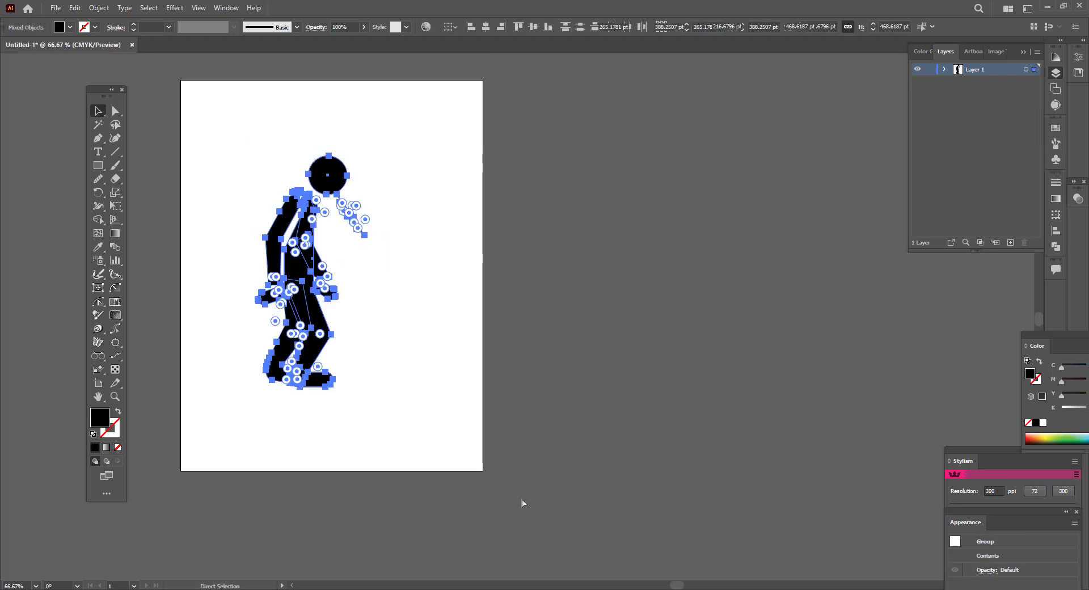
{"action": "left_click_drag", "start_coordinate": [320, 281], "coordinate": [335, 293]}
{"action": "left_click_drag", "start_coordinate": [389, 155], "coordinate": [419, 122]}
{"action": "left_click", "coordinate": [450, 226]}
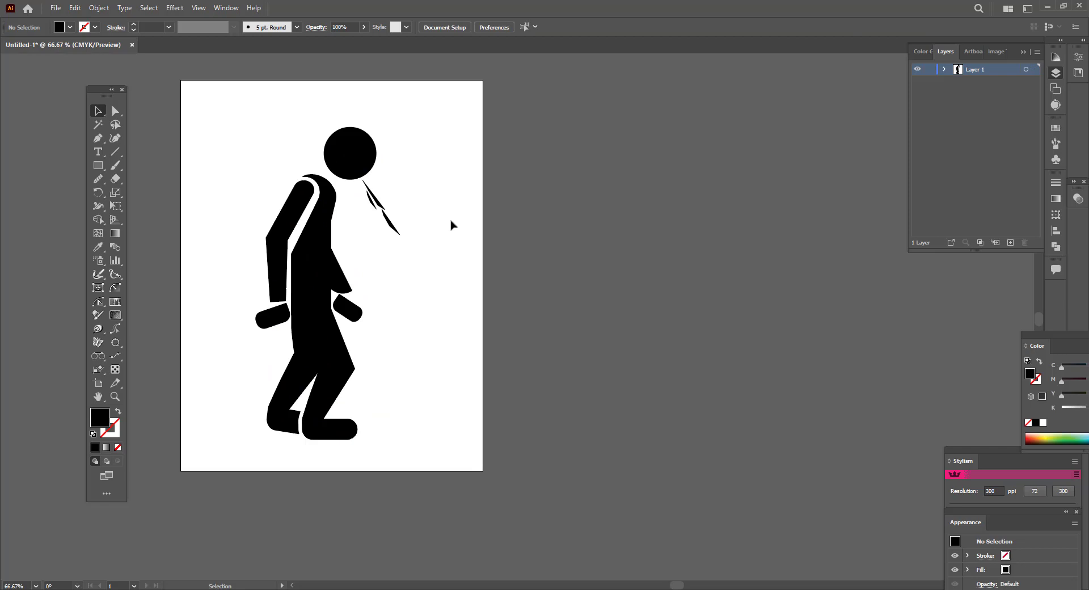
Scale the figure down around its centre to roughly 207 × 447 pt
{"action": "left_click", "coordinate": [338, 171]}
{"action": "key", "text": "ctrl+0"}
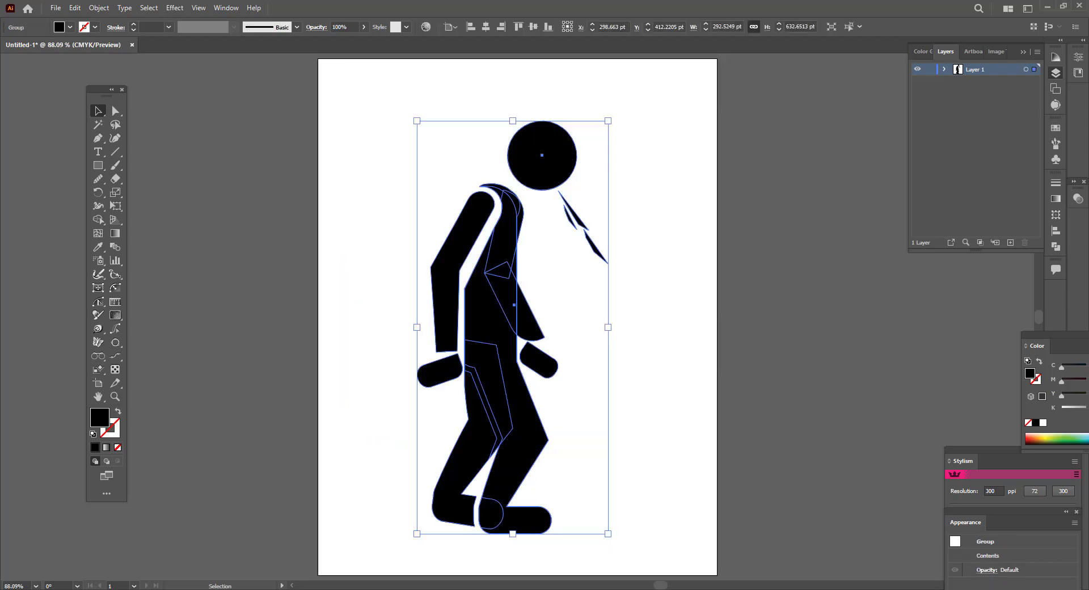
{"action": "left_click_drag", "start_coordinate": [605, 120], "coordinate": [581, 179]}
{"action": "left_click", "coordinate": [614, 253]}
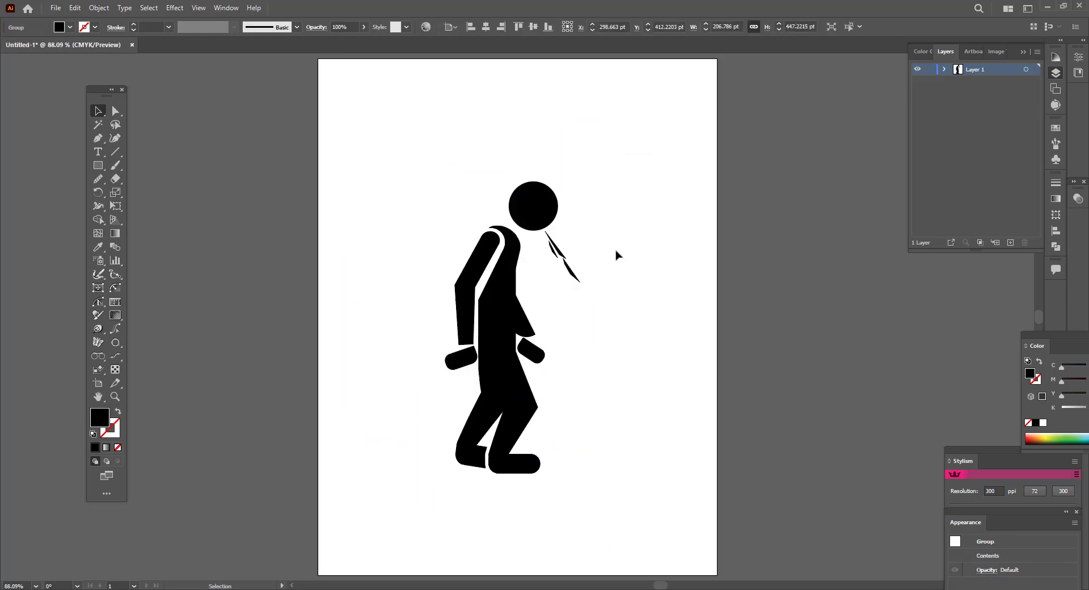
{"action": "key", "text": "ctrl+1"}
Nudge the whole figure slightly higher on the page and view it at 100%
{"action": "scroll", "coordinate": [593, 310], "scroll_direction": "down", "scroll_amount": 2}
{"action": "scroll", "coordinate": [607, 308], "scroll_direction": "up", "scroll_amount": 1}
{"action": "key", "text": "ctrl+a"}
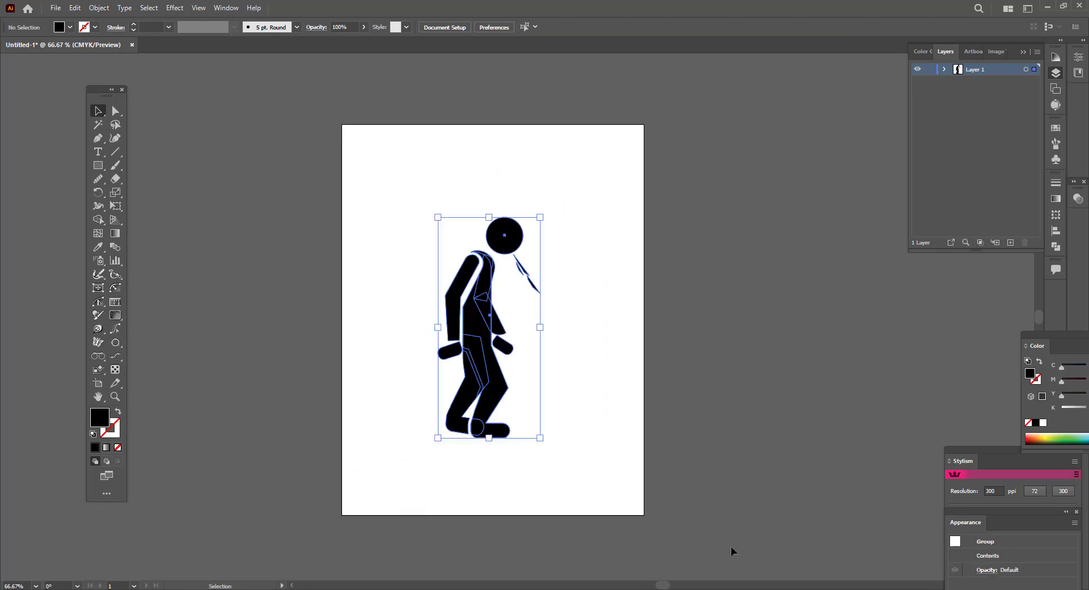
{"action": "left_click_drag", "start_coordinate": [482, 314], "coordinate": [482, 298]}
{"action": "left_click", "coordinate": [619, 337]}
{"action": "key", "text": "ctrl+1"}
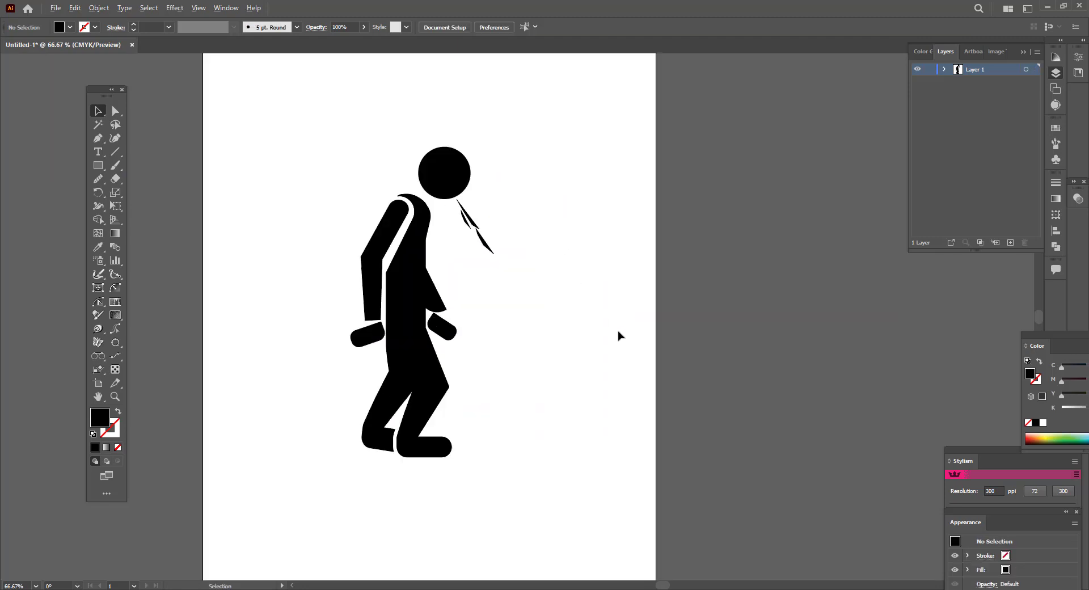
{"action": "scroll", "coordinate": [619, 336], "scroll_direction": "up", "scroll_amount": 1}
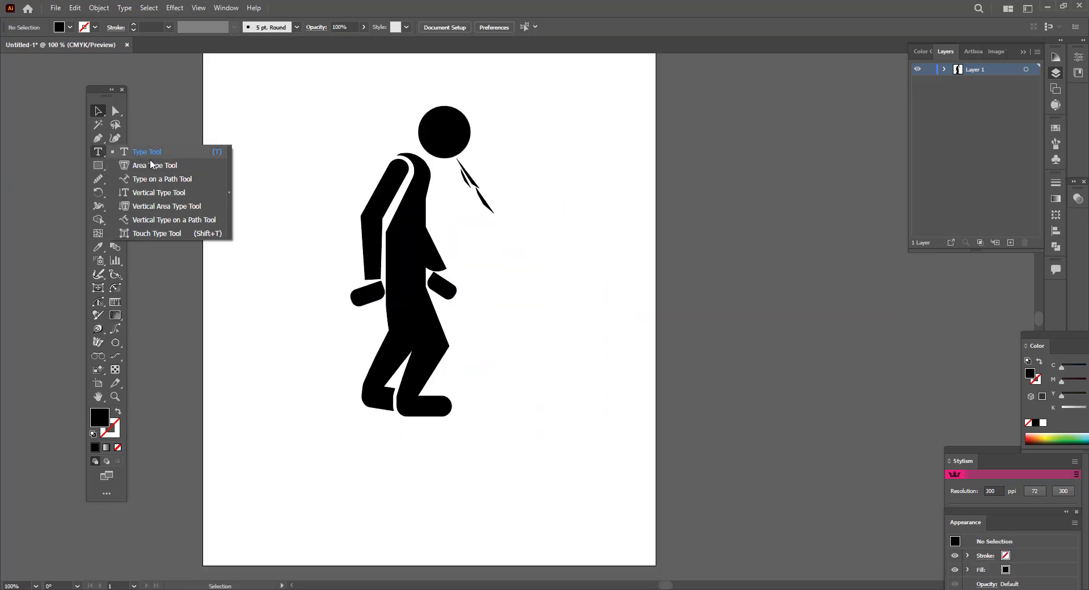
Draw an empty text area below the figure and set the type size to 72 pt
{"action": "left_click_drag", "start_coordinate": [98, 151], "coordinate": [142, 152]}
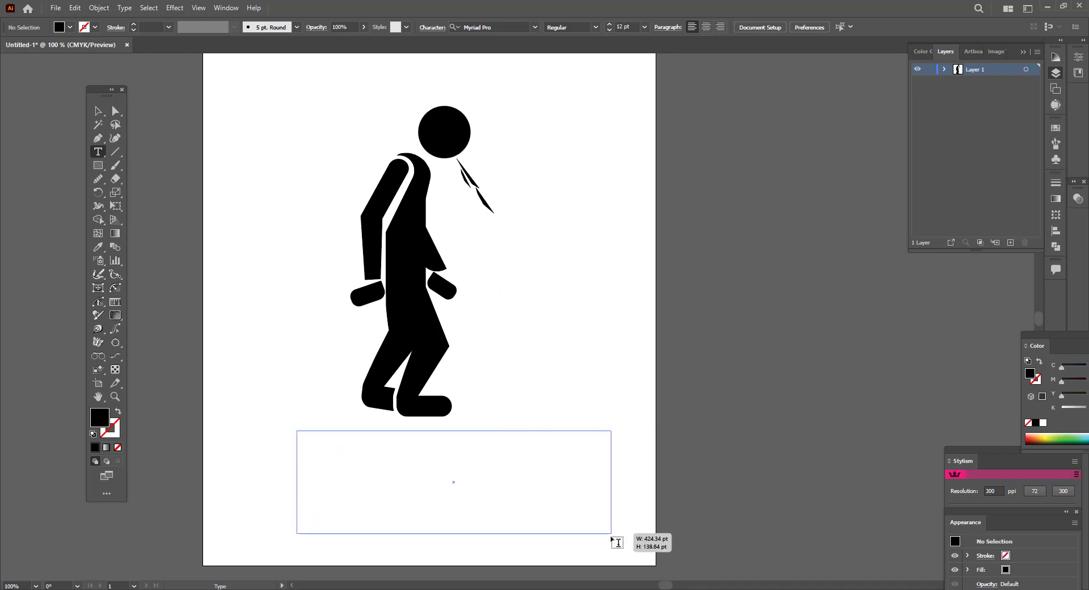
{"action": "left_click_drag", "start_coordinate": [296, 429], "coordinate": [601, 541]}
{"action": "key", "text": "BackSpace"}
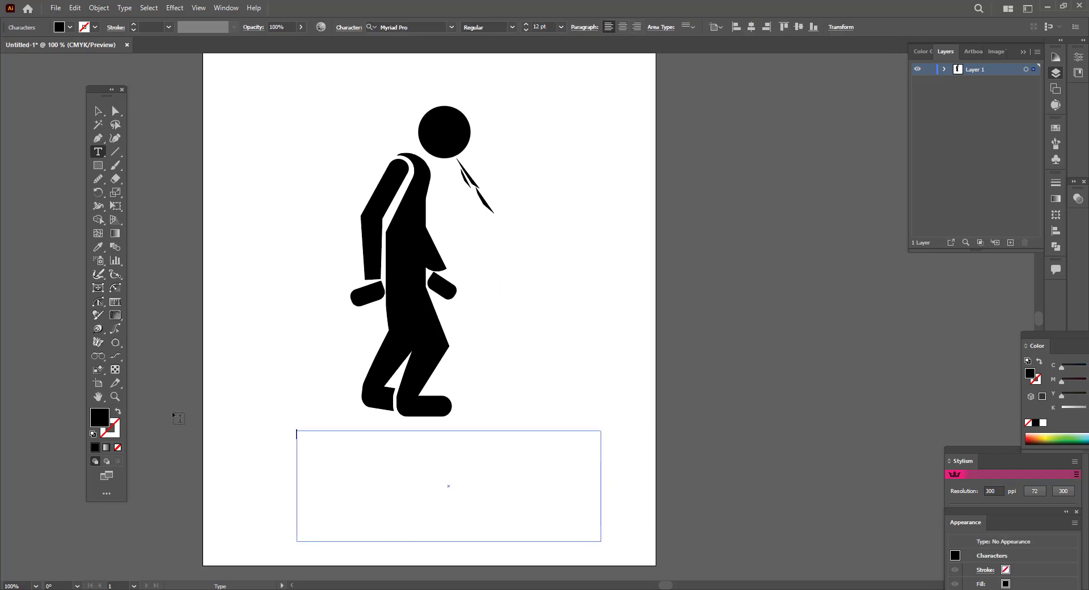
{"action": "left_click", "coordinate": [559, 28]}
{"action": "left_click", "coordinate": [579, 229]}
Choose the New Athletic M54 font and paste in the caption 'PLEASE DO NOT SPIT HERE'
{"action": "left_click", "coordinate": [452, 26]}
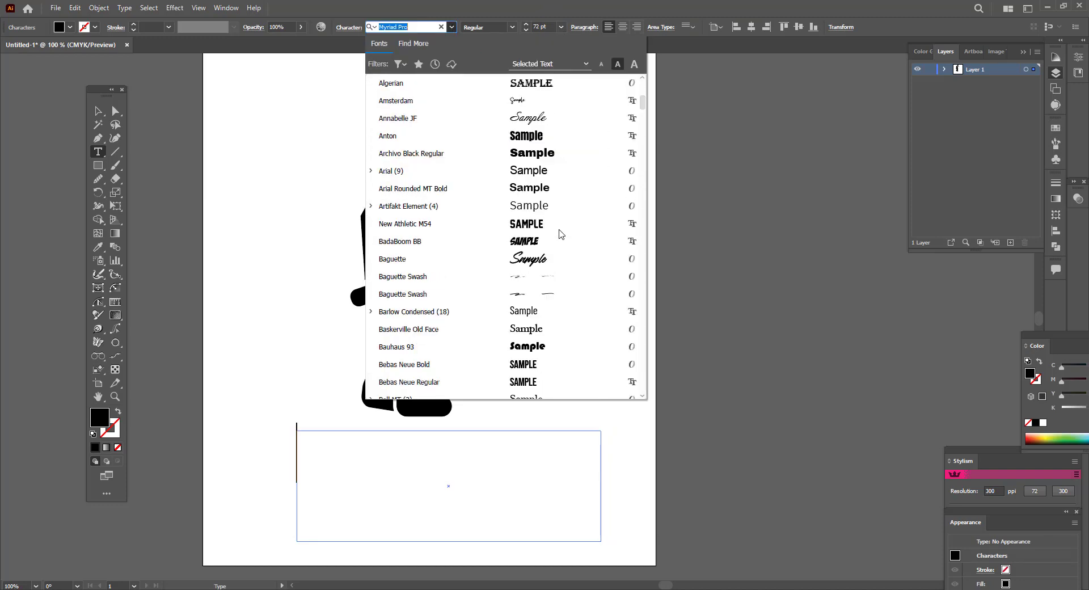
{"action": "scroll", "coordinate": [560, 234], "scroll_direction": "down", "scroll_amount": 3}
{"action": "scroll", "coordinate": [547, 234], "scroll_direction": "up", "scroll_amount": 3}
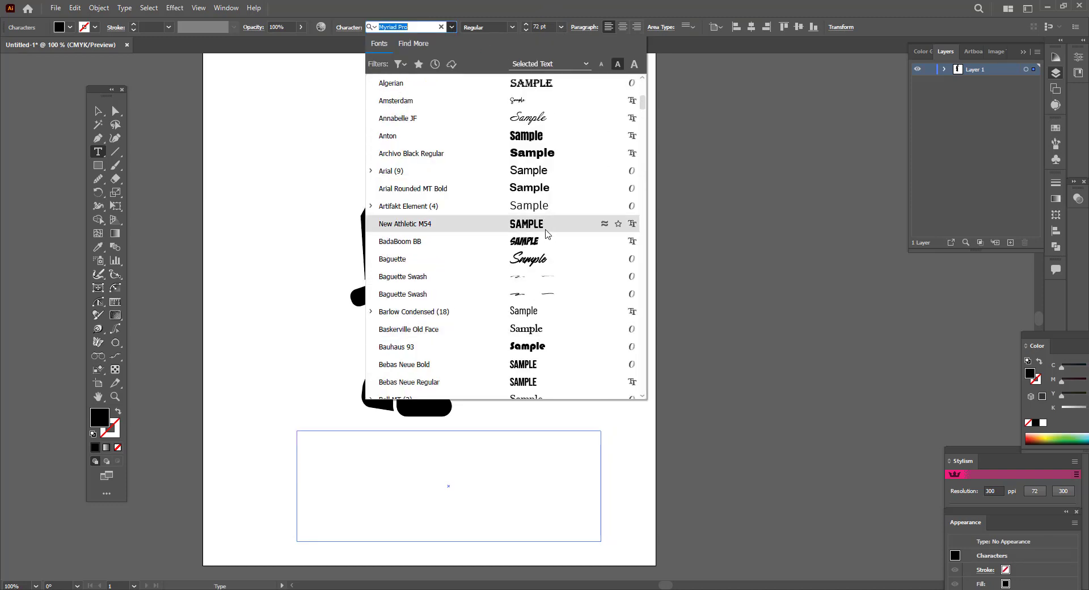
{"action": "left_click", "coordinate": [546, 226]}
{"action": "type", "text": "PLEASE DO NOT SPIT HERE"}
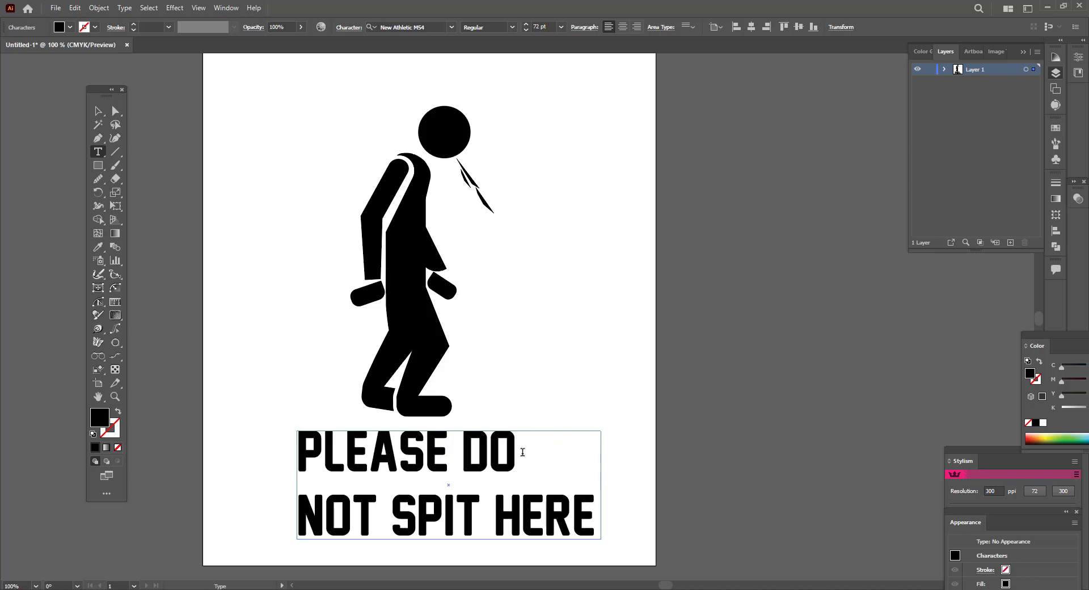
Enlarge 'PLEASE DO' to 98 pt and move the figure higher up the page
{"action": "left_click_drag", "start_coordinate": [522, 451], "coordinate": [307, 453]}
{"action": "scroll", "coordinate": [540, 28], "scroll_direction": "up", "scroll_amount": 9}
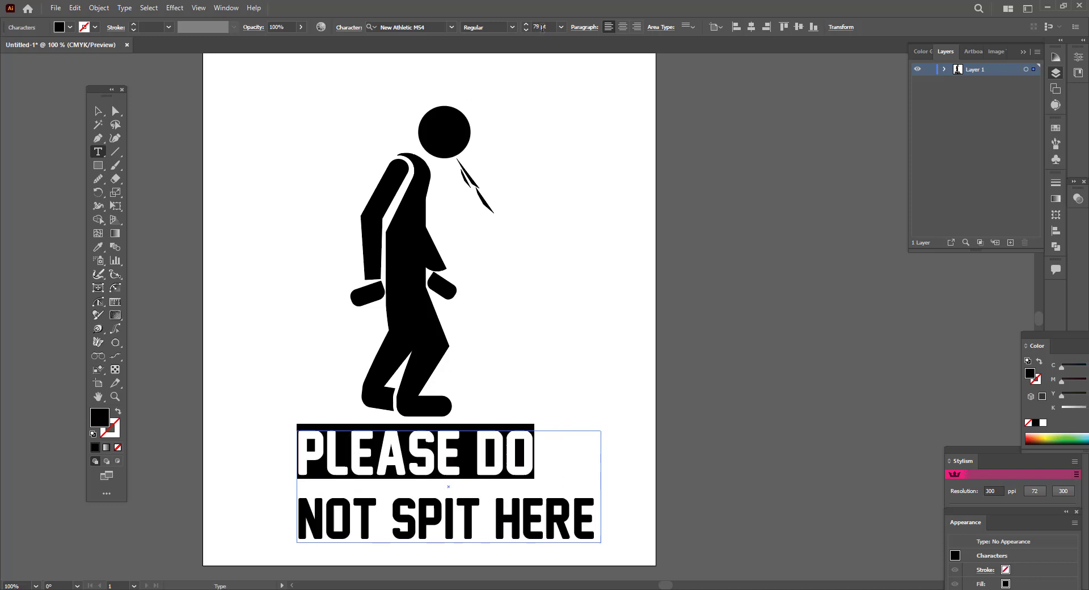
{"action": "scroll", "coordinate": [542, 28], "scroll_direction": "up", "scroll_amount": 9}
{"action": "scroll", "coordinate": [542, 29], "scroll_direction": "up", "scroll_amount": 8}
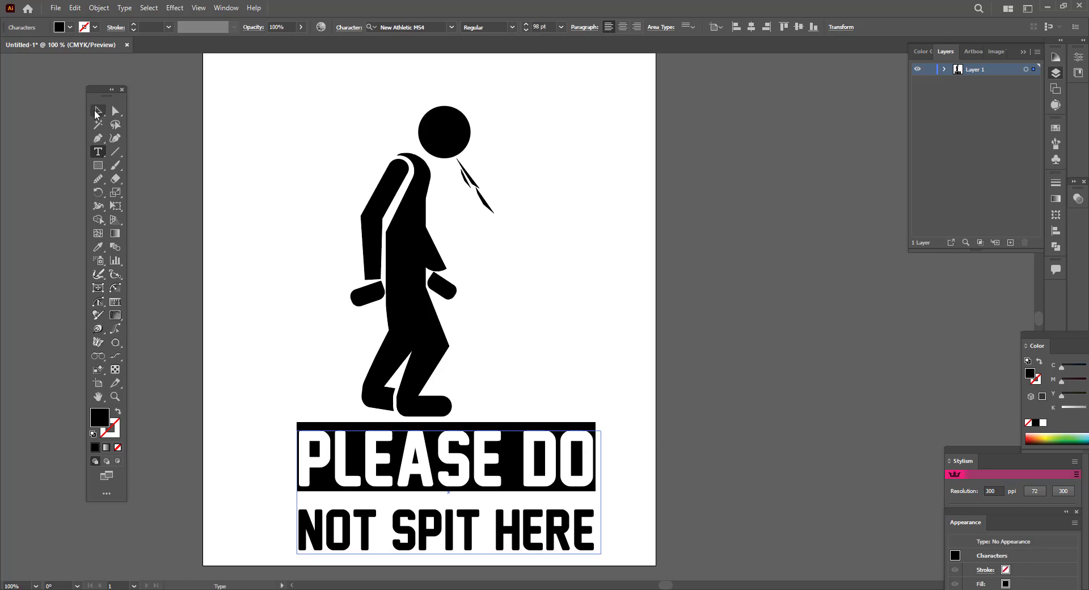
{"action": "left_click", "coordinate": [96, 113]}
{"action": "scroll", "coordinate": [321, 190], "scroll_direction": "up", "scroll_amount": 2}
{"action": "left_click_drag", "start_coordinate": [440, 385], "coordinate": [441, 354]}
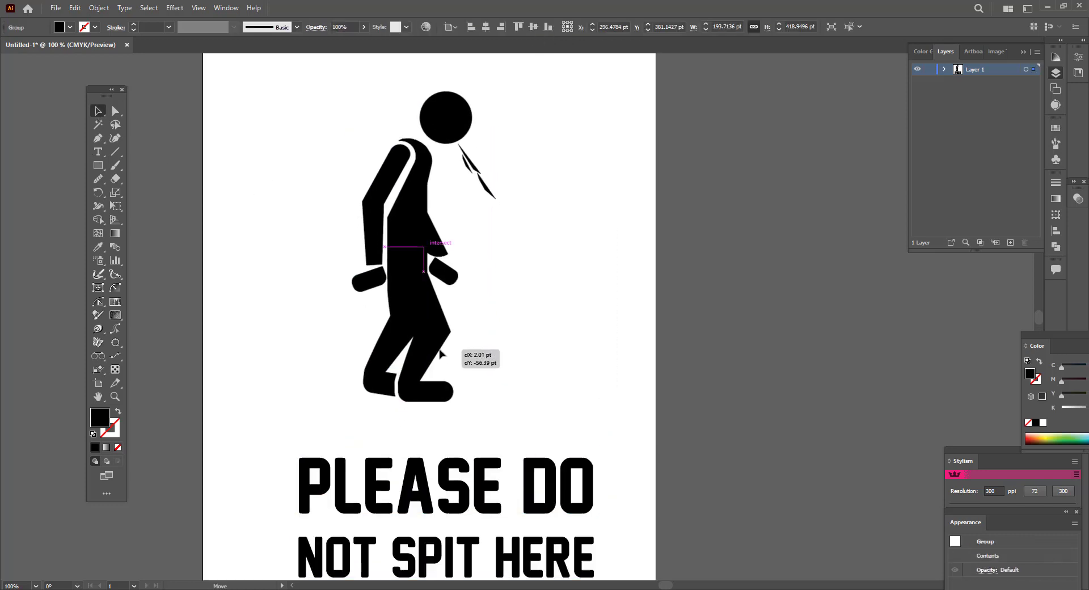
Move the caption up and left and resize its text area to fit
{"action": "scroll", "coordinate": [397, 340], "scroll_direction": "down", "scroll_amount": 2}
{"action": "left_click", "coordinate": [295, 404]}
{"action": "left_click_drag", "start_coordinate": [295, 404], "coordinate": [281, 374]}
{"action": "scroll", "coordinate": [579, 436], "scroll_direction": "up", "scroll_amount": 3}
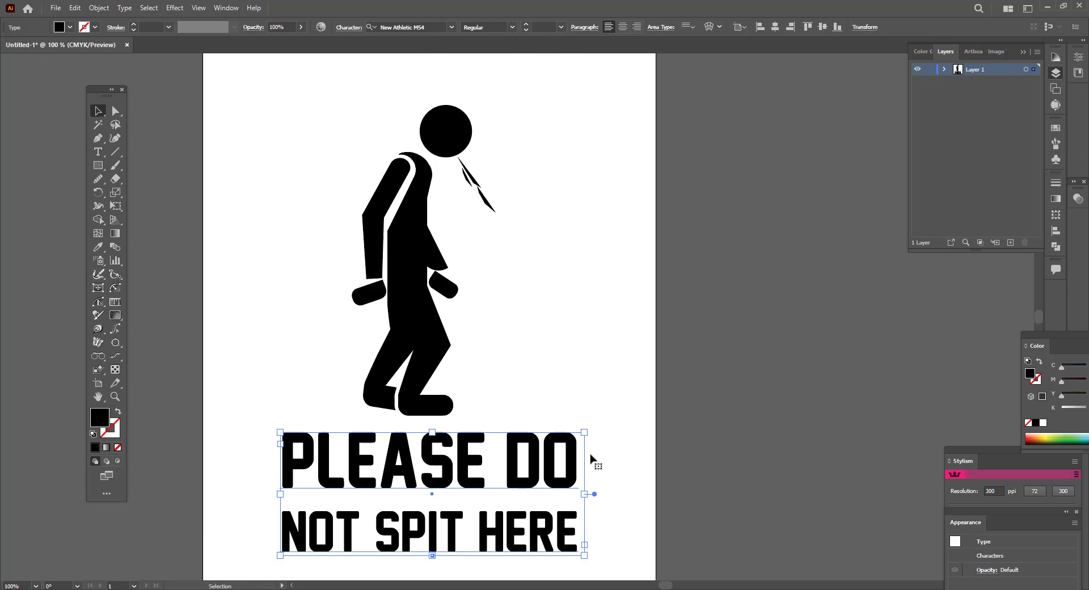
{"action": "left_click_drag", "start_coordinate": [584, 435], "coordinate": [588, 431]}
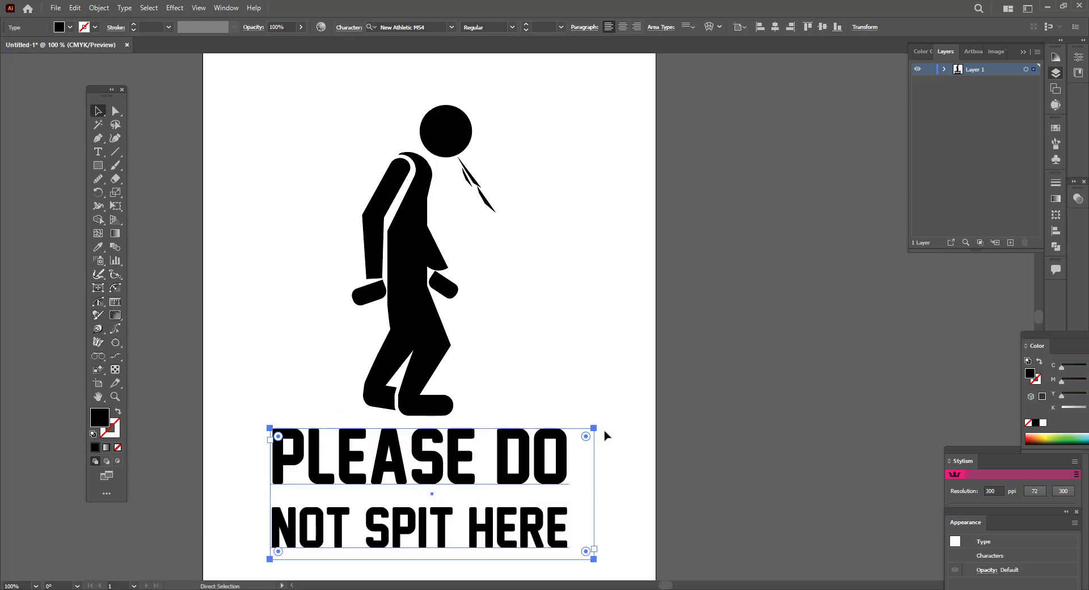
{"action": "left_click", "coordinate": [586, 463]}
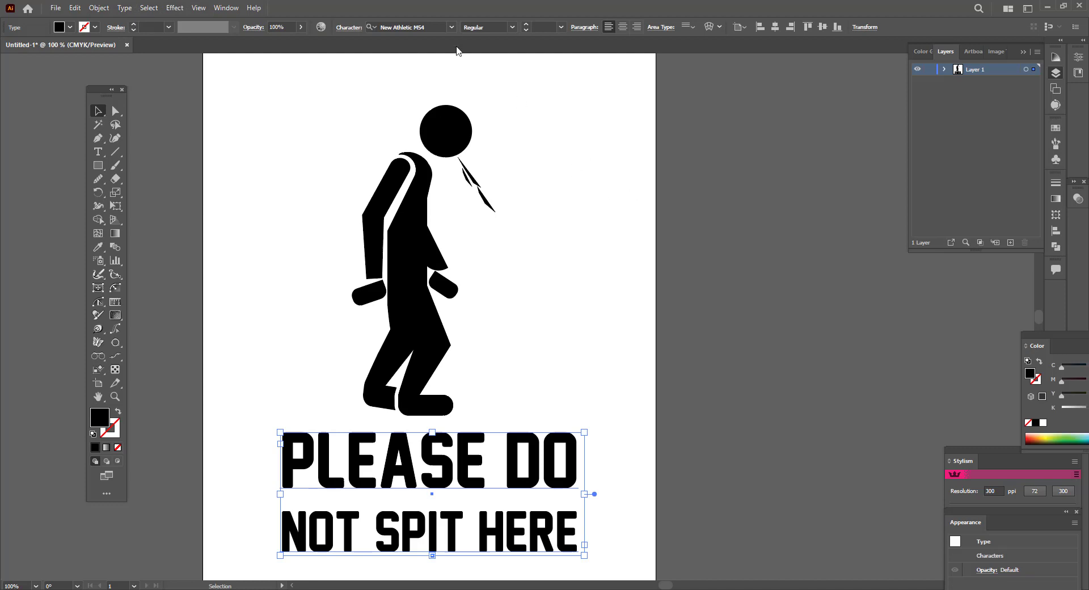
Change the caption font to Anton and adjust the text area's width
{"action": "left_click", "coordinate": [451, 26]}
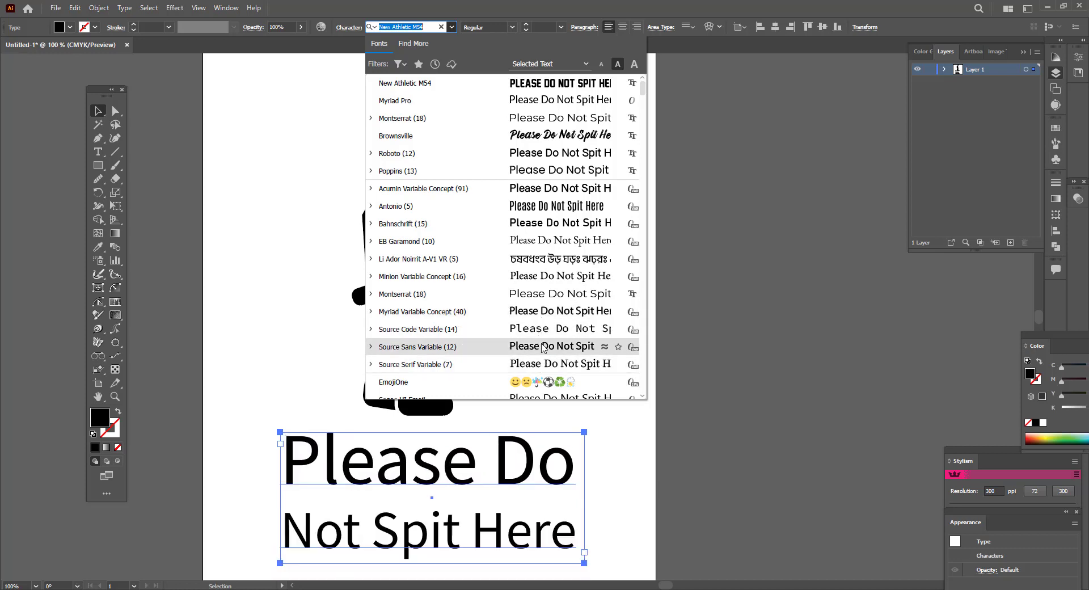
{"action": "scroll", "coordinate": [539, 358], "scroll_direction": "down", "scroll_amount": 3}
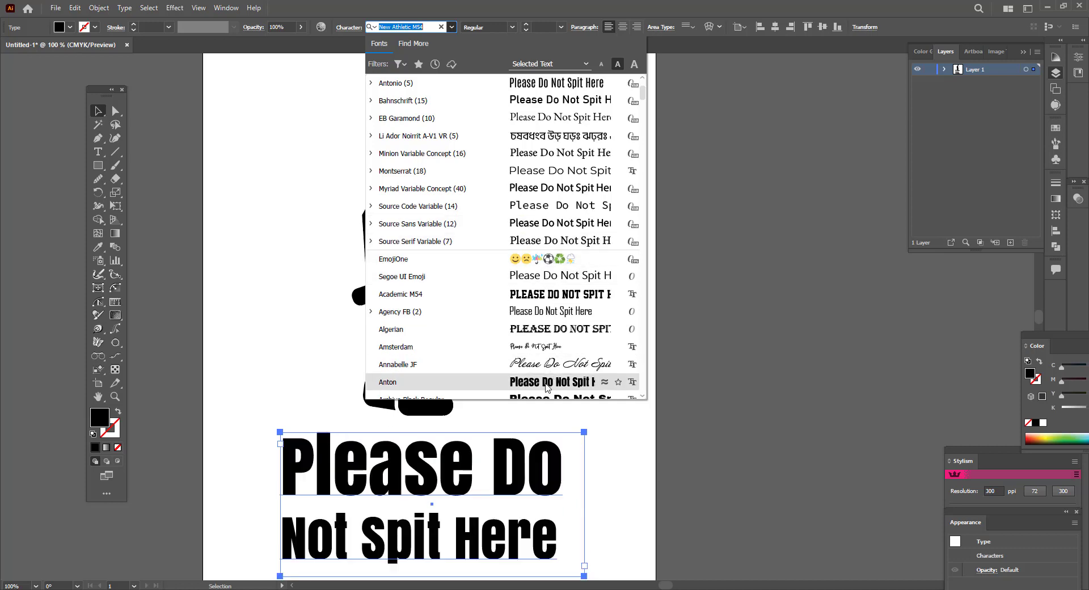
{"action": "scroll", "coordinate": [548, 386], "scroll_direction": "down", "scroll_amount": 3}
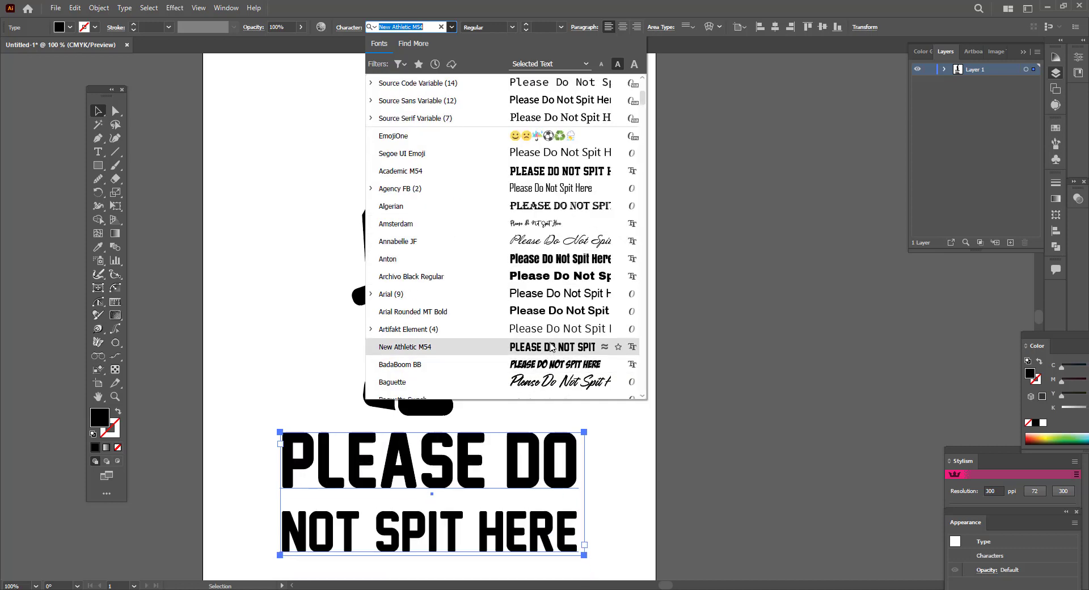
{"action": "left_click", "coordinate": [554, 259]}
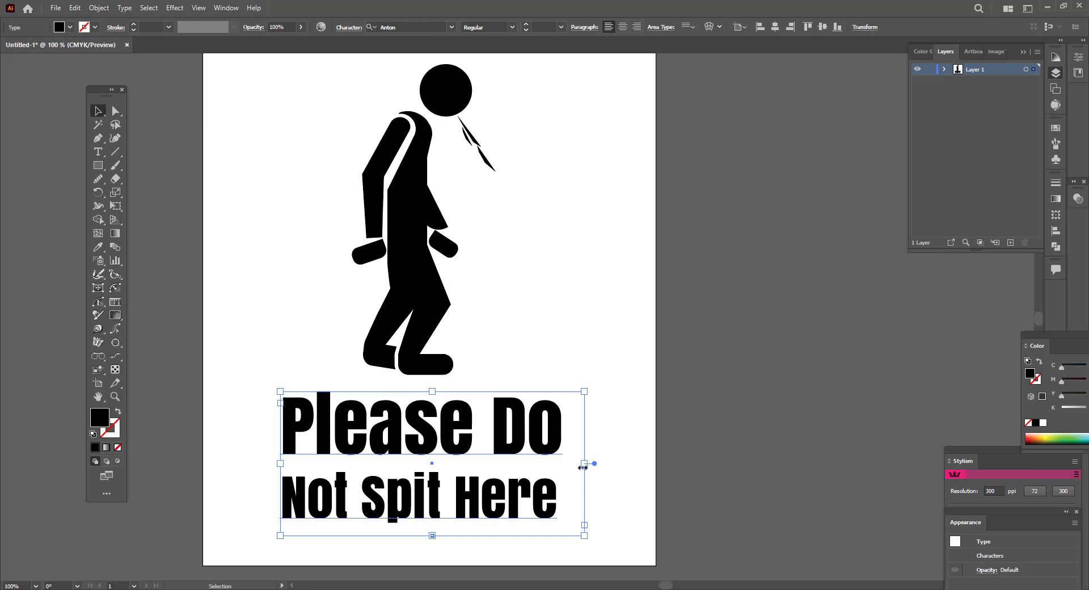
{"action": "left_click_drag", "start_coordinate": [584, 535], "coordinate": [588, 539]}
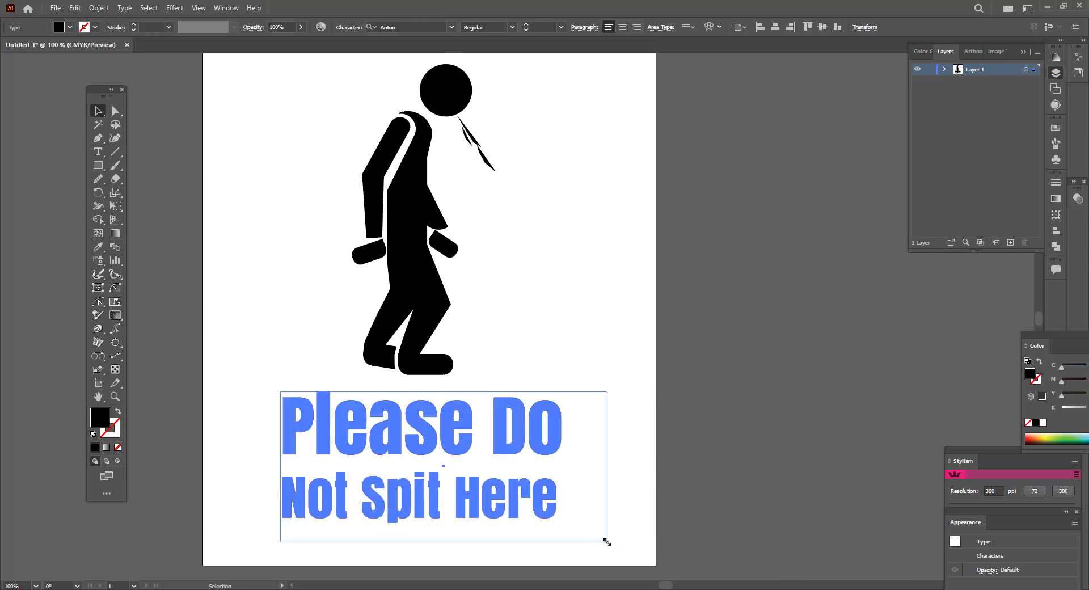
{"action": "left_click_drag", "start_coordinate": [588, 539], "coordinate": [573, 530]}
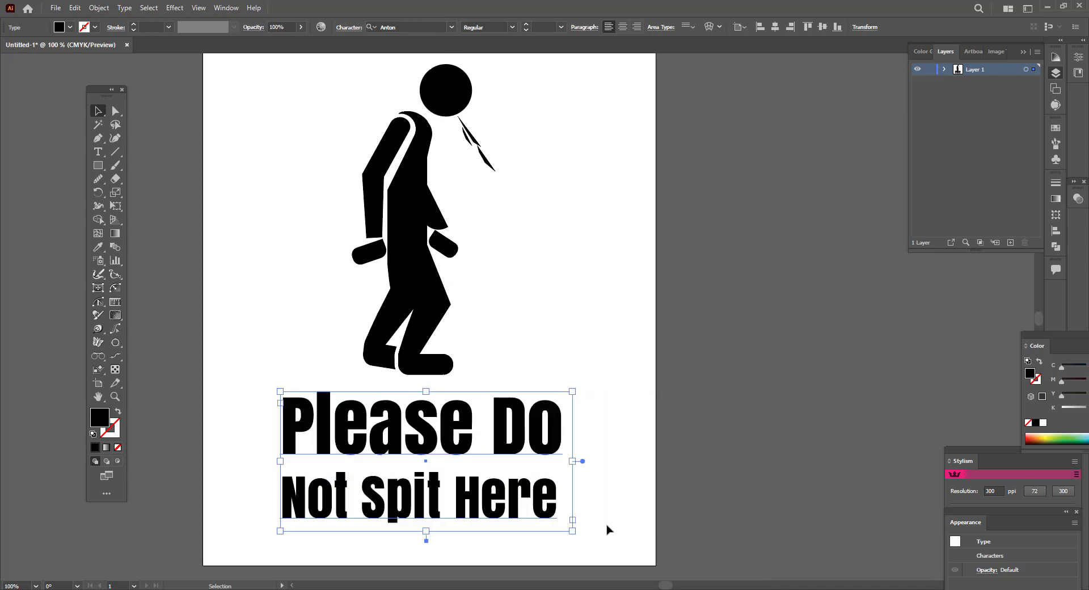
Set the caption to All Caps in the Character panel and reposition it beneath the figure
{"action": "scroll", "coordinate": [567, 511], "scroll_direction": "down", "scroll_amount": 1}
{"action": "left_click", "coordinate": [358, 35]}
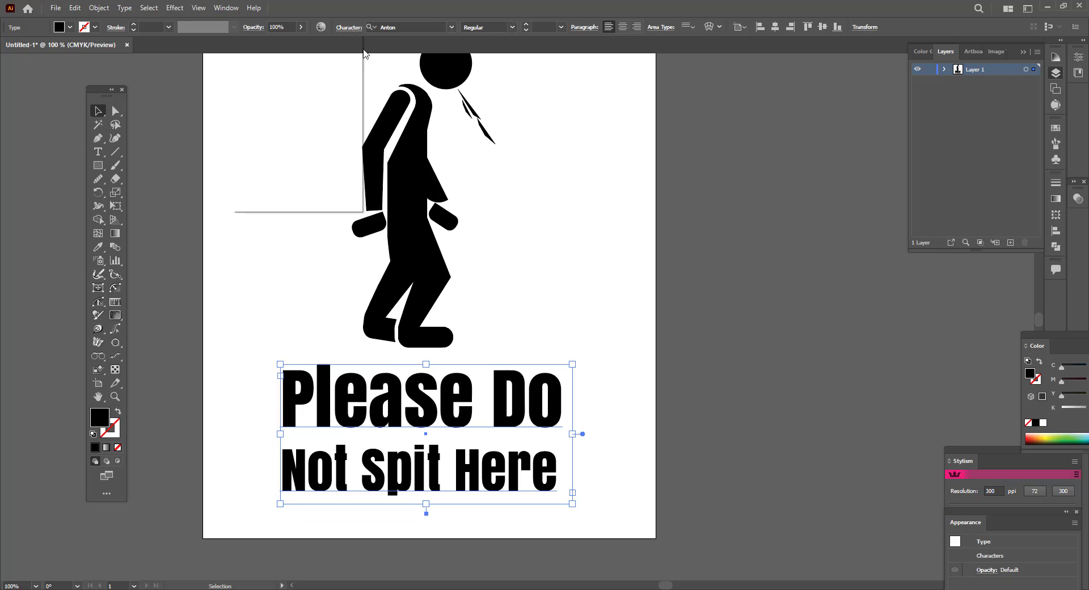
{"action": "left_click", "coordinate": [242, 147]}
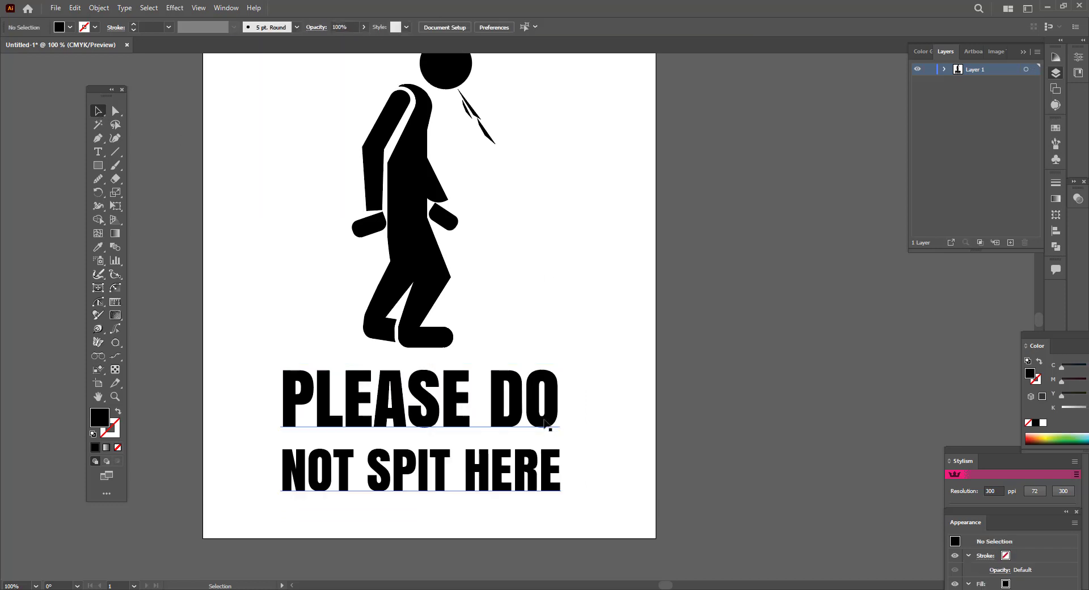
{"action": "left_click_drag", "start_coordinate": [532, 393], "coordinate": [535, 442]}
{"action": "scroll", "coordinate": [537, 425], "scroll_direction": "up", "scroll_amount": 2}
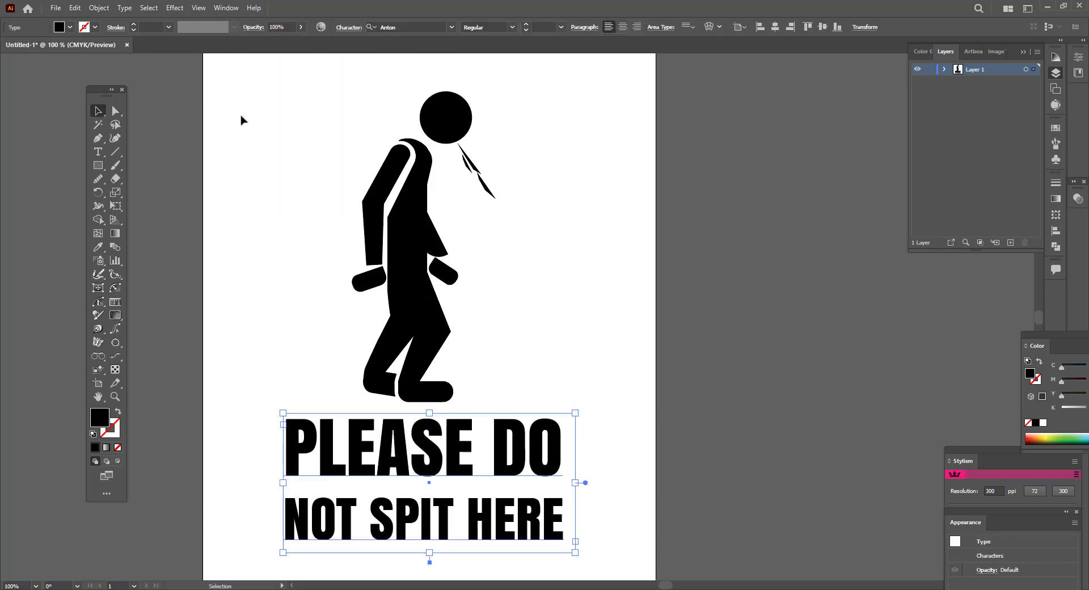
Flatten Transparency with Convert All Text to Outlines enabled to outline the caption
{"action": "left_click", "coordinate": [99, 8]}
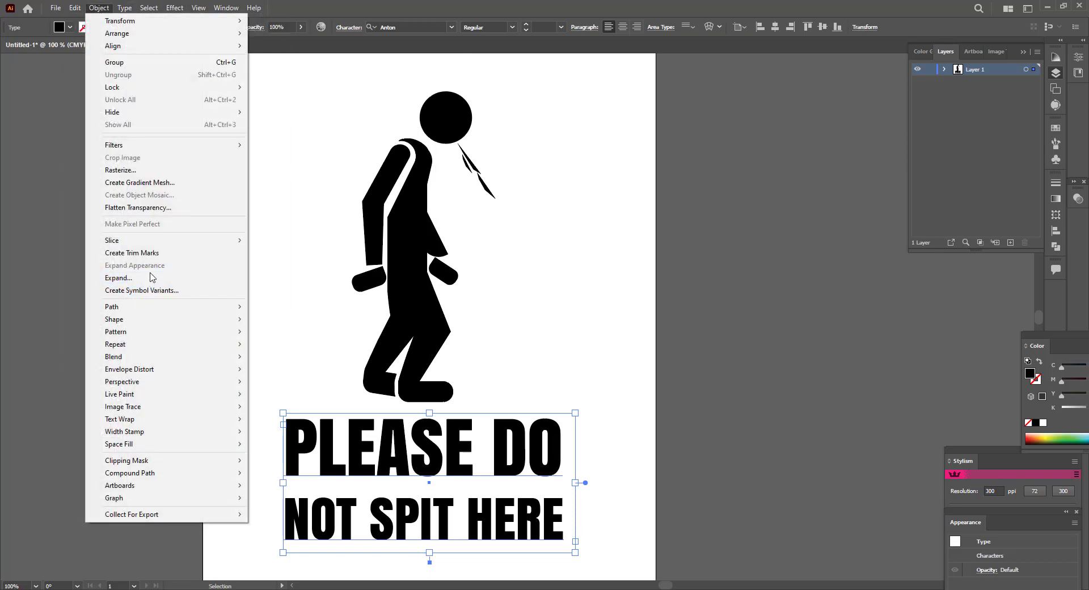
{"action": "left_click", "coordinate": [138, 207]}
{"action": "left_click", "coordinate": [502, 255]}
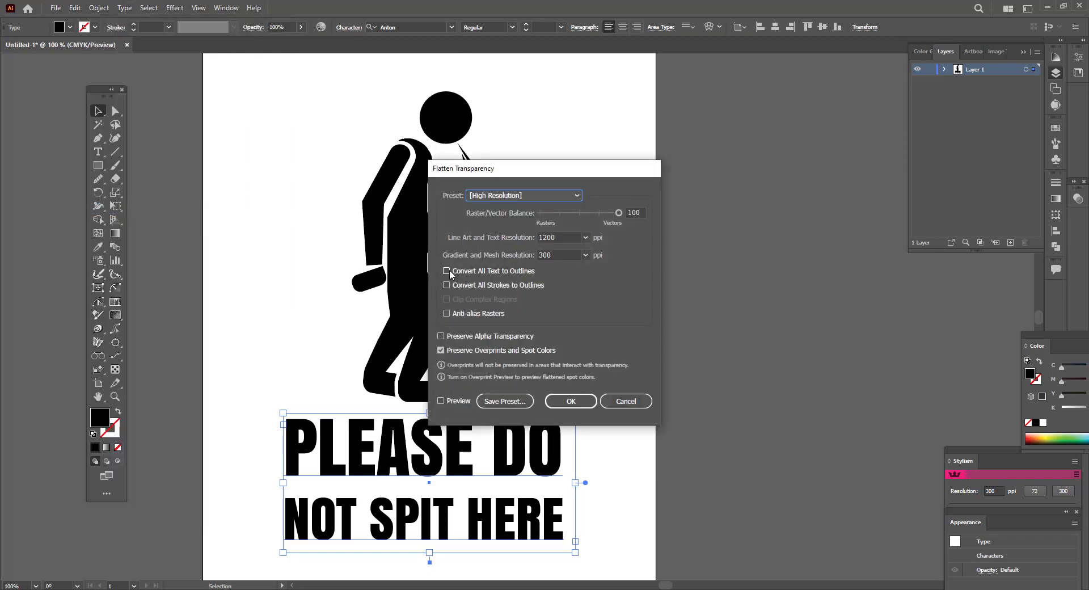
{"action": "left_click", "coordinate": [446, 271]}
{"action": "left_click", "coordinate": [571, 401]}
Shrink the outlined caption around its centre to sit beneath the figure
{"action": "left_click", "coordinate": [374, 465]}
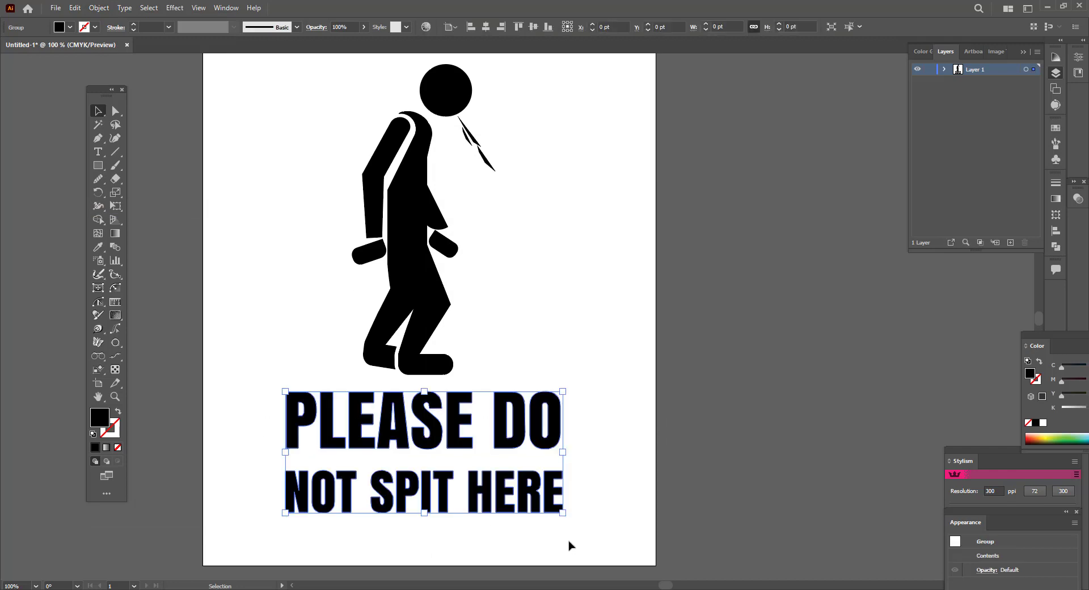
{"action": "scroll", "coordinate": [563, 407], "scroll_direction": "up", "scroll_amount": 1}
{"action": "left_click_drag", "start_coordinate": [563, 416], "coordinate": [567, 431]}
{"action": "scroll", "coordinate": [566, 432], "scroll_direction": "down", "scroll_amount": 2}
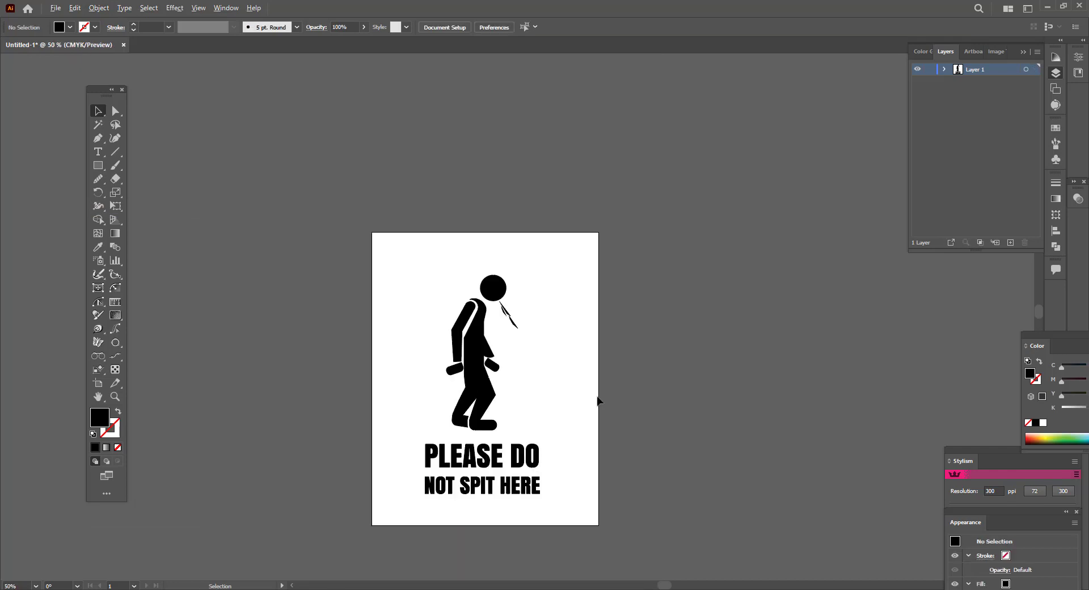
{"action": "scroll", "coordinate": [597, 401], "scroll_direction": "up", "scroll_amount": 1}
Select and deselect the figure, zooming in and out to review the finished sign
{"action": "left_click", "coordinate": [431, 295]}
{"action": "left_click", "coordinate": [520, 214]}
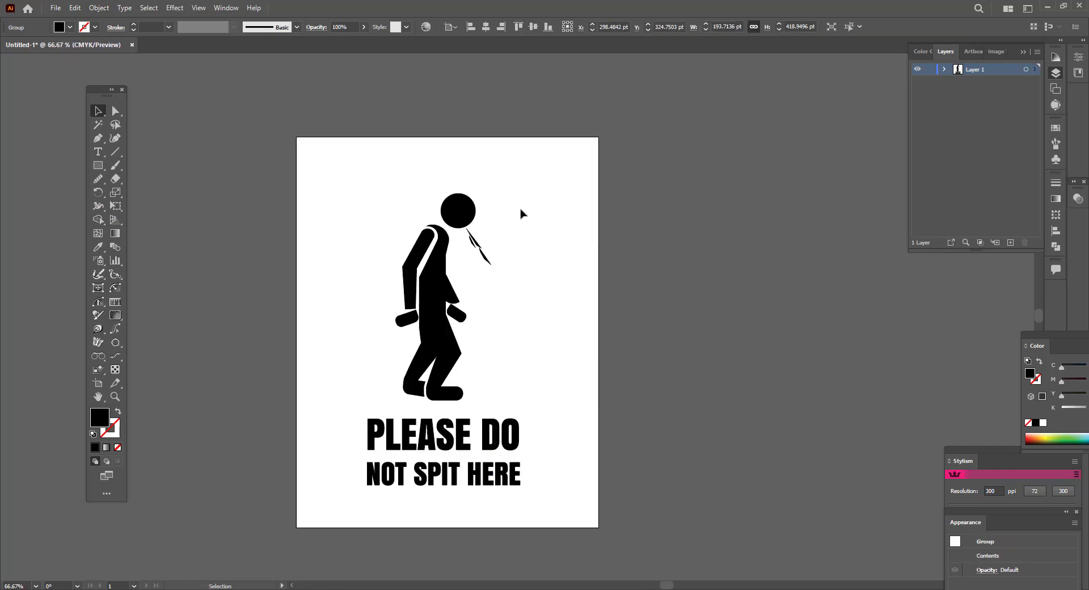
{"action": "scroll", "coordinate": [554, 347], "scroll_direction": "down", "scroll_amount": 1}
{"action": "scroll", "coordinate": [520, 323], "scroll_direction": "up", "scroll_amount": 2}
{"action": "scroll", "coordinate": [444, 303], "scroll_direction": "down", "scroll_amount": 3}
{"action": "scroll", "coordinate": [443, 304], "scroll_direction": "up", "scroll_amount": 1}
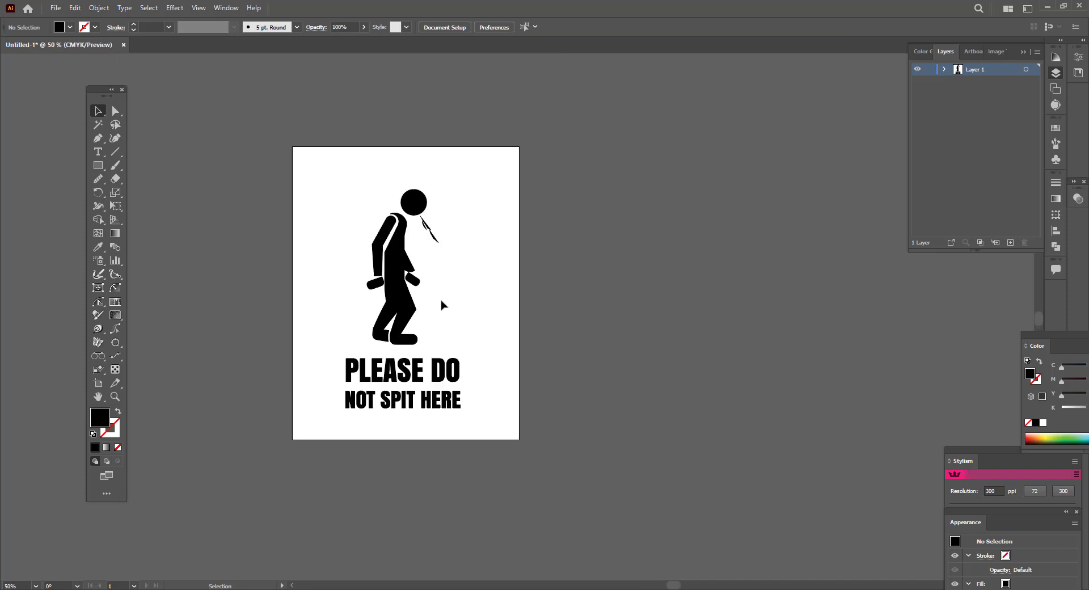
Draw a rectangle covering the artboard with no fill and a pure red stroke
{"action": "left_click_drag", "start_coordinate": [100, 169], "coordinate": [125, 165]}
{"action": "left_click_drag", "start_coordinate": [299, 152], "coordinate": [511, 431]}
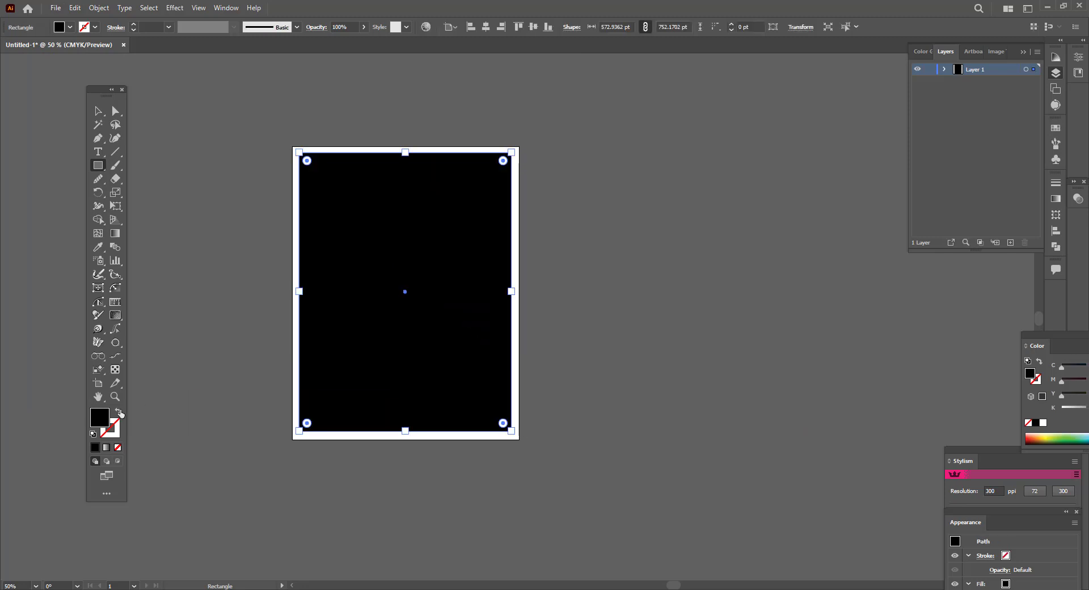
{"action": "left_click", "coordinate": [119, 412]}
{"action": "left_click", "coordinate": [118, 430]}
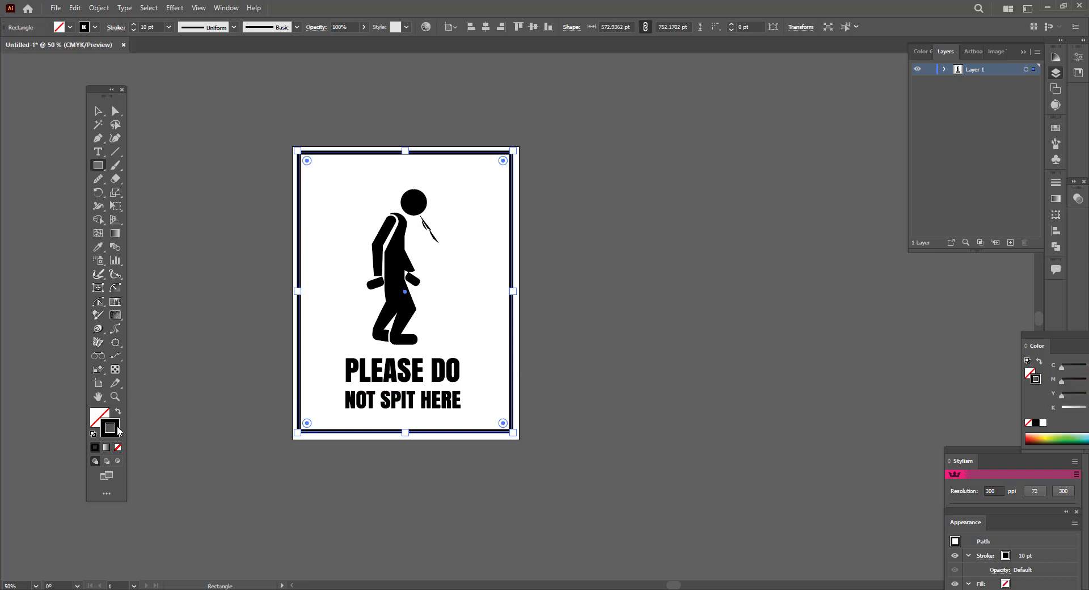
{"action": "double_click", "coordinate": [118, 429]}
{"action": "left_click", "coordinate": [625, 149]}
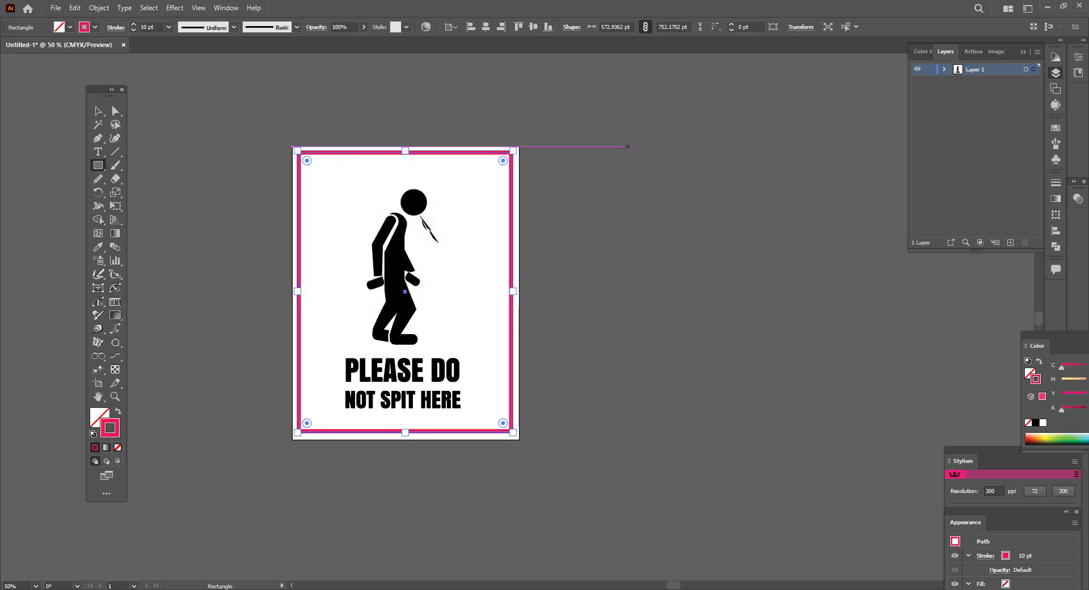
{"action": "double_click", "coordinate": [110, 427]}
{"action": "left_click", "coordinate": [500, 146]}
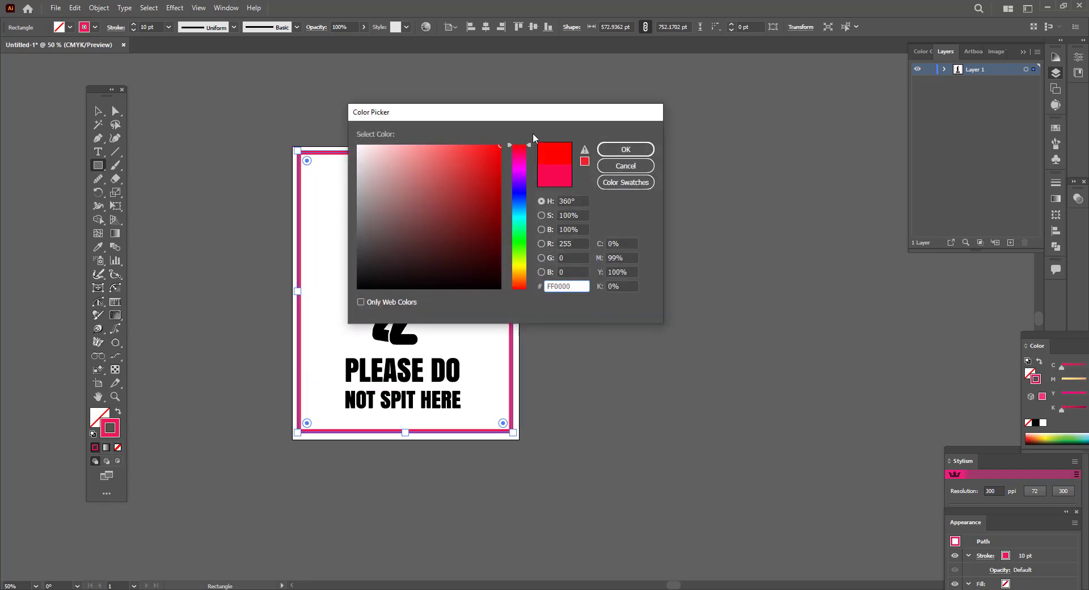
{"action": "left_click", "coordinate": [625, 150]}
Set the border's stroke to 11 pt, aligned to the inside
{"action": "left_click", "coordinate": [133, 24]}
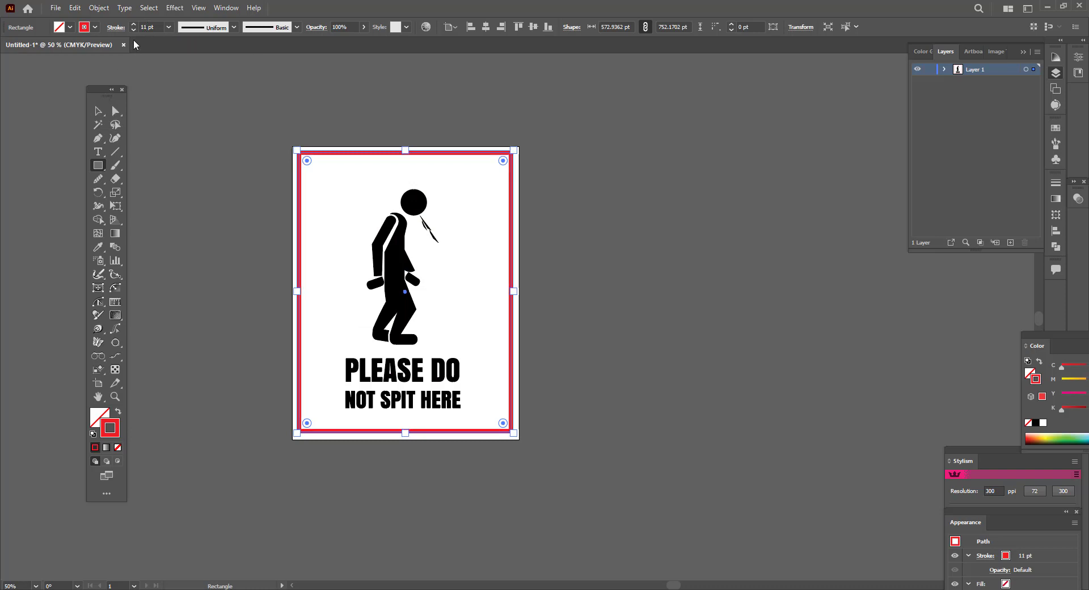
{"action": "left_click", "coordinate": [116, 27]}
{"action": "left_click", "coordinate": [56, 86]}
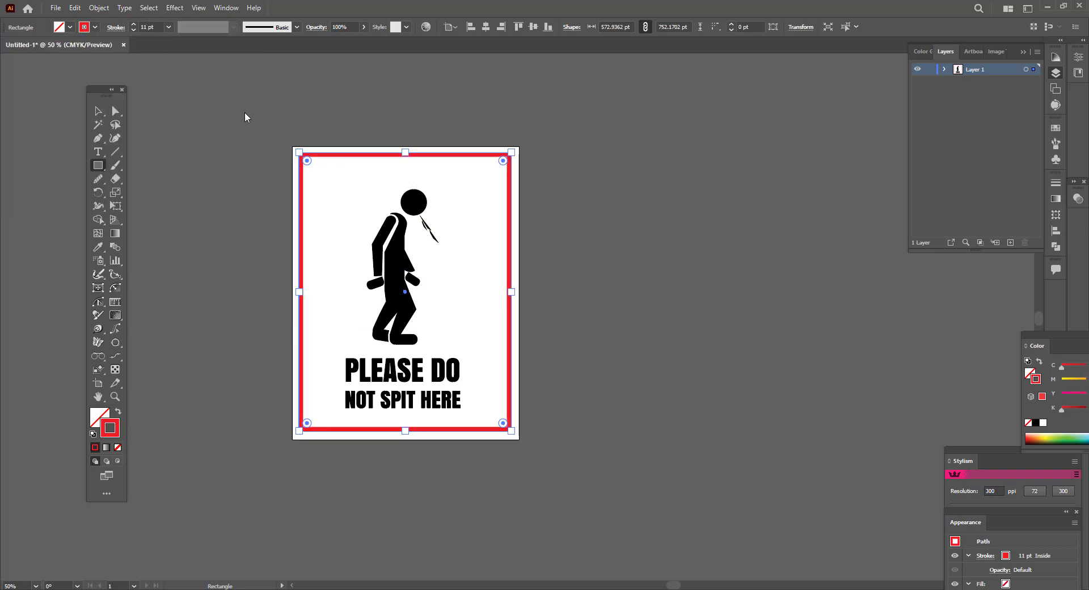
{"action": "left_click", "coordinate": [186, 110]}
Expand the red border's appearance into a filled shape
{"action": "left_click", "coordinate": [420, 409]}
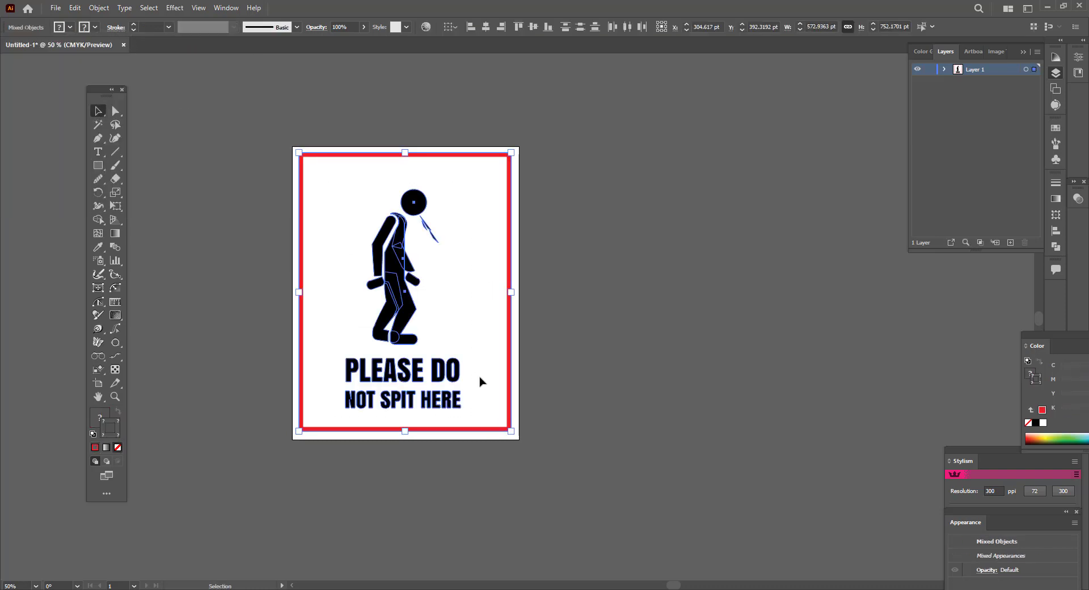
{"action": "left_click", "coordinate": [510, 322]}
{"action": "left_click", "coordinate": [100, 8]}
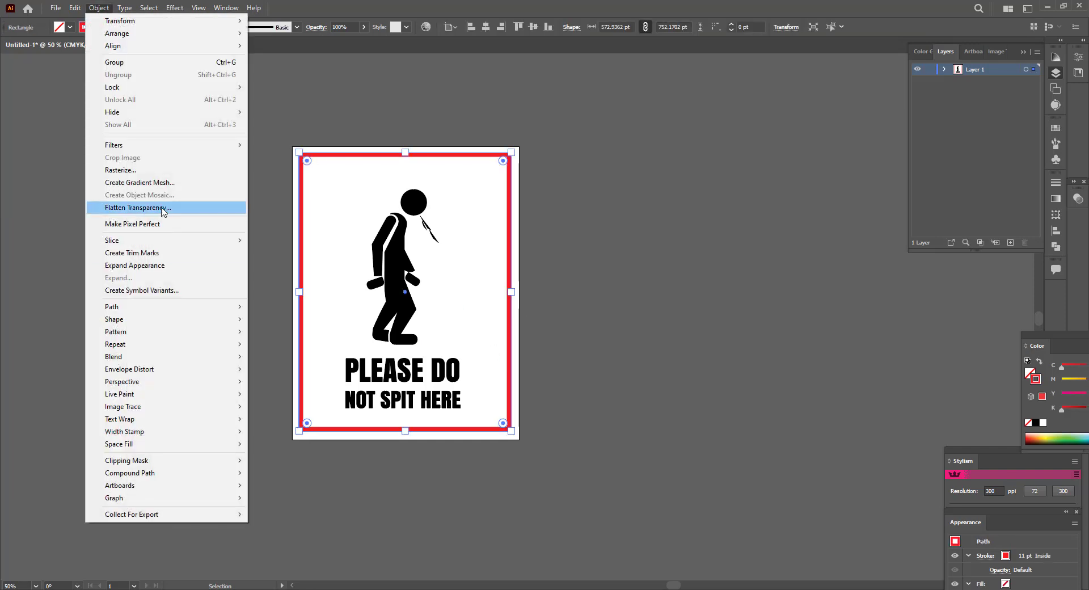
{"action": "left_click", "coordinate": [136, 265]}
{"action": "left_click", "coordinate": [105, 7]}
{"action": "left_click", "coordinate": [137, 277]}
Centre the figure and caption inside the border, lining the caption up under the figure
{"action": "left_click_drag", "start_coordinate": [316, 177], "coordinate": [486, 402]}
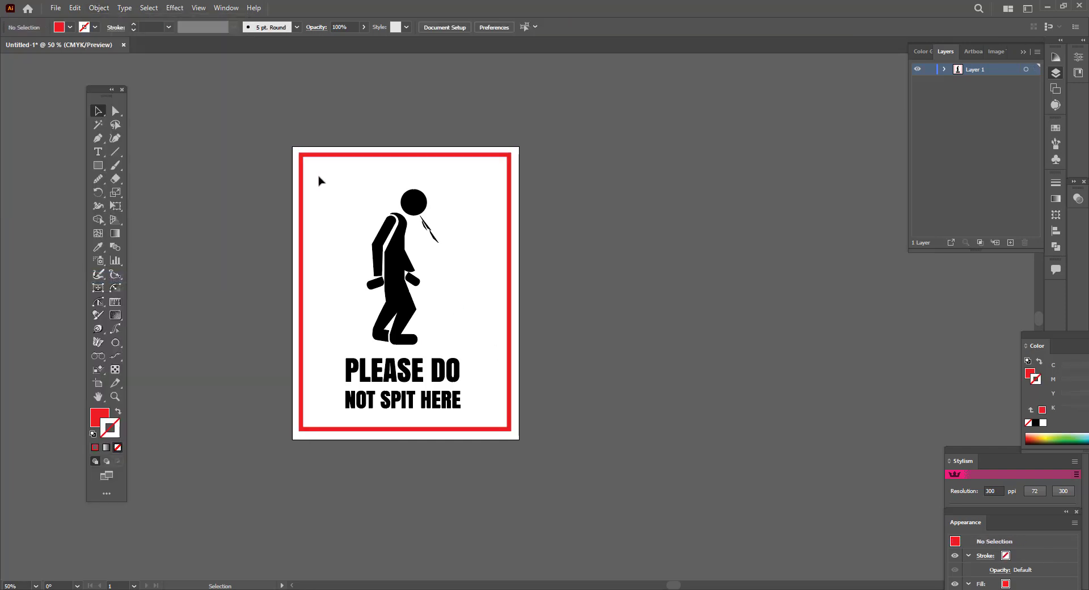
{"action": "scroll", "coordinate": [462, 387], "scroll_direction": "up", "scroll_amount": 3}
{"action": "scroll", "coordinate": [406, 352], "scroll_direction": "down", "scroll_amount": 1}
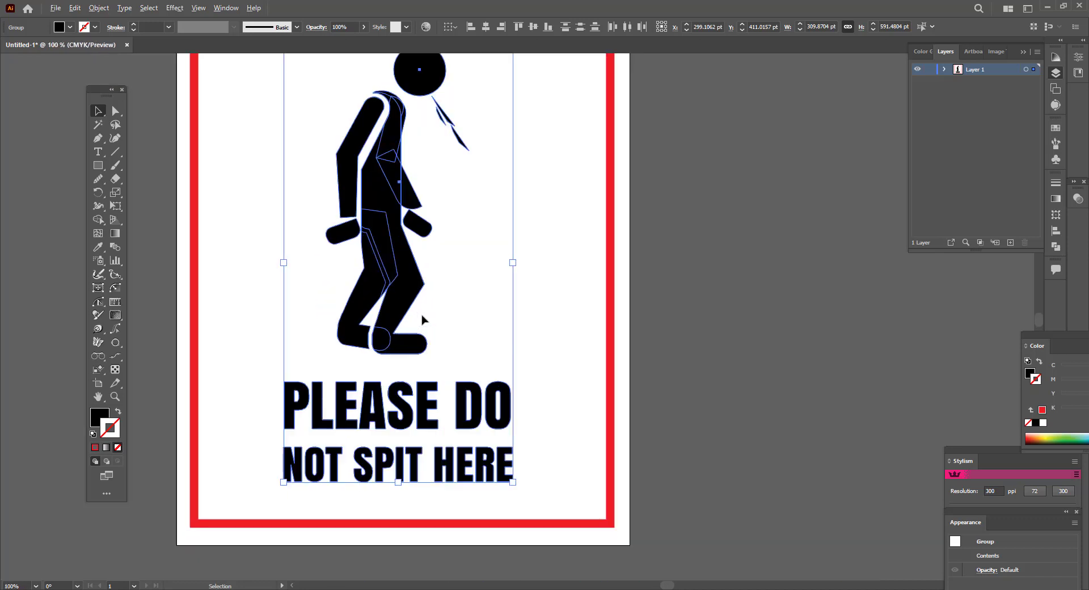
{"action": "left_click_drag", "start_coordinate": [418, 316], "coordinate": [434, 309]}
{"action": "left_click", "coordinate": [460, 306]}
{"action": "scroll", "coordinate": [498, 340], "scroll_direction": "down", "scroll_amount": 2}
{"action": "left_click", "coordinate": [590, 528]}
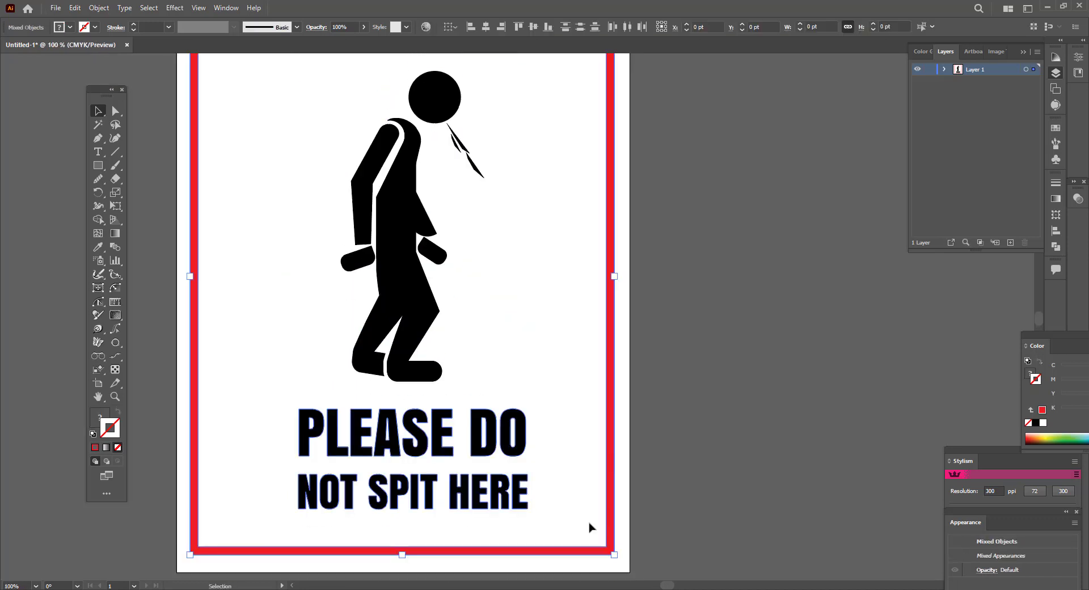
{"action": "left_click_drag", "start_coordinate": [590, 527], "coordinate": [522, 504]}
{"action": "scroll", "coordinate": [541, 513], "scroll_direction": "up", "scroll_amount": 1}
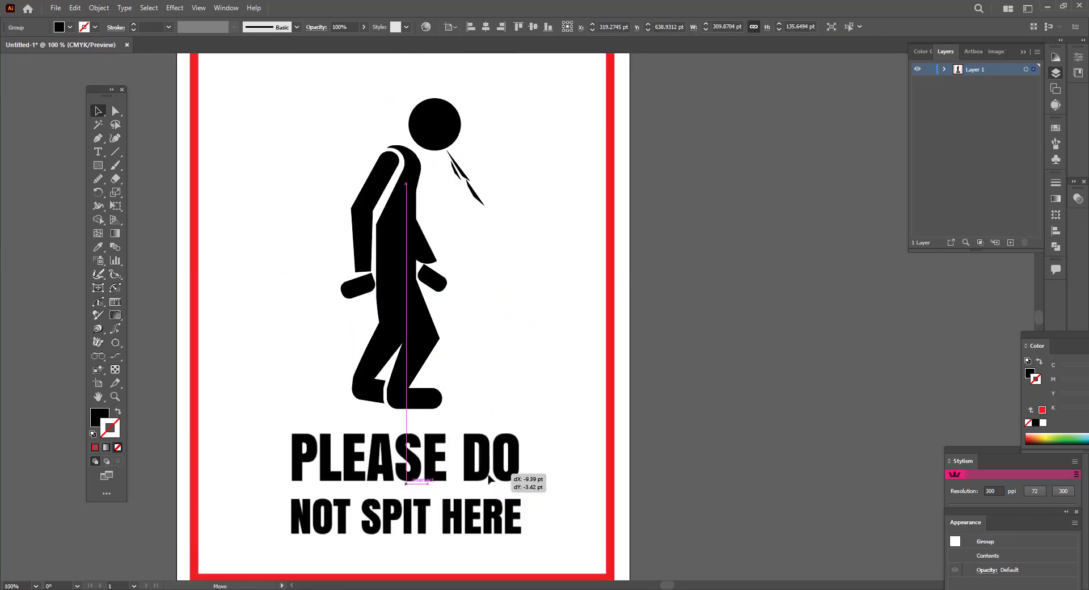
{"action": "left_click", "coordinate": [530, 367]}
{"action": "scroll", "coordinate": [563, 373], "scroll_direction": "down", "scroll_amount": 3}
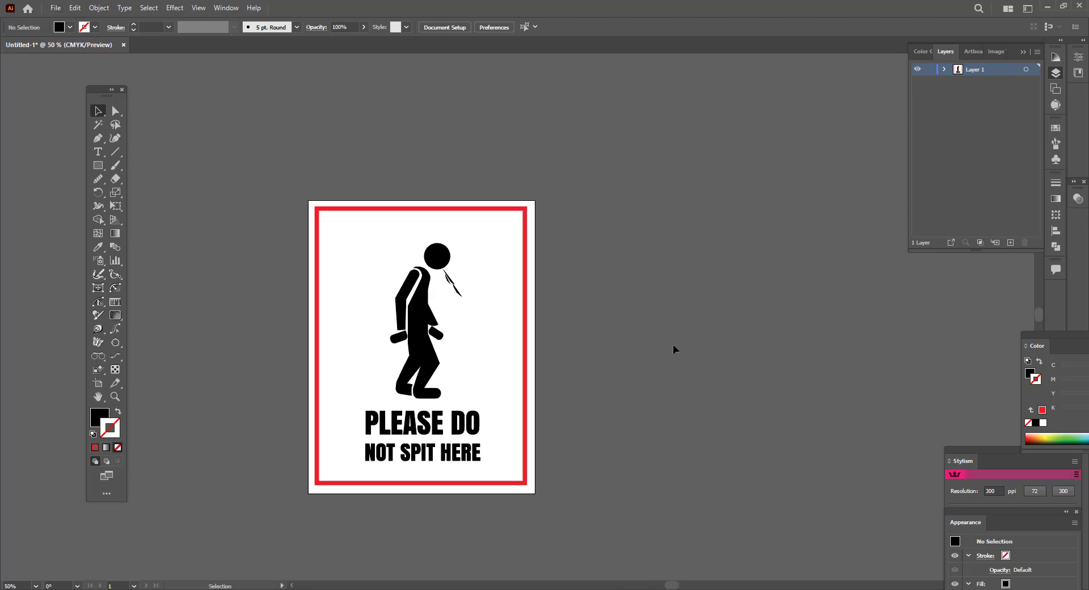
Draw a circle beside the artboard with no fill and a red 10 pt outline
{"action": "left_click_drag", "start_coordinate": [98, 168], "coordinate": [141, 193]}
{"action": "left_click_drag", "start_coordinate": [583, 274], "coordinate": [612, 303]}
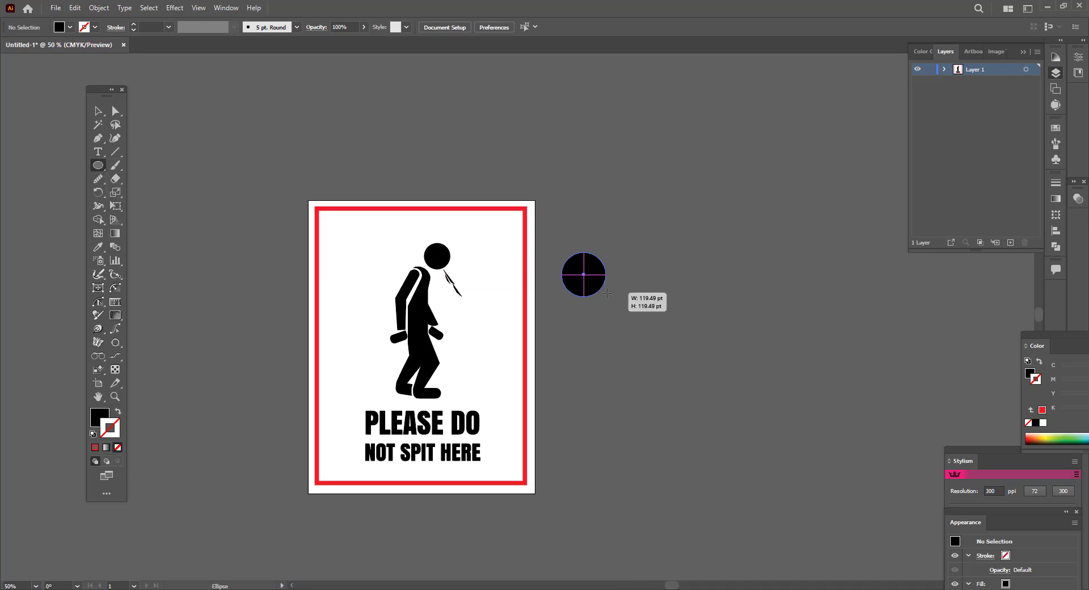
{"action": "left_click", "coordinate": [118, 413]}
{"action": "double_click", "coordinate": [112, 431]}
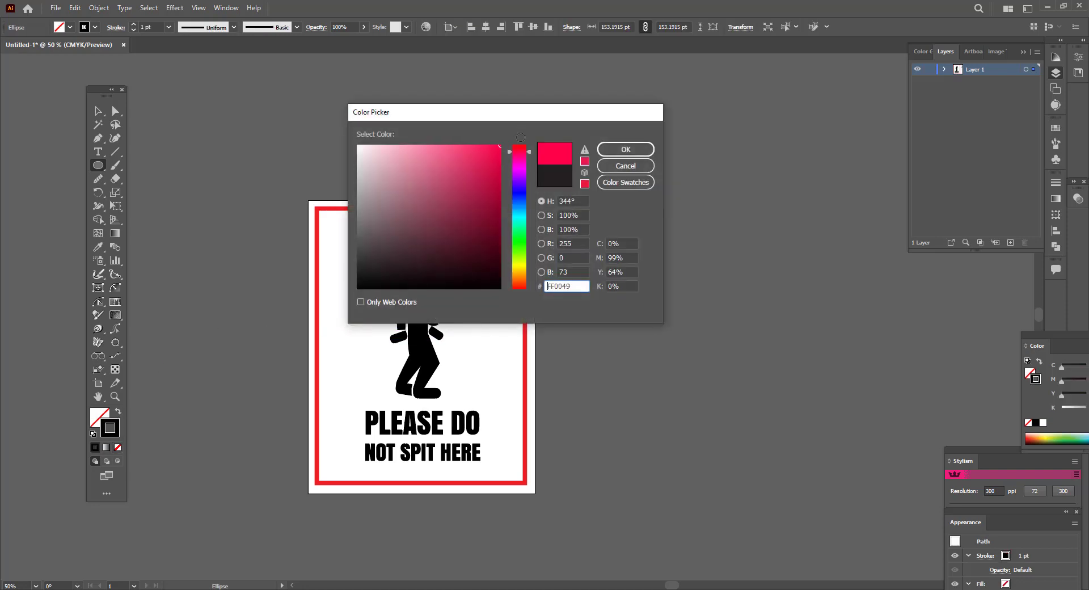
{"action": "key", "text": "Return"}
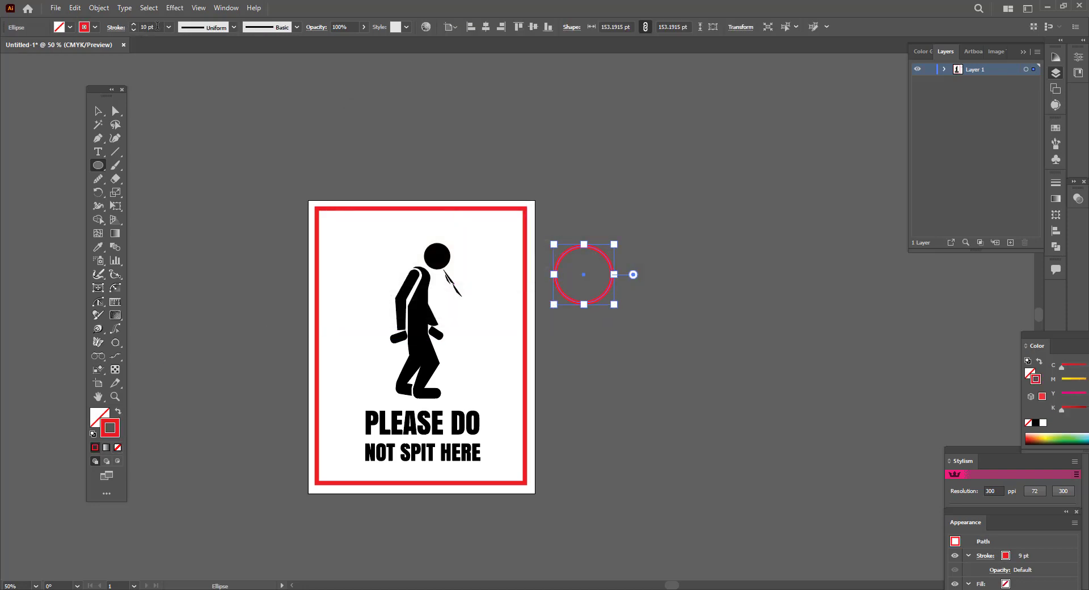
{"action": "key", "text": "Return"}
{"action": "left_click", "coordinate": [98, 111]}
{"action": "left_click", "coordinate": [138, 164]}
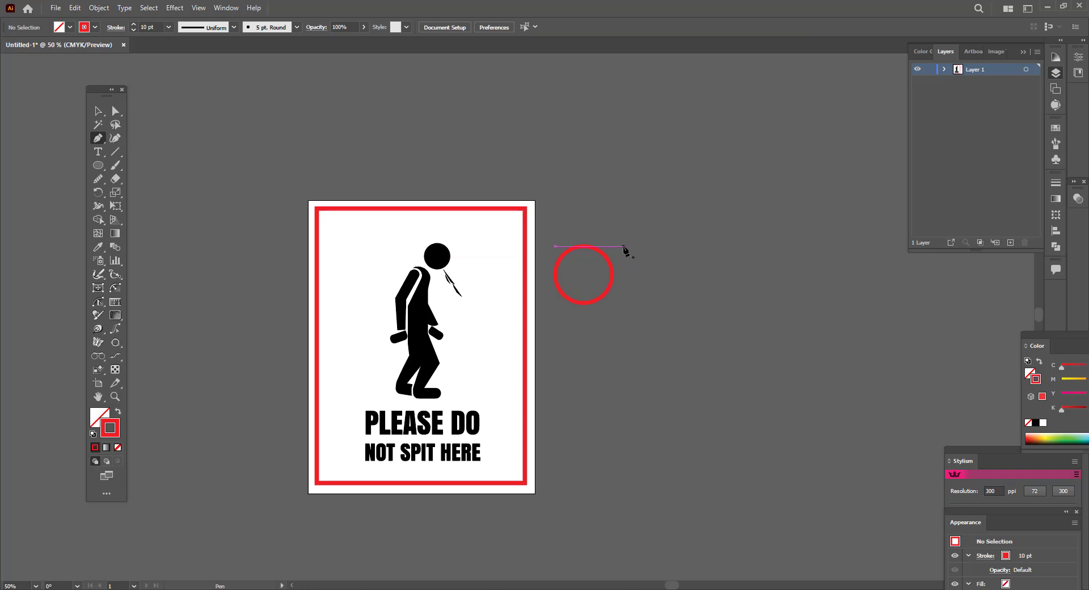
Draw a diagonal slash across the circle with the Pen tool
{"action": "scroll", "coordinate": [622, 247], "scroll_direction": "up", "scroll_amount": 2}
{"action": "left_click", "coordinate": [514, 250]}
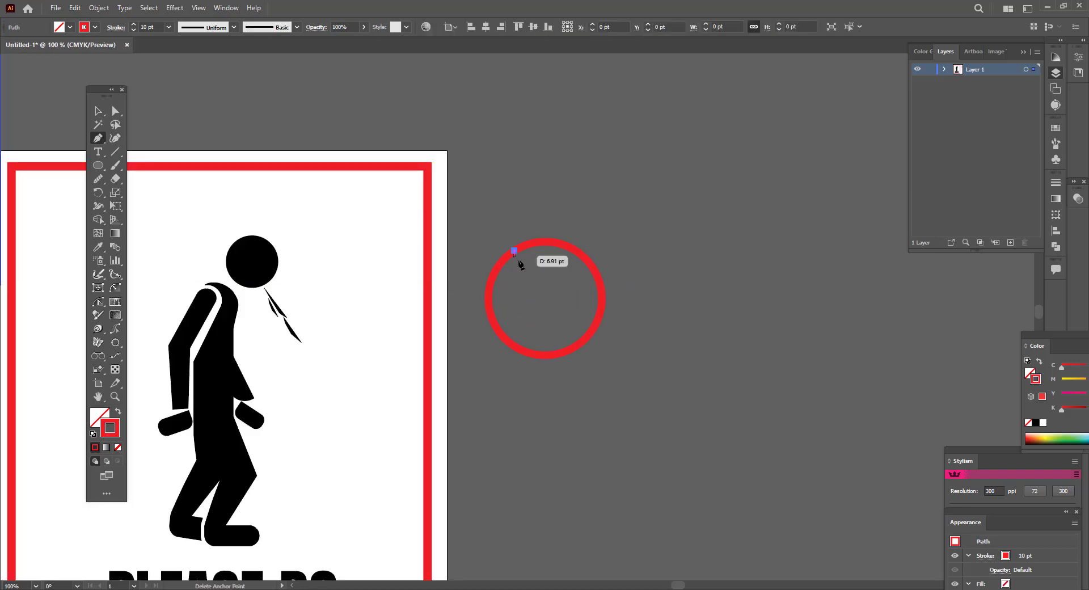
{"action": "left_click", "coordinate": [577, 344]}
{"action": "left_click", "coordinate": [98, 110]}
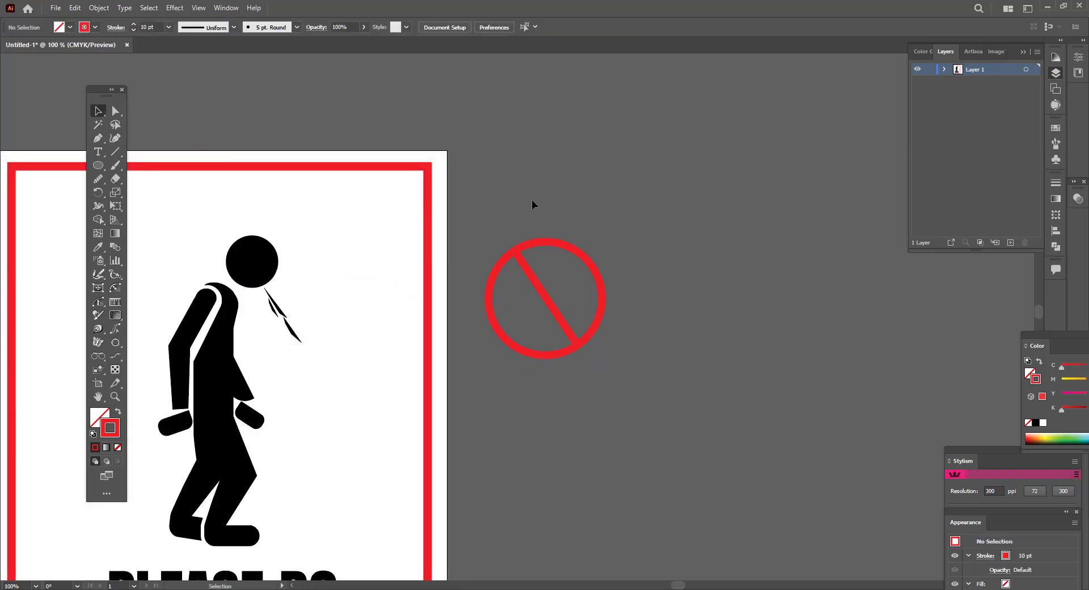
Expand the circle and slash, then unite them into one shape with Pathfinder
{"action": "left_click_drag", "start_coordinate": [532, 200], "coordinate": [627, 379]}
{"action": "left_click", "coordinate": [98, 8]}
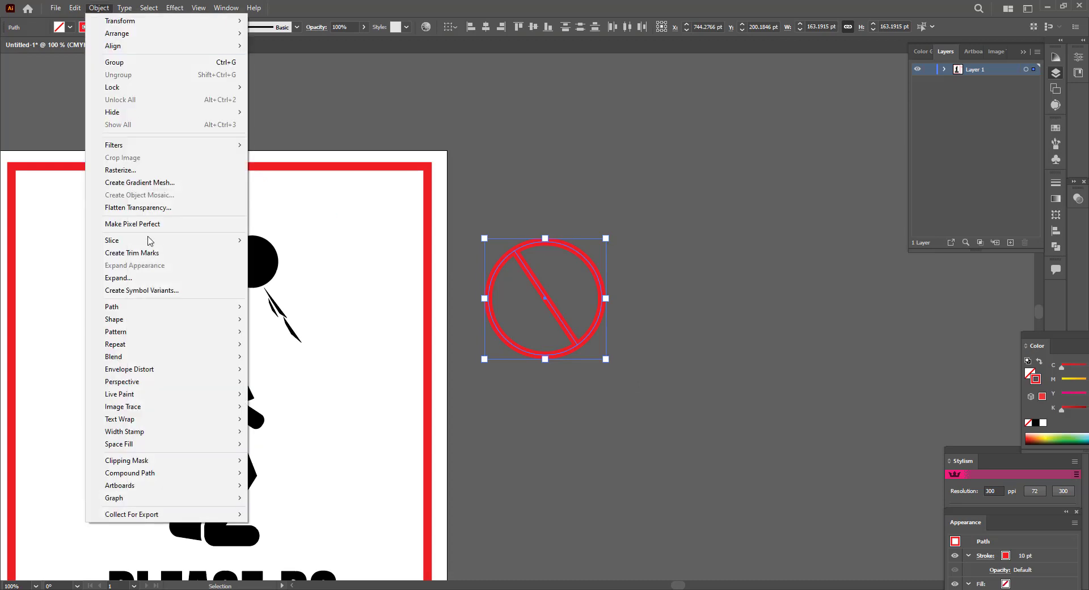
{"action": "left_click", "coordinate": [142, 278]}
{"action": "left_click", "coordinate": [513, 362]}
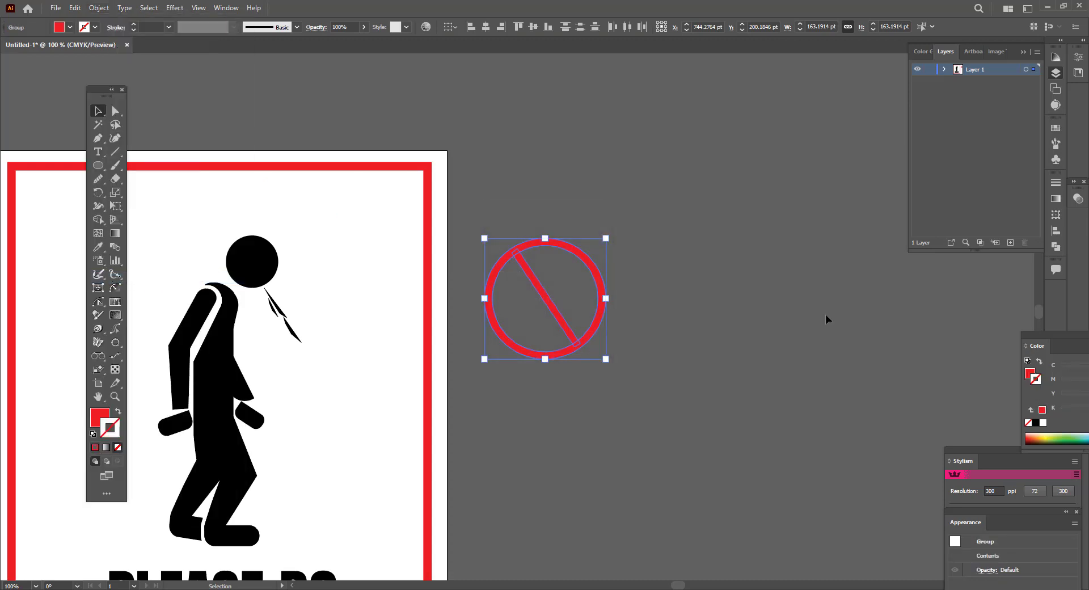
{"action": "left_click", "coordinate": [226, 7]}
{"action": "left_click", "coordinate": [272, 422]}
{"action": "left_click", "coordinate": [924, 208]}
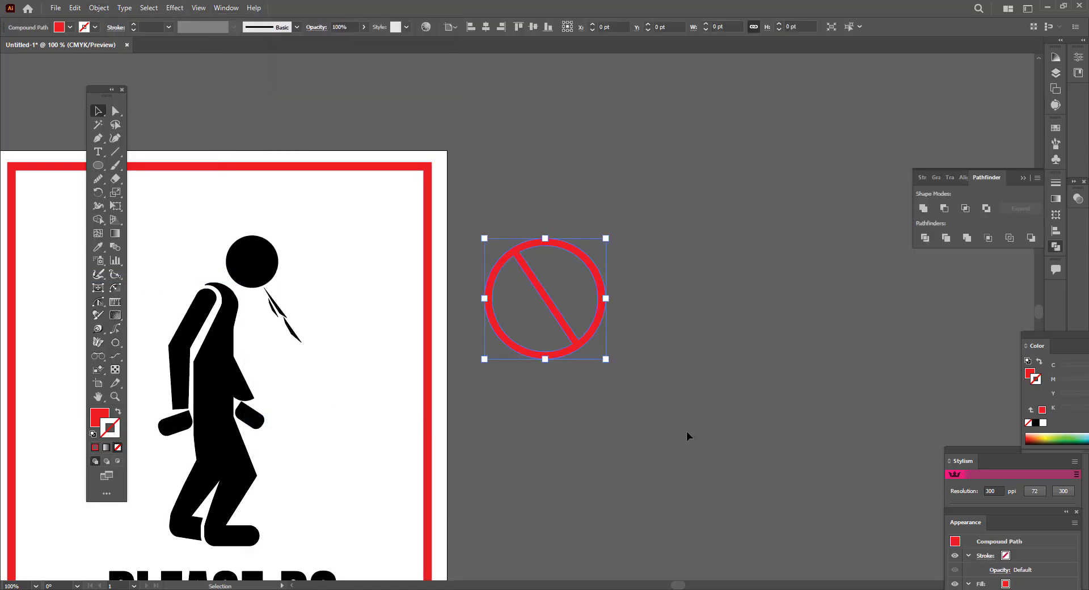
Move the prohibition symbol onto the artboard beside the figure, below its spit
{"action": "scroll", "coordinate": [725, 335], "scroll_direction": "down", "scroll_amount": 3}
{"action": "mouse_move", "coordinate": [617, 322]}
{"action": "left_mouse_down"}
{"action": "mouse_move", "coordinate": [508, 329]}
{"action": "mouse_move", "coordinate": [563, 393]}
{"action": "mouse_move", "coordinate": [511, 361]}
{"action": "left_mouse_up"}
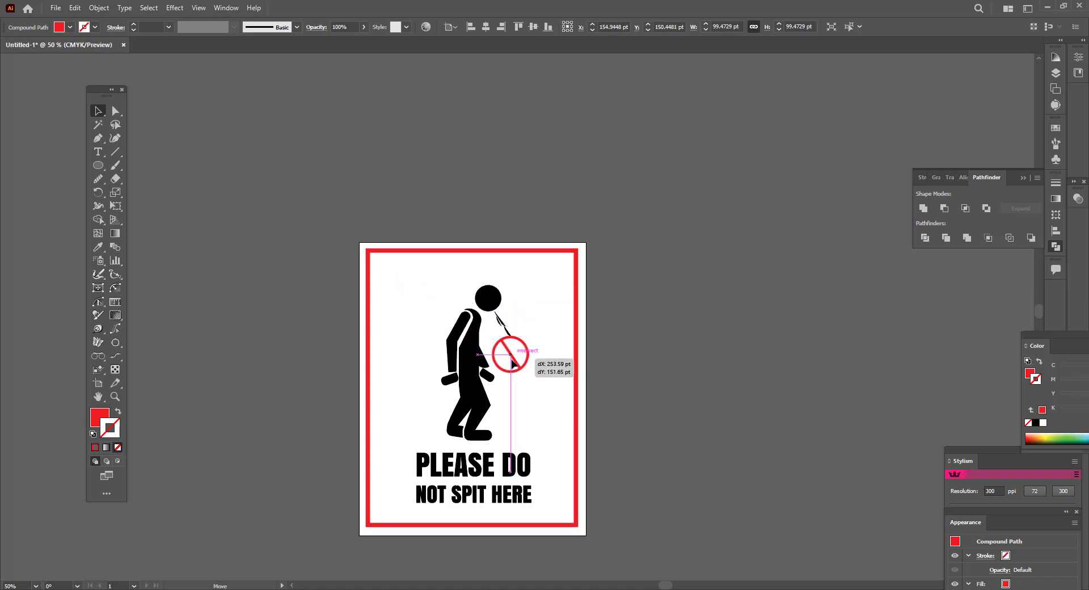
{"action": "left_click_drag", "start_coordinate": [511, 361], "coordinate": [512, 367]}
{"action": "left_click", "coordinate": [668, 336]}
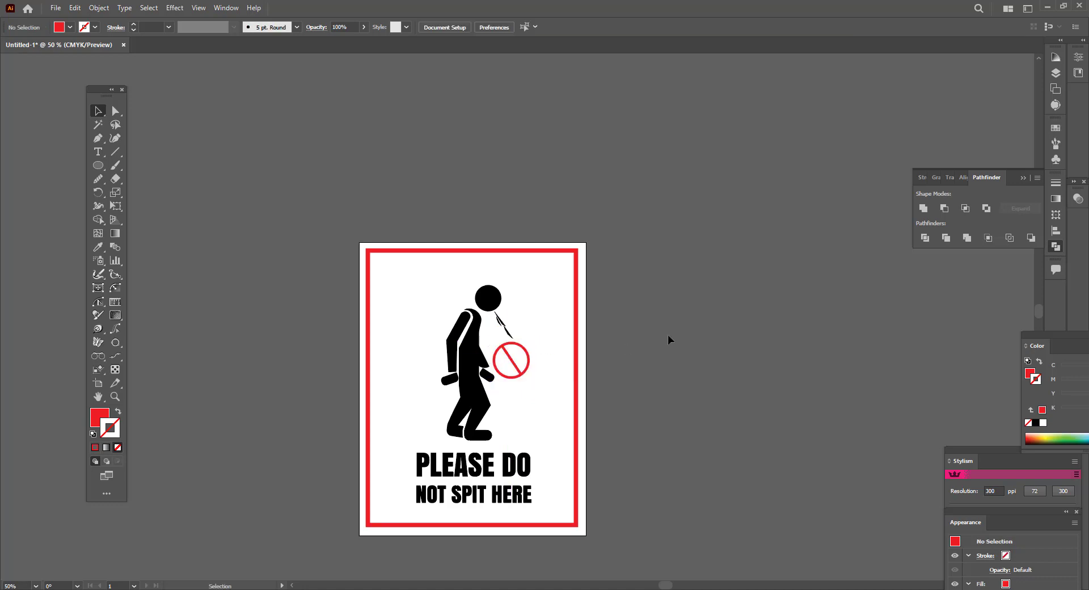